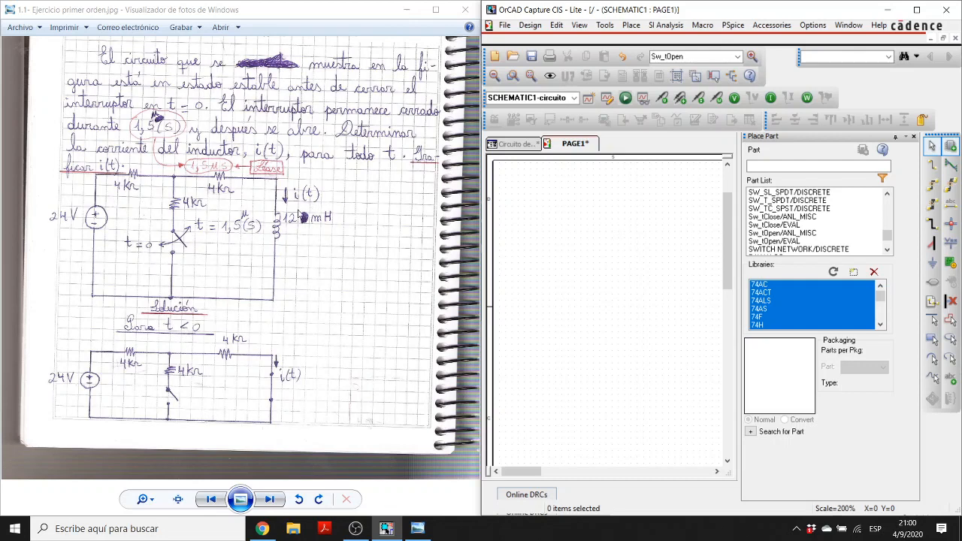
Step: Place a VDC voltage source near the schematic page's left border
{"action": "left_click", "coordinate": [279, 222]}
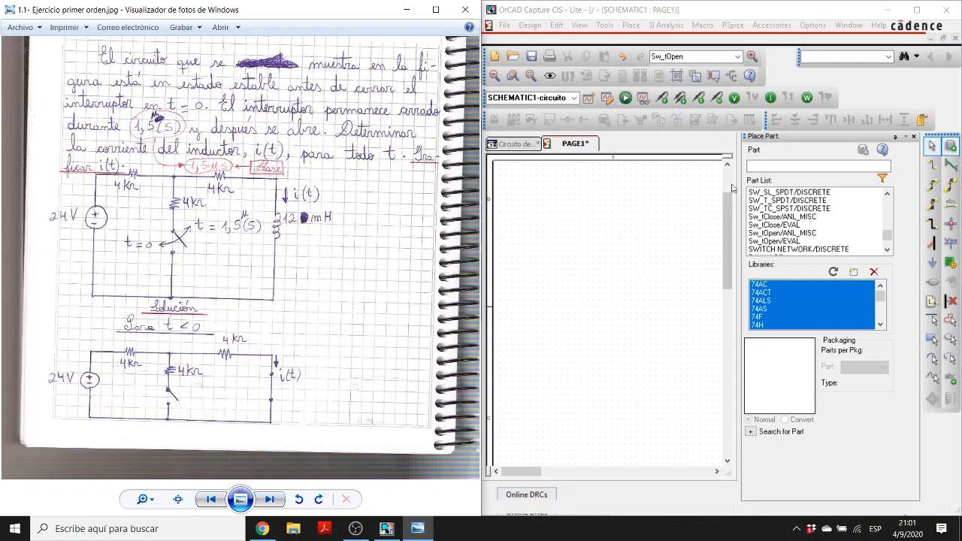
{"action": "left_click", "coordinate": [760, 168]}
{"action": "type", "text": "vdc"}
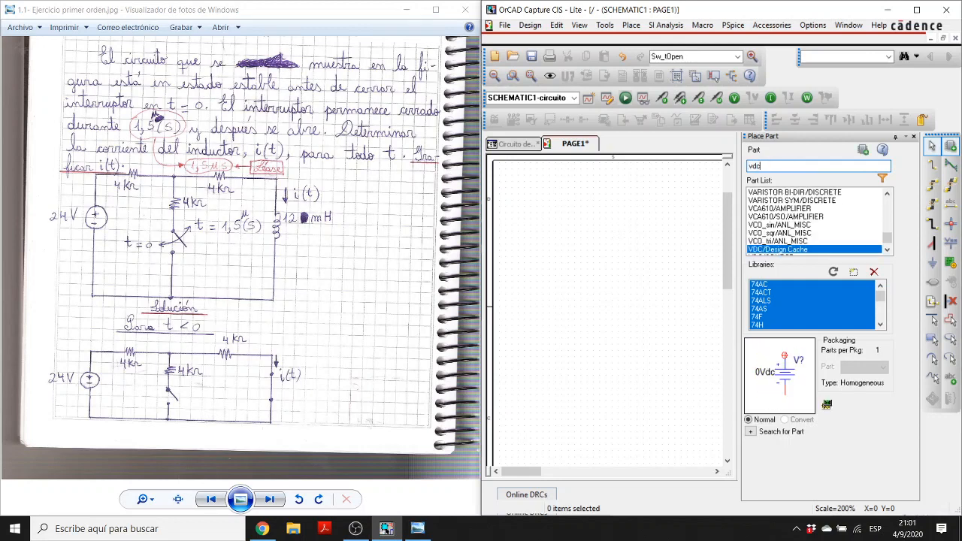
{"action": "key", "text": "Return"}
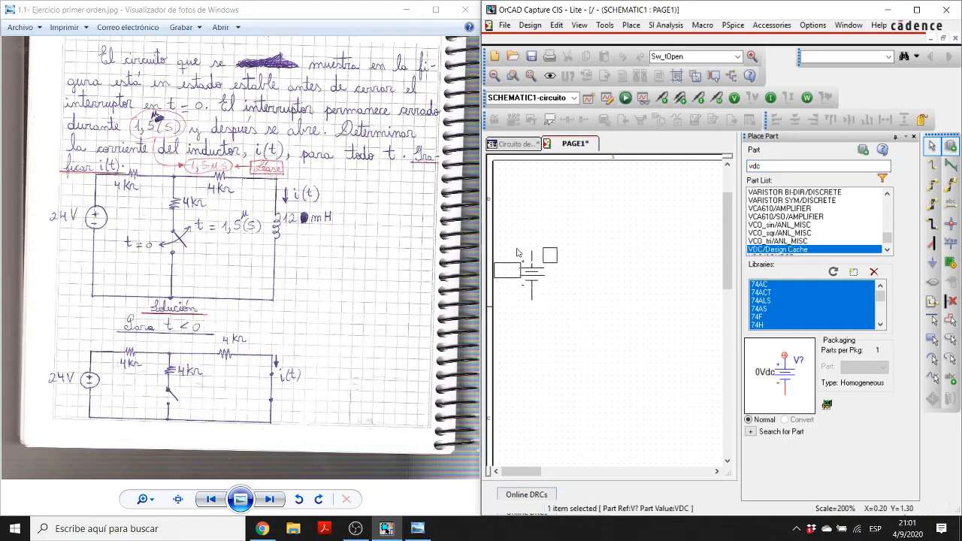
{"action": "left_click", "coordinate": [524, 254]}
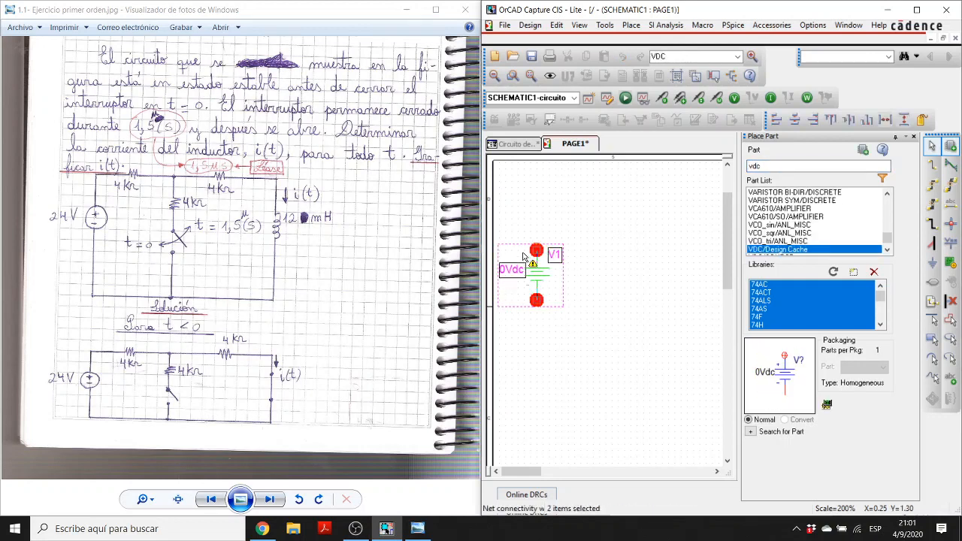
{"action": "key", "text": "Escape"}
Step: Set the voltage source's DC value to 24Vdc
{"action": "double_click", "coordinate": [510, 268]}
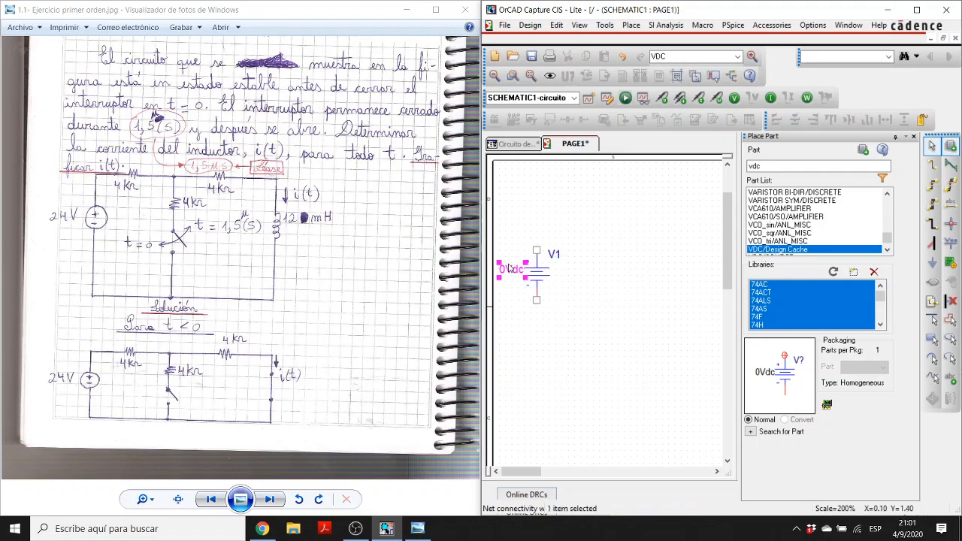
{"action": "key", "text": "BackSpace"}
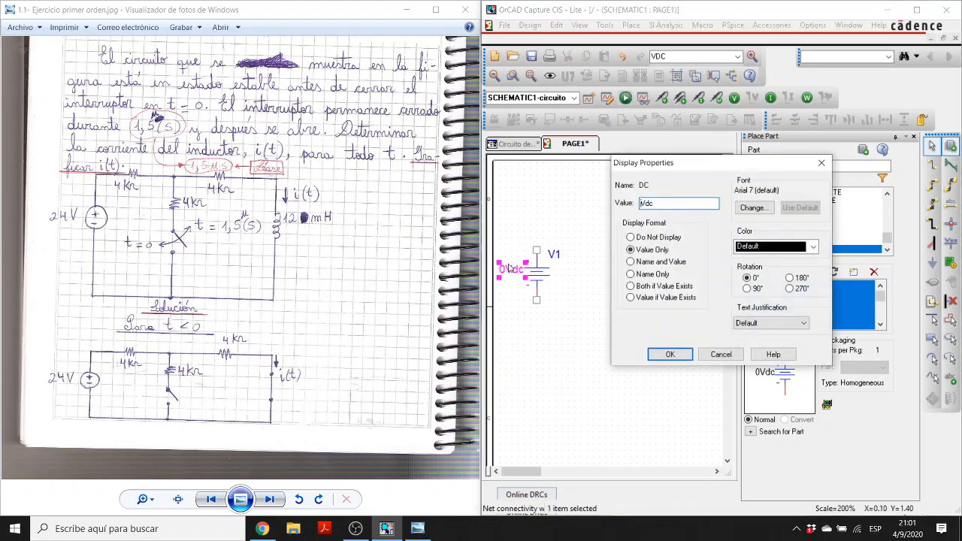
{"action": "type", "text": "24"}
{"action": "key", "text": "Return"}
{"action": "left_click", "coordinate": [610, 311]}
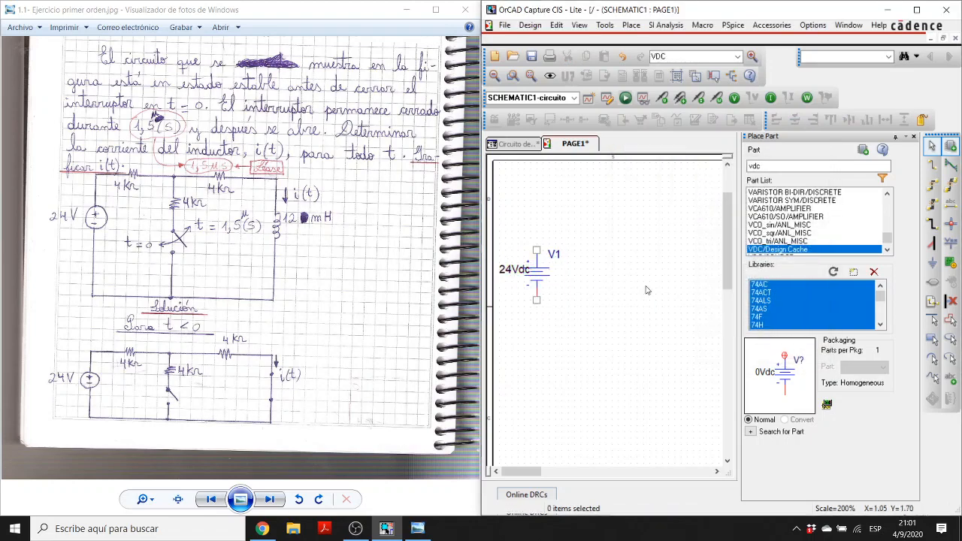
Step: Place three R resistors: two horizontal ones in a row above the source and a vertical one between and below them
{"action": "double_click", "coordinate": [767, 166]}
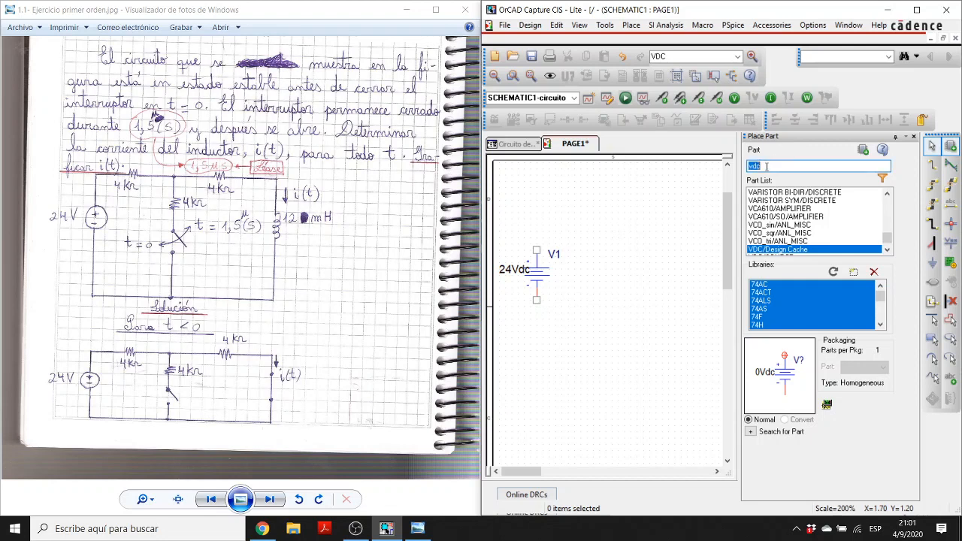
{"action": "type", "text": "r"}
{"action": "key", "text": "Return"}
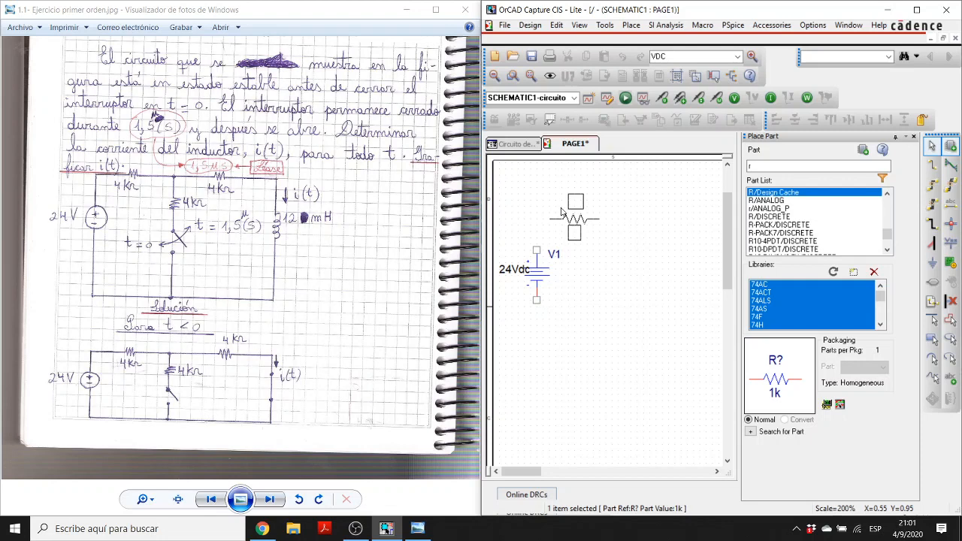
{"action": "left_click", "coordinate": [561, 212]}
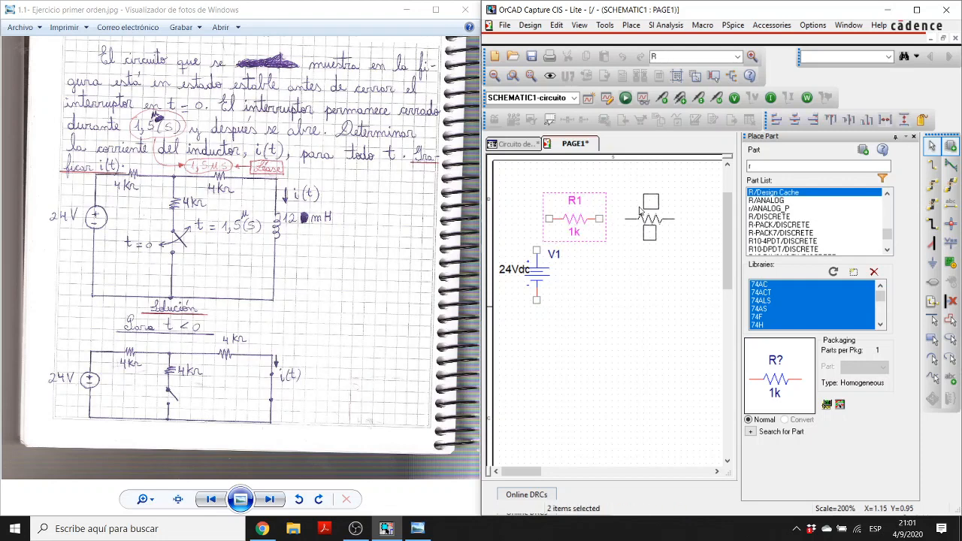
{"action": "left_click", "coordinate": [640, 213]}
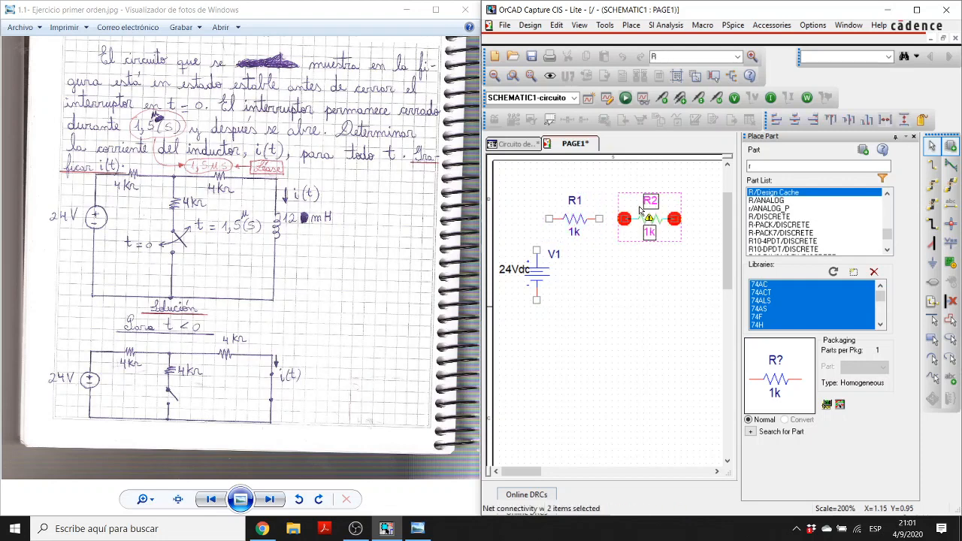
{"action": "key", "text": "r"}
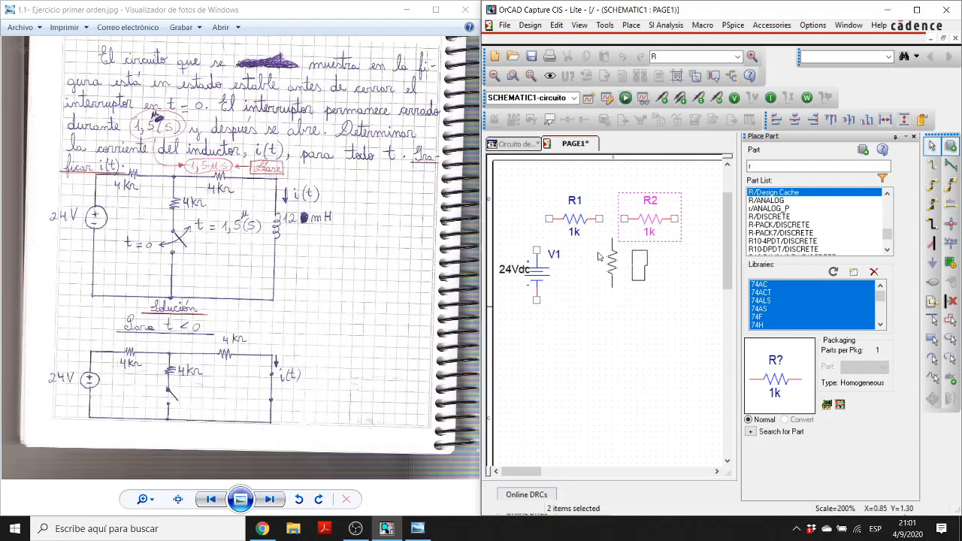
{"action": "left_click", "coordinate": [599, 256]}
{"action": "key", "text": "Escape"}
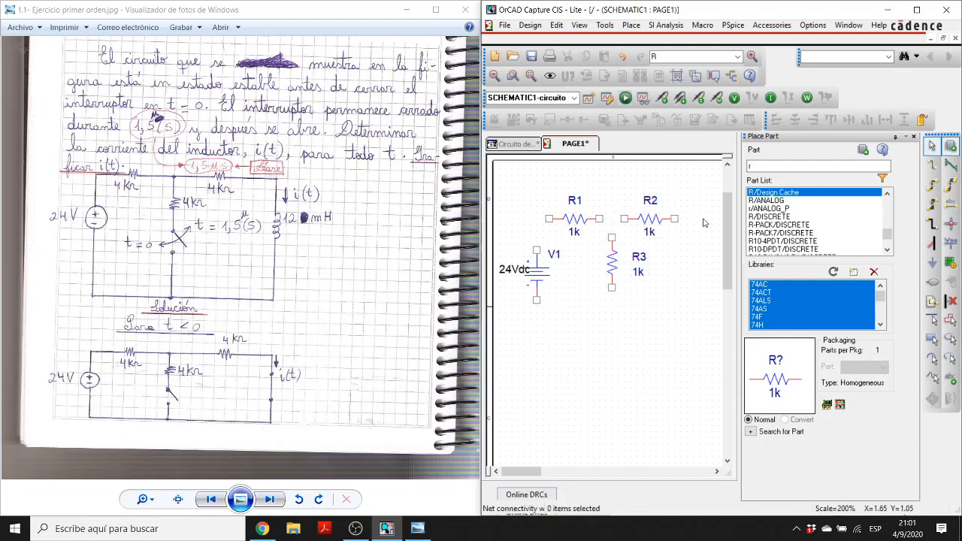
{"action": "left_click", "coordinate": [932, 167]}
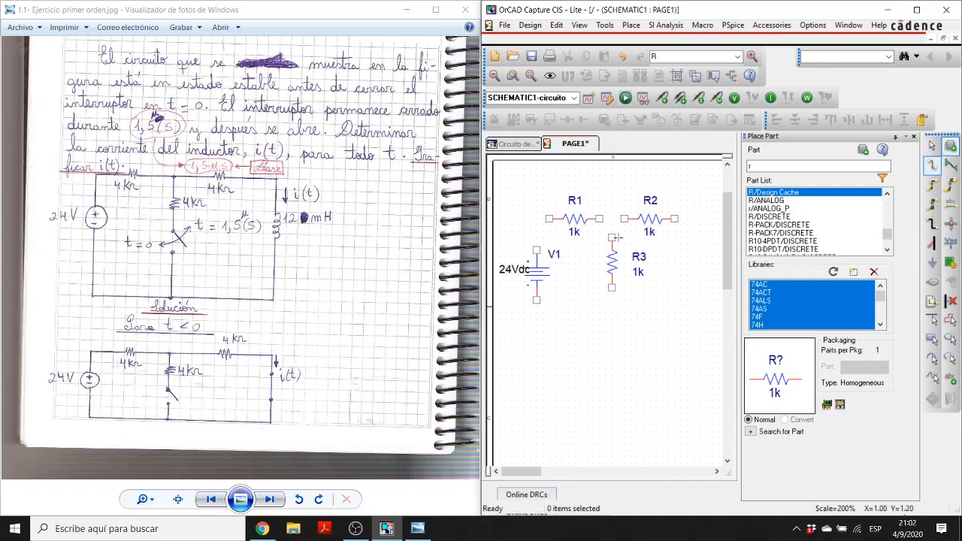
{"action": "key", "text": "Escape"}
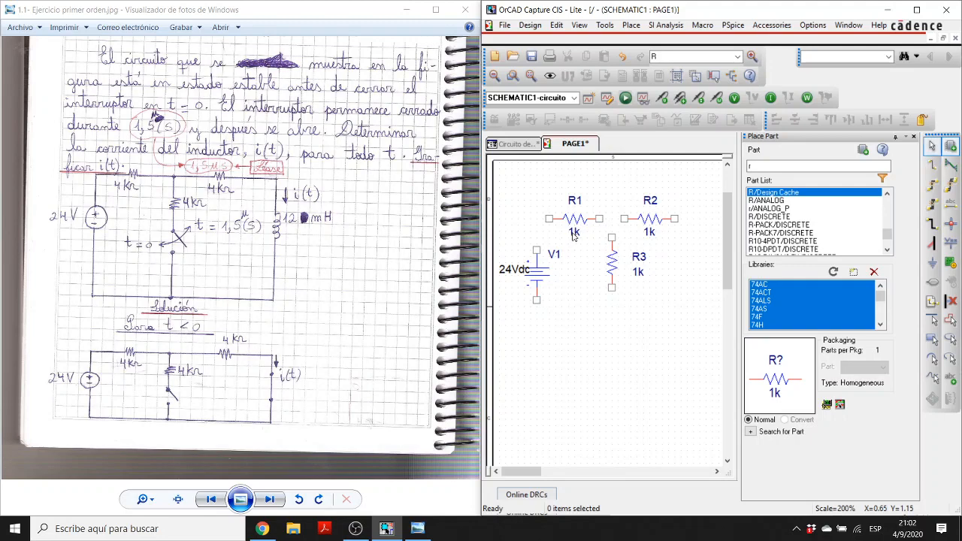
Step: Set the values of resistors R1, R2 and R3 to 4k each
{"action": "double_click", "coordinate": [572, 234]}
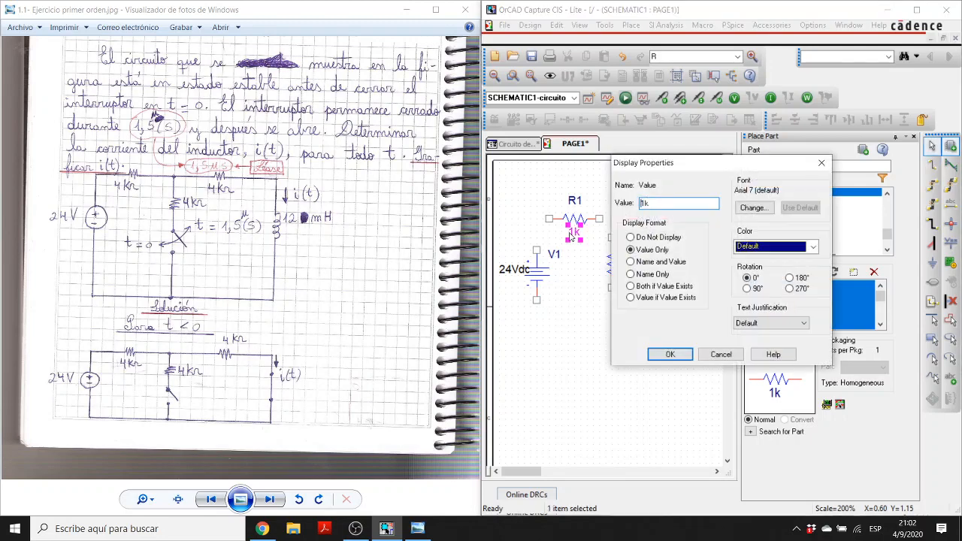
{"action": "type", "text": "4"}
{"action": "key", "text": "Return"}
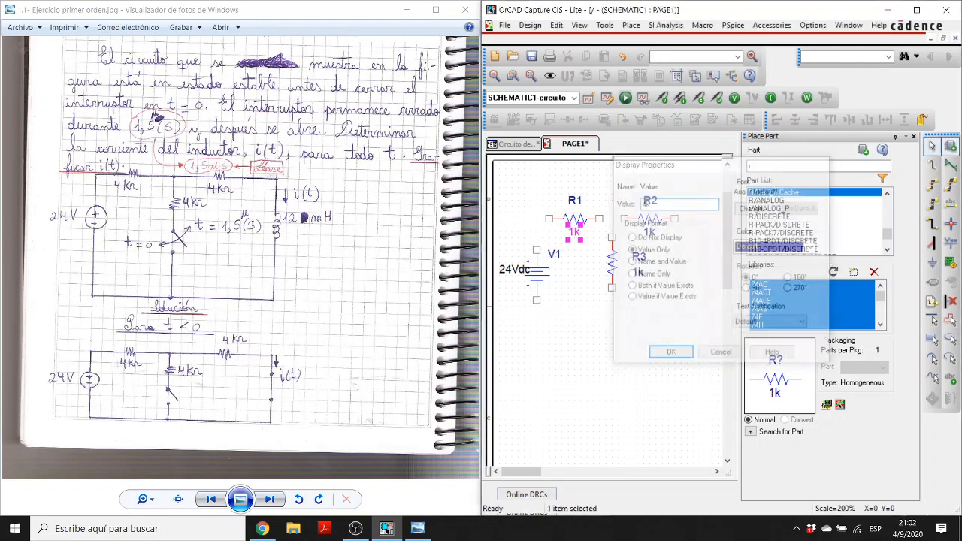
{"action": "double_click", "coordinate": [648, 233]}
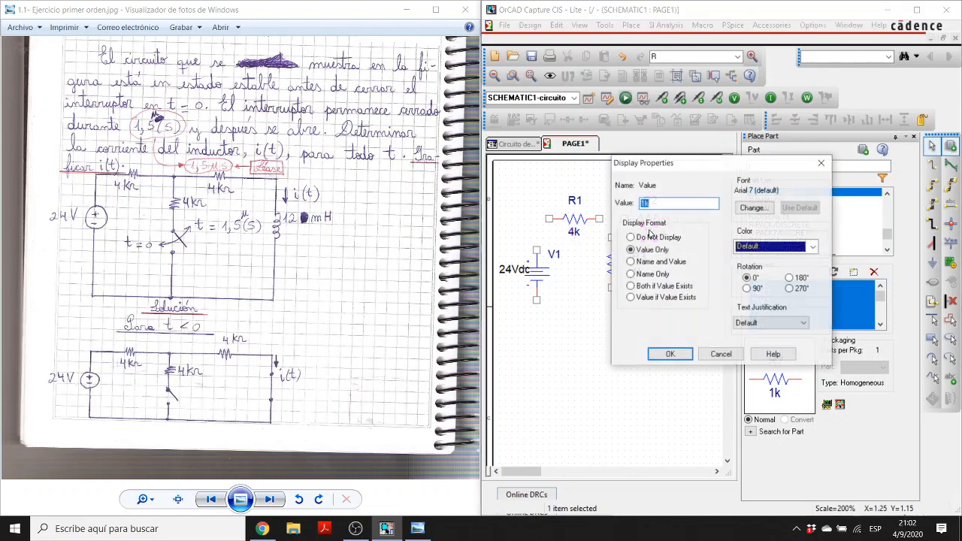
{"action": "type", "text": "4"}
{"action": "key", "text": "Return"}
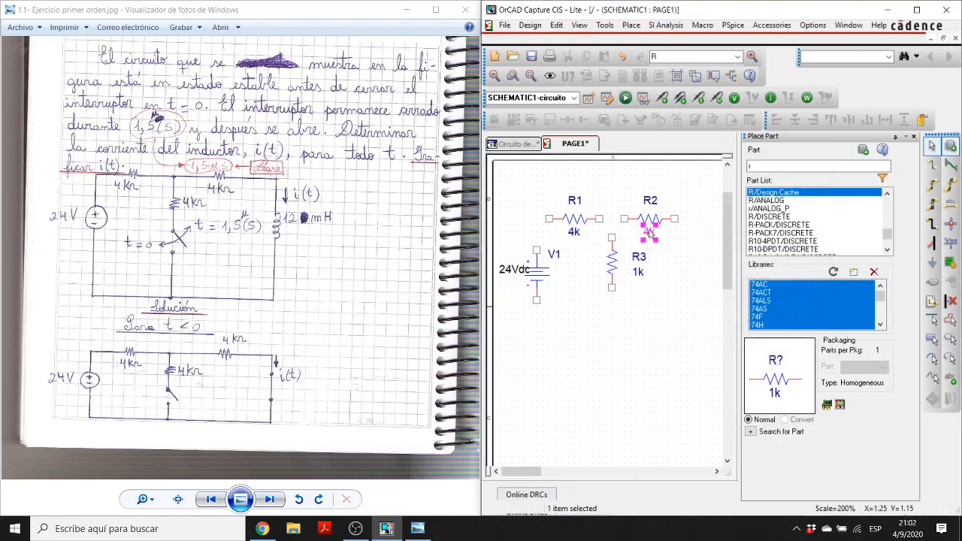
{"action": "double_click", "coordinate": [637, 272]}
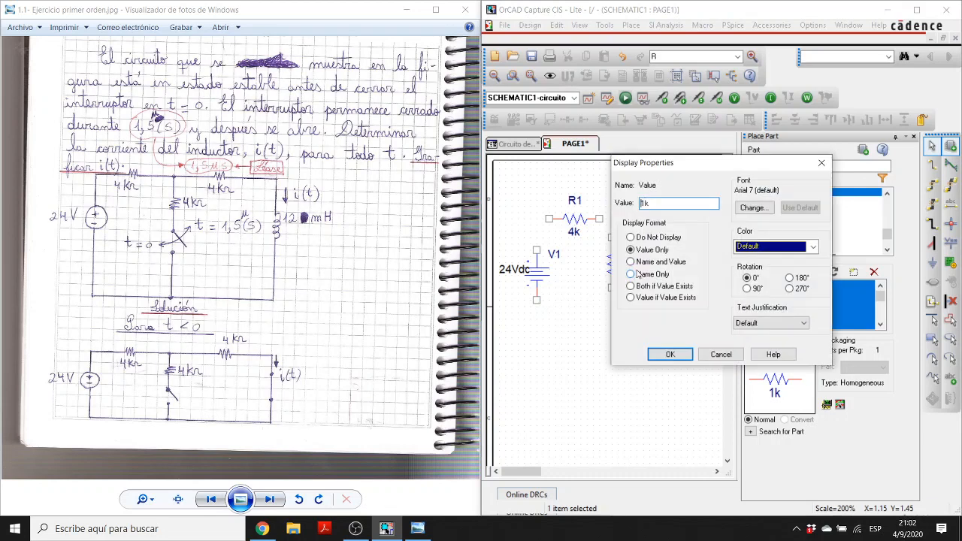
{"action": "type", "text": "4"}
{"action": "key", "text": "Return"}
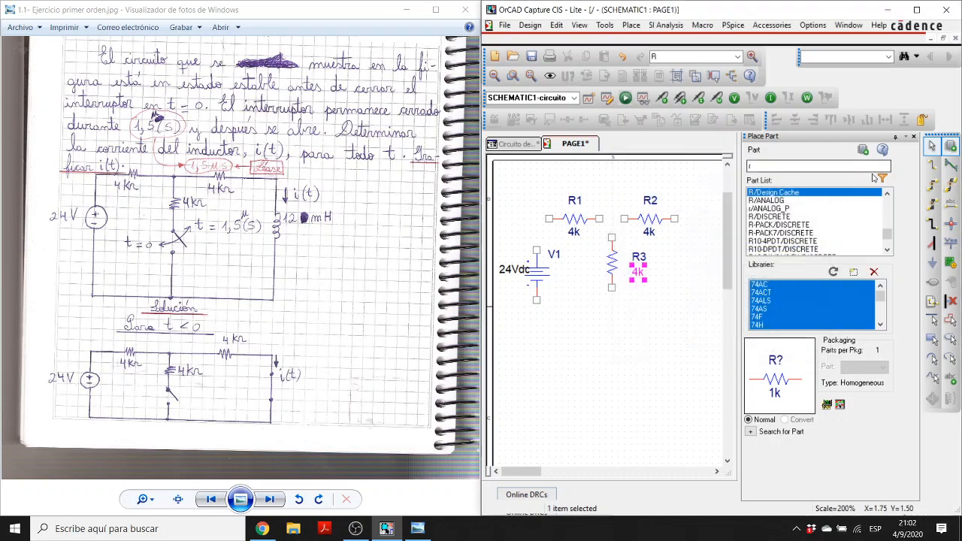
Step: Wire R1, R2 and the upper end of R3 to a common node, and connect the source's positive terminal to R1
{"action": "left_click", "coordinate": [932, 166]}
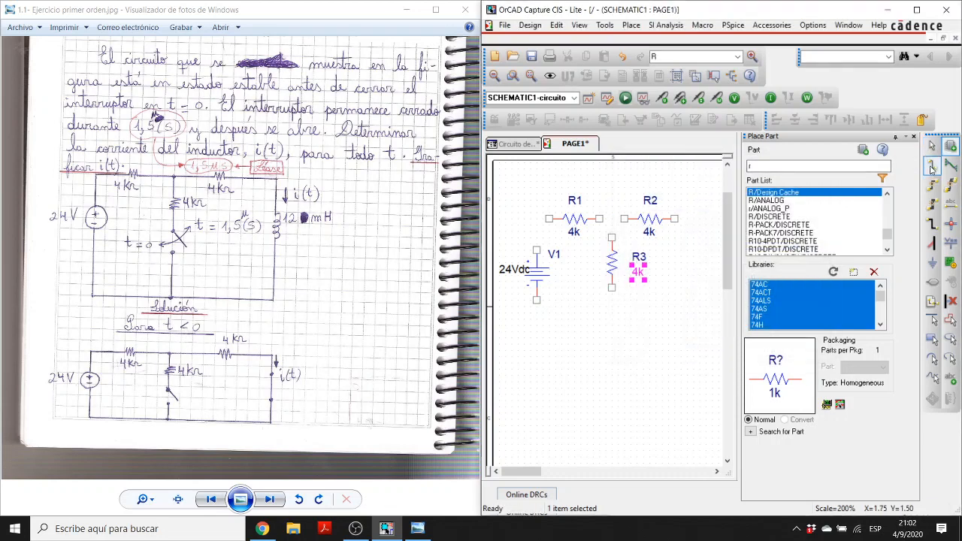
{"action": "left_click", "coordinate": [612, 234]}
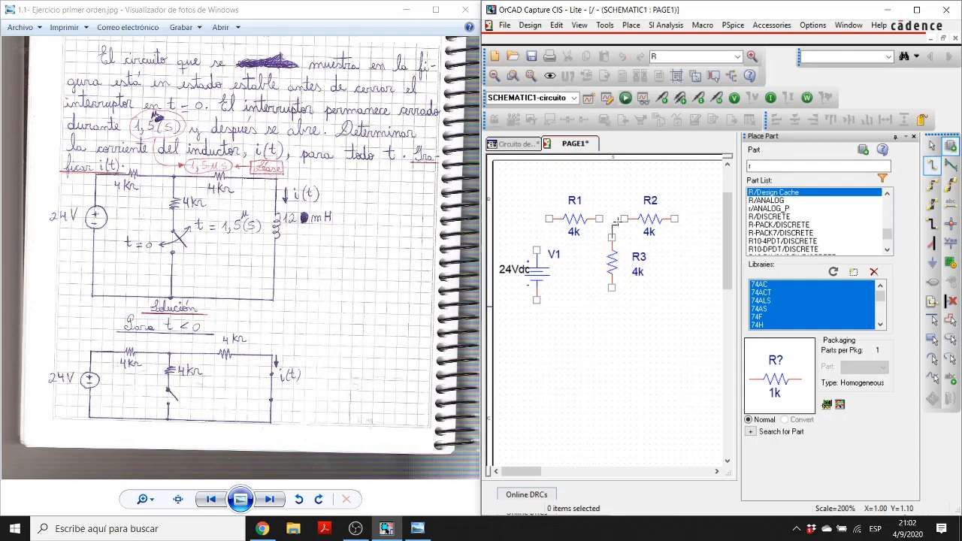
{"action": "left_click", "coordinate": [624, 219]}
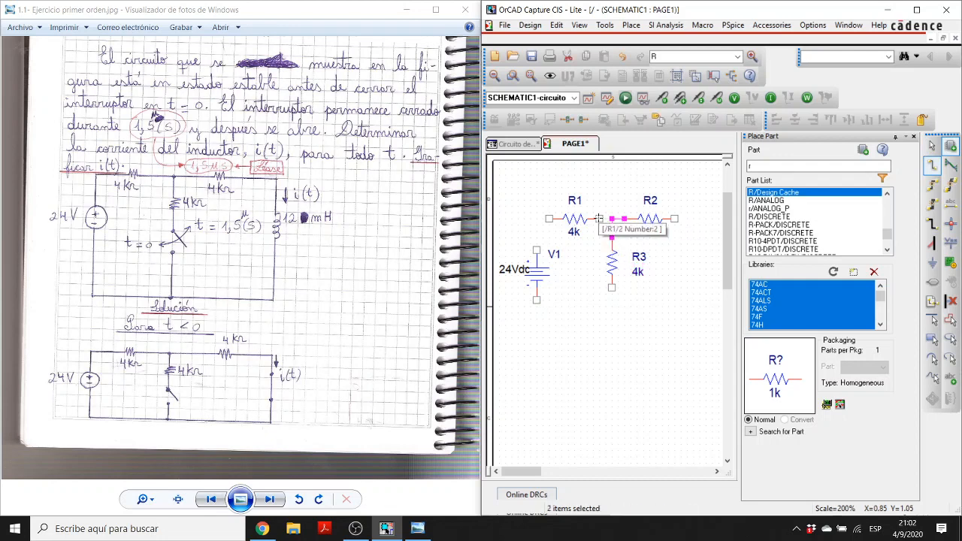
{"action": "left_click", "coordinate": [599, 219]}
{"action": "left_click", "coordinate": [611, 219]}
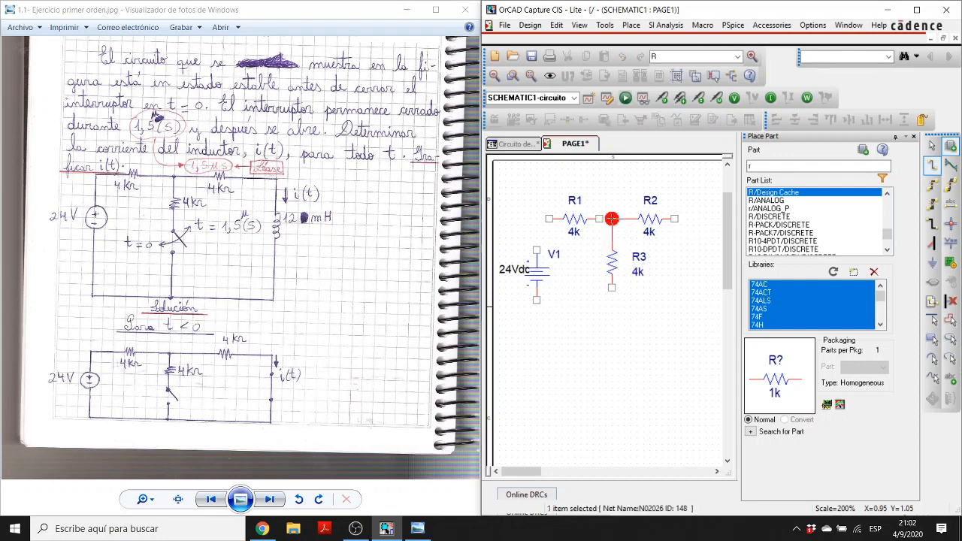
{"action": "left_click", "coordinate": [535, 249]}
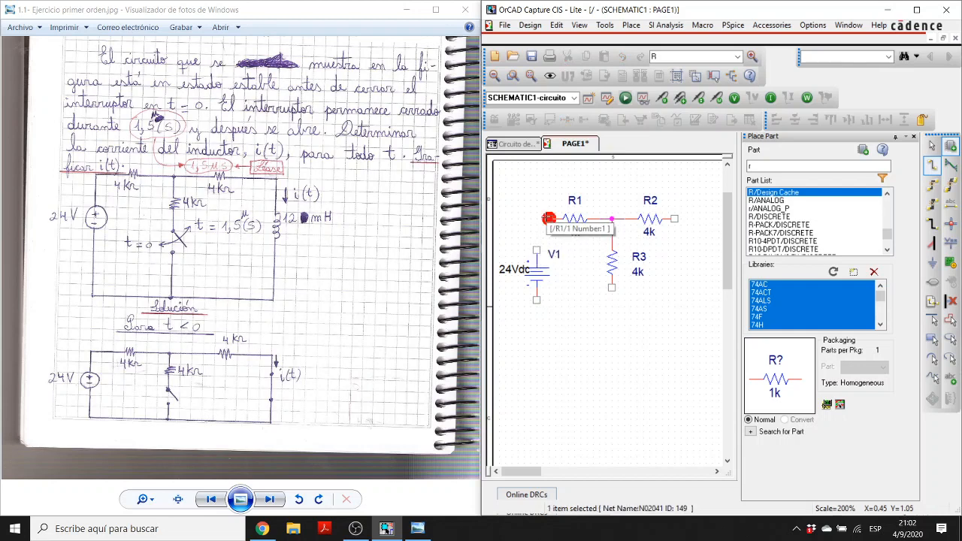
{"action": "left_click", "coordinate": [549, 219]}
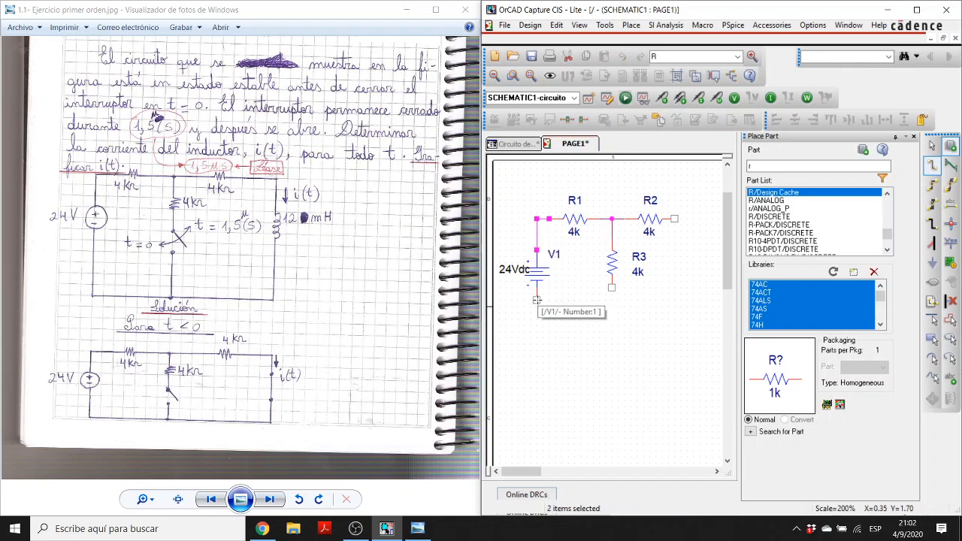
{"action": "left_click", "coordinate": [536, 300]}
{"action": "left_click", "coordinate": [538, 329]}
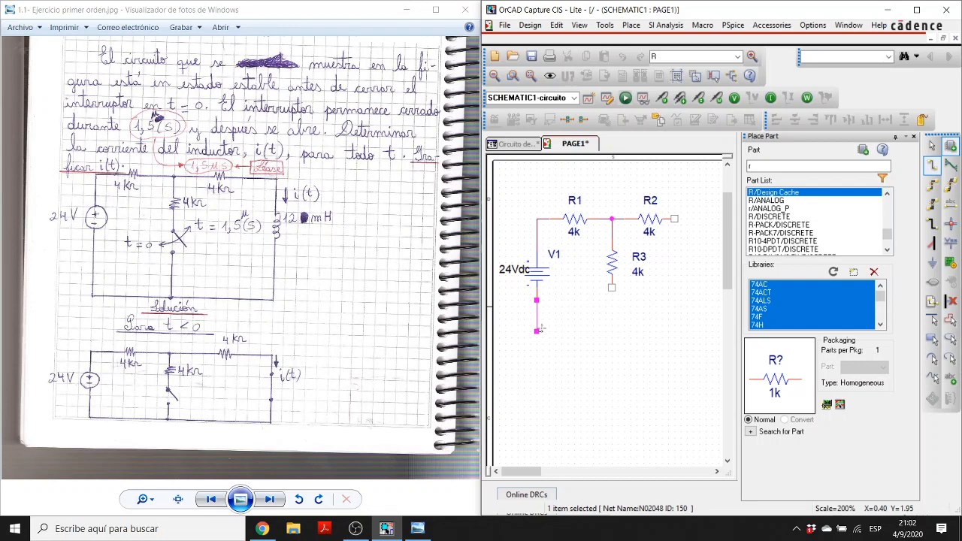
{"action": "key", "text": "Escape"}
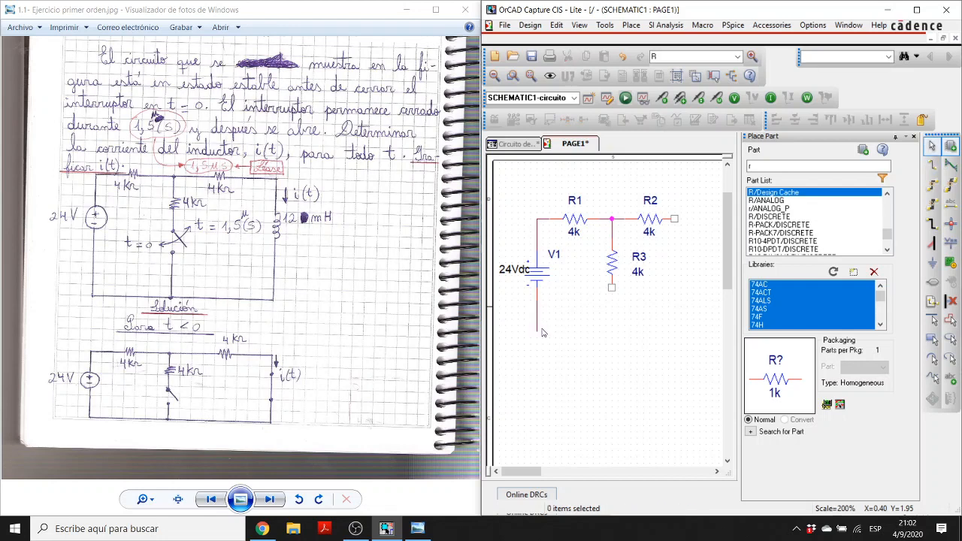
{"action": "key", "text": "ctrl+z"}
Step: Place an L inductor from the ANALOG_P library vertically, just beyond and below the free end of R2, with its pin 1 up
{"action": "double_click", "coordinate": [778, 167]}
{"action": "key", "text": "BackSpace"}
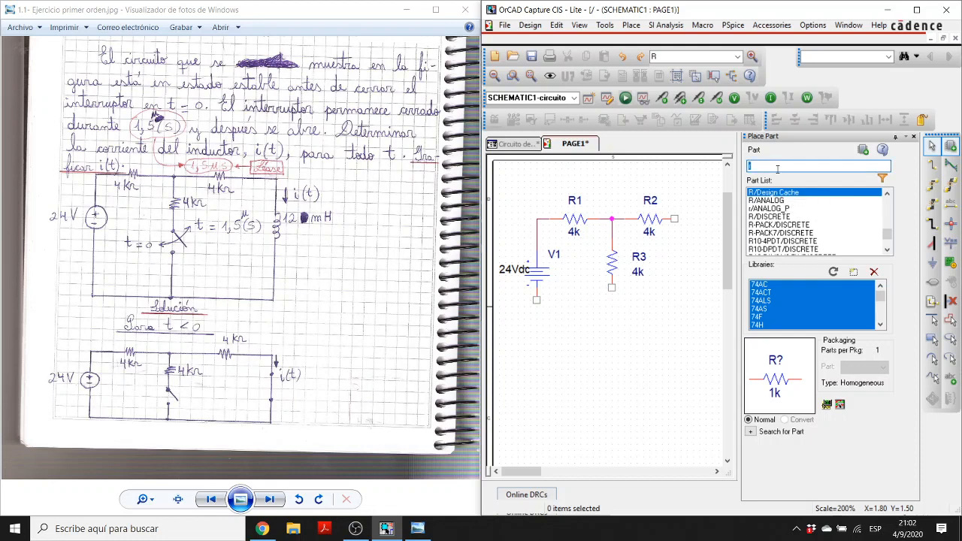
{"action": "type", "text": "l"}
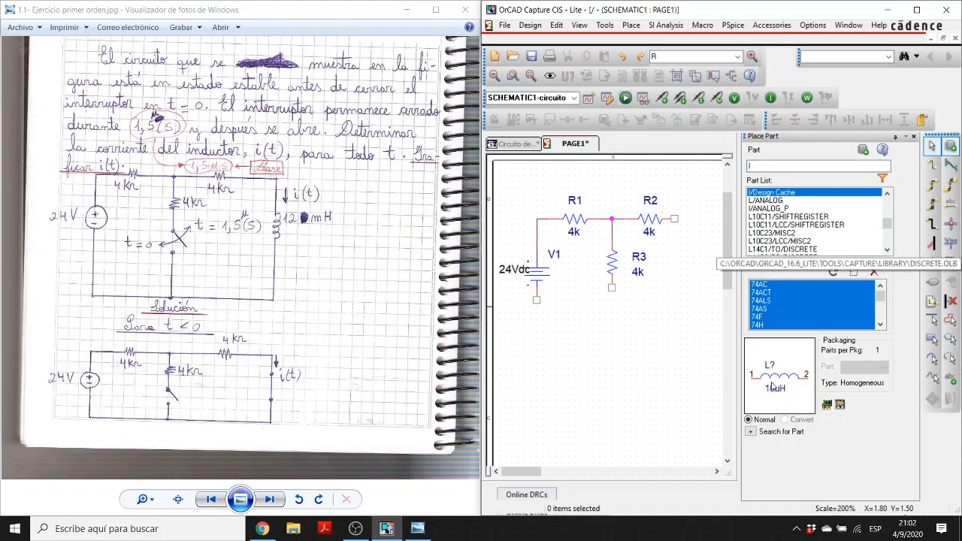
{"action": "left_click", "coordinate": [762, 202]}
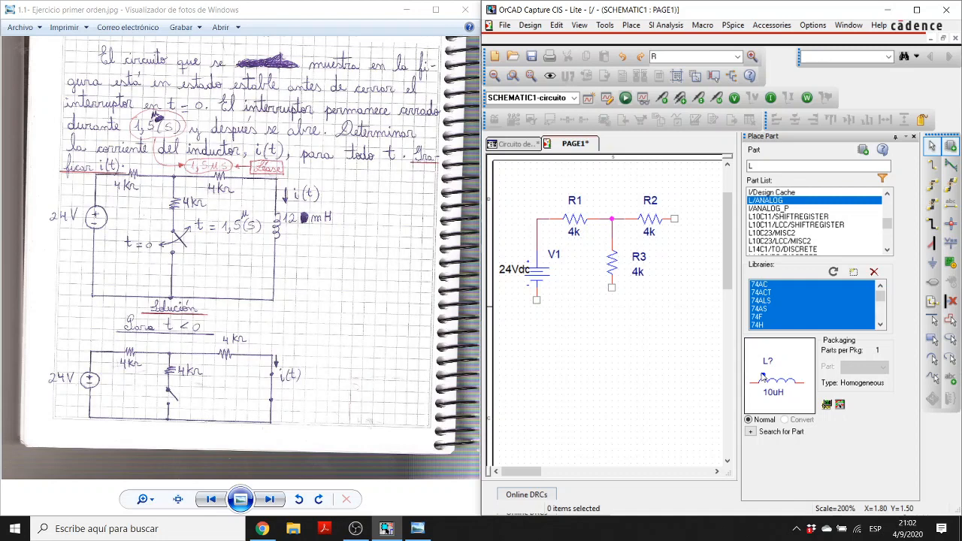
{"action": "left_click", "coordinate": [766, 209]}
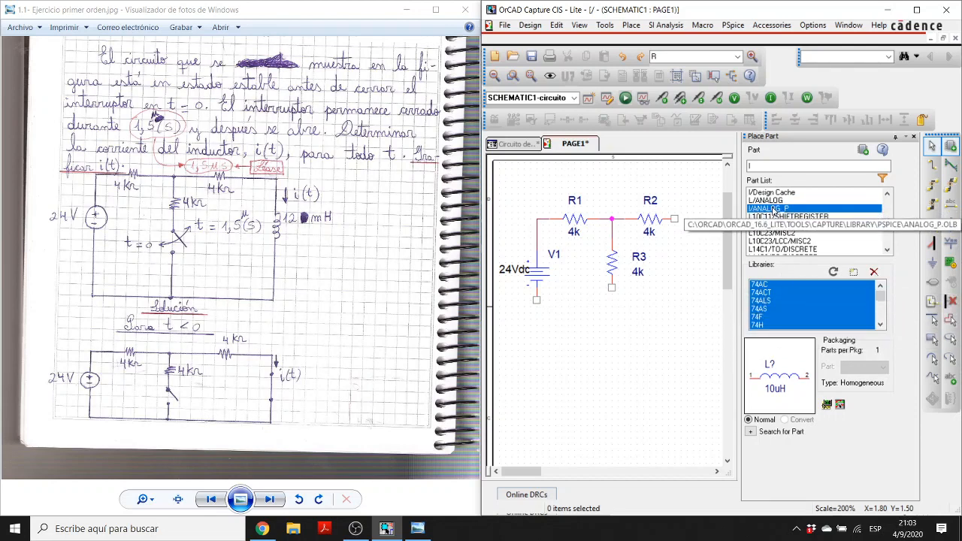
{"action": "double_click", "coordinate": [774, 211]}
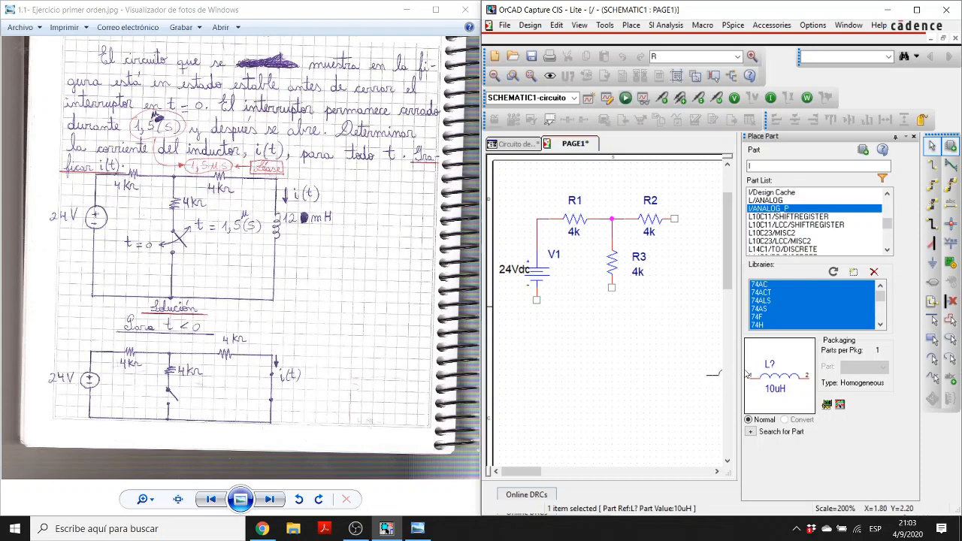
{"action": "key", "text": "r"}
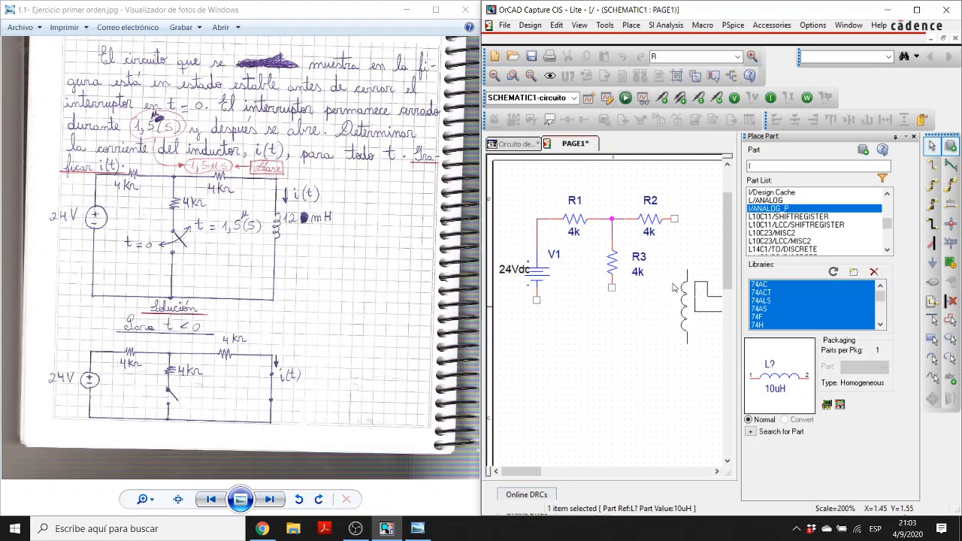
{"action": "key", "text": "h"}
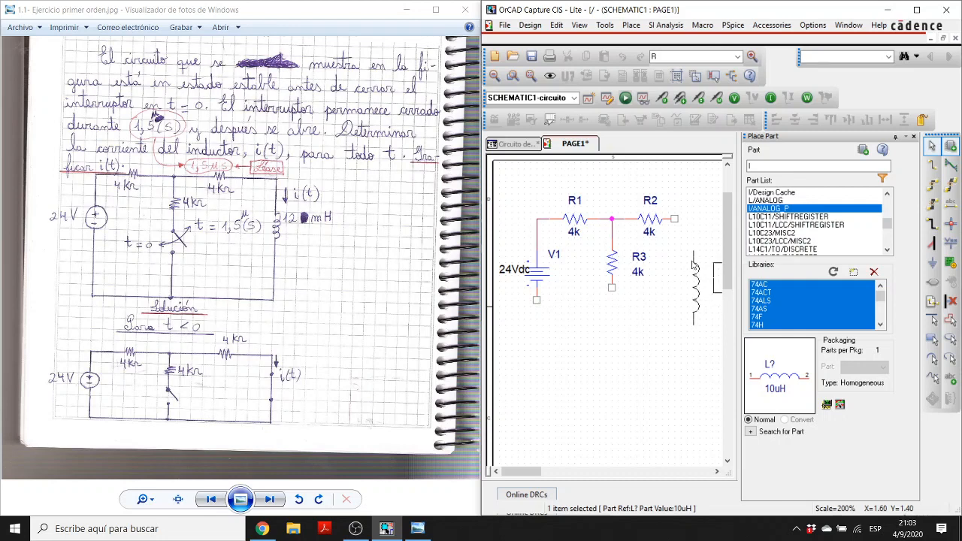
{"action": "left_click", "coordinate": [695, 265]}
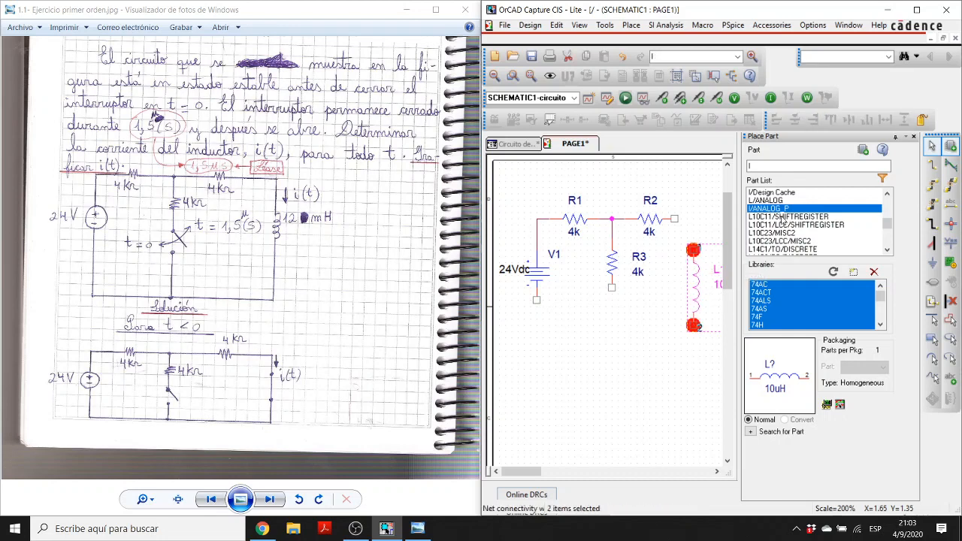
Step: Wire R2's free end to the inductor's upper pin, and the inductor's lower pin around to the source's negative terminal
{"action": "left_click", "coordinate": [932, 165]}
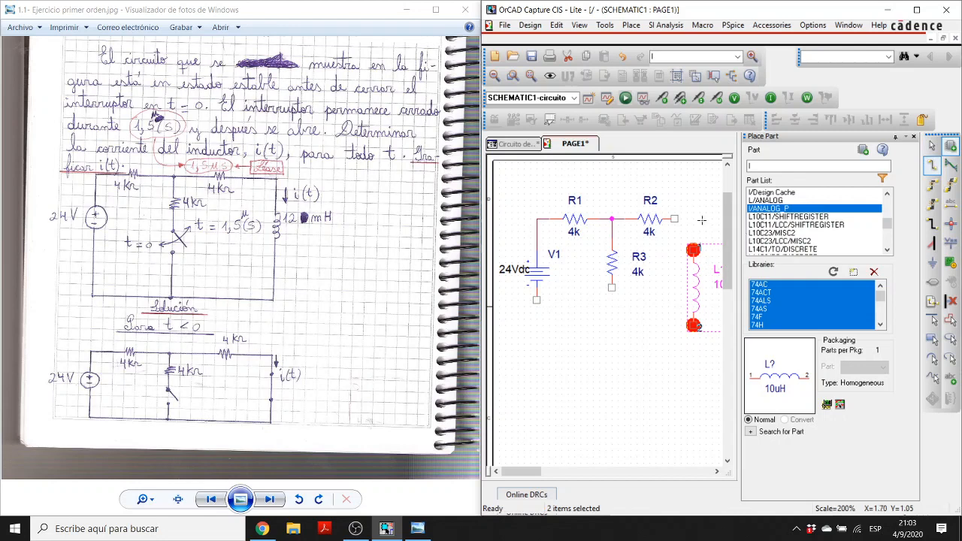
{"action": "left_click", "coordinate": [674, 218]}
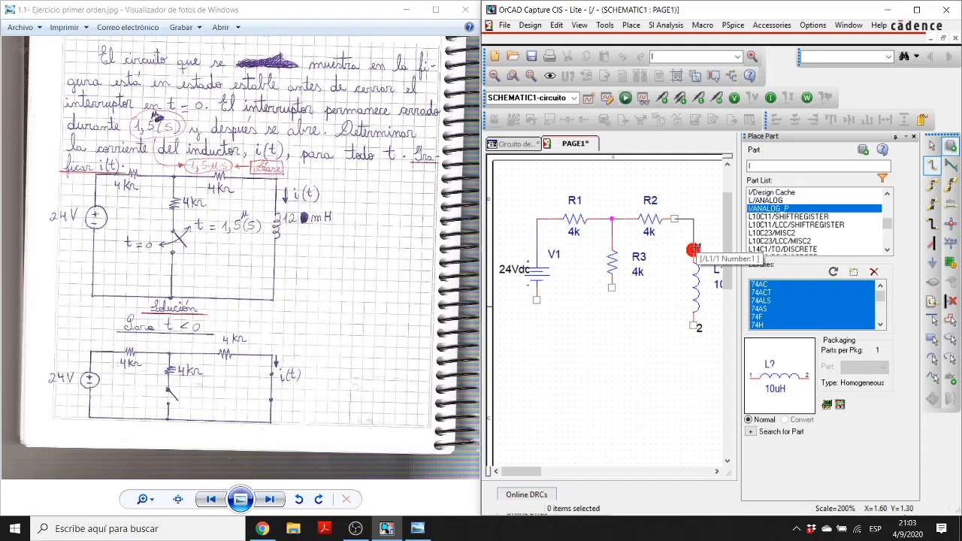
{"action": "left_click", "coordinate": [693, 248]}
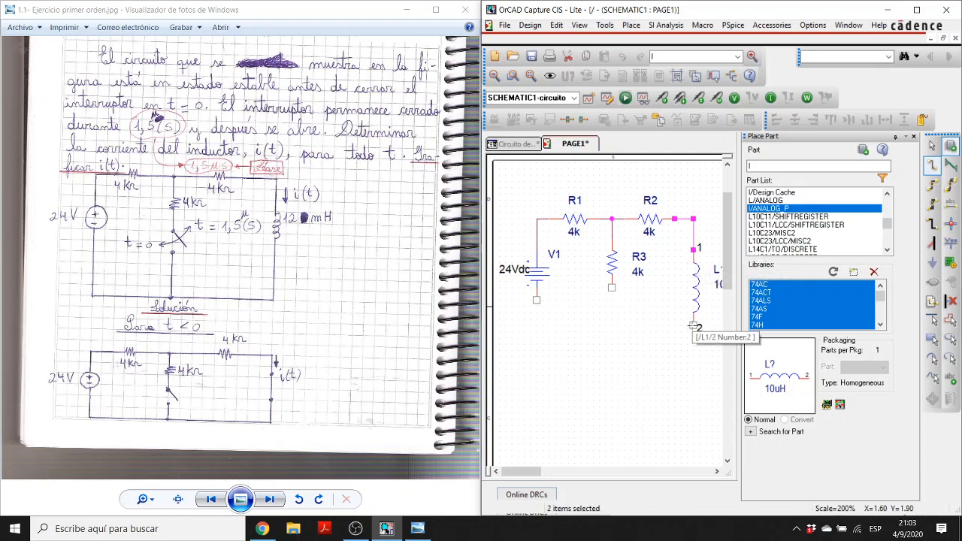
{"action": "left_click", "coordinate": [693, 326]}
{"action": "left_click", "coordinate": [536, 369]}
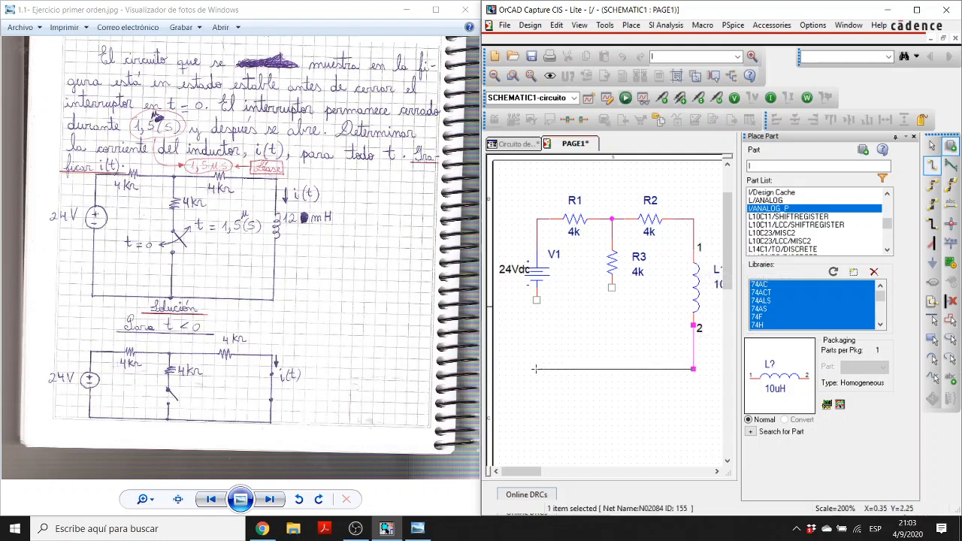
{"action": "left_click", "coordinate": [537, 300]}
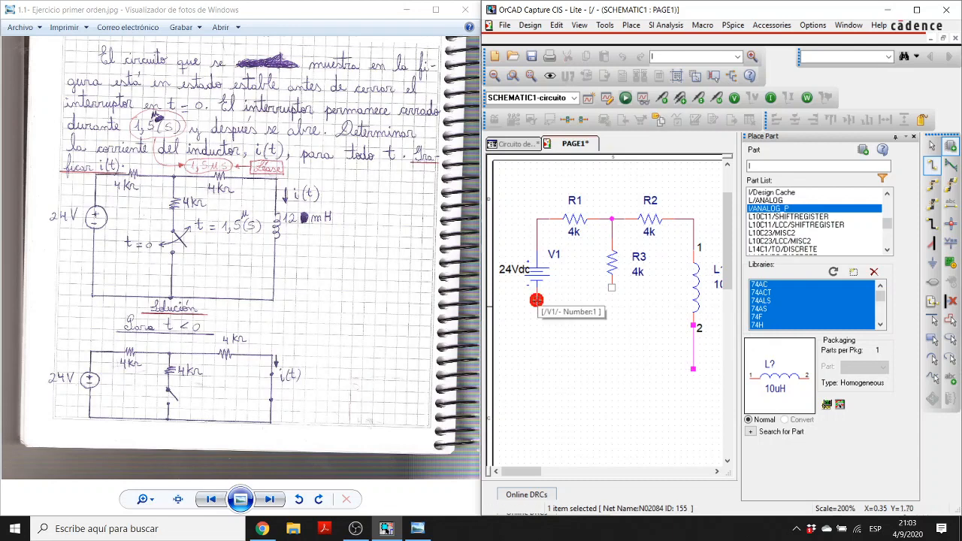
{"action": "key", "text": "Escape"}
{"action": "left_click", "coordinate": [638, 343]}
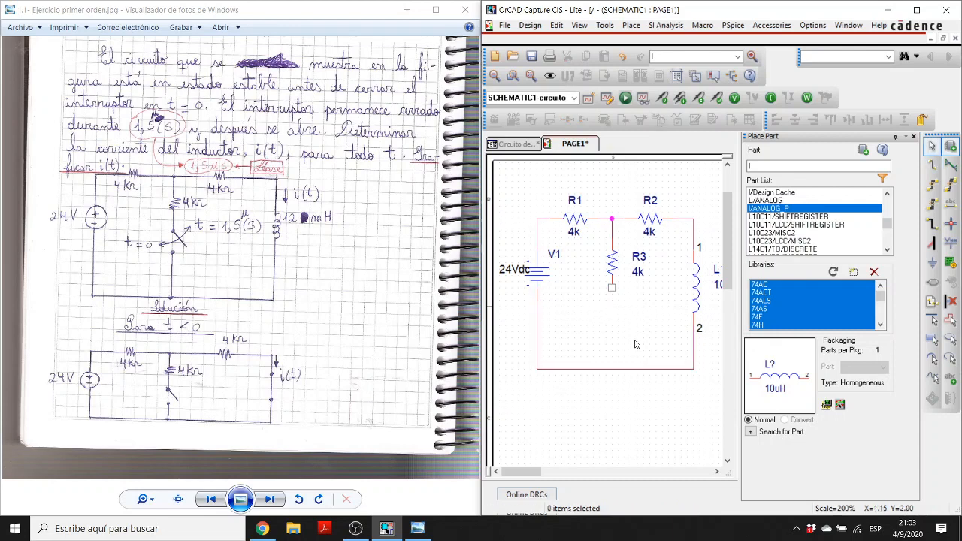
Step: Set the value of inductor L1 to 12mH
{"action": "left_click", "coordinate": [718, 291]}
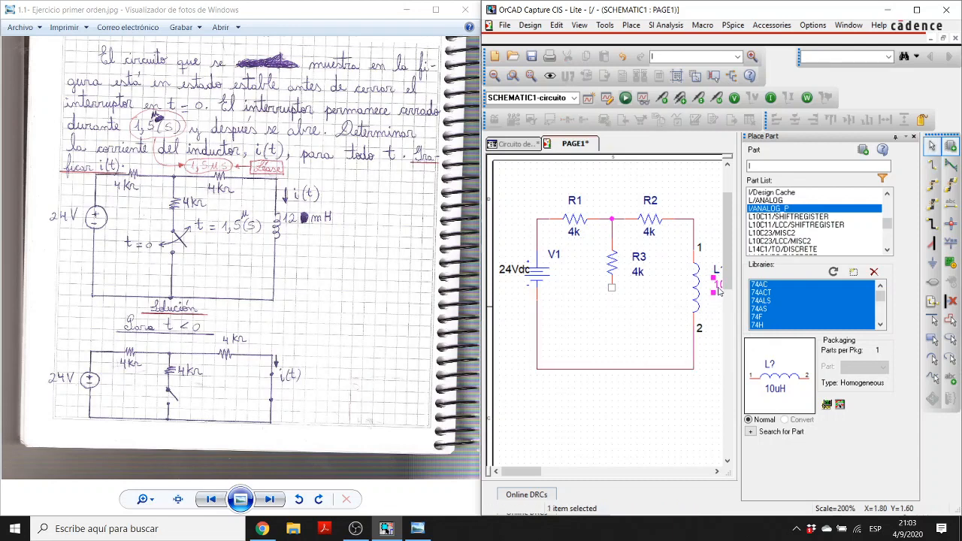
{"action": "left_click", "coordinate": [717, 472]}
{"action": "left_click", "coordinate": [716, 472]}
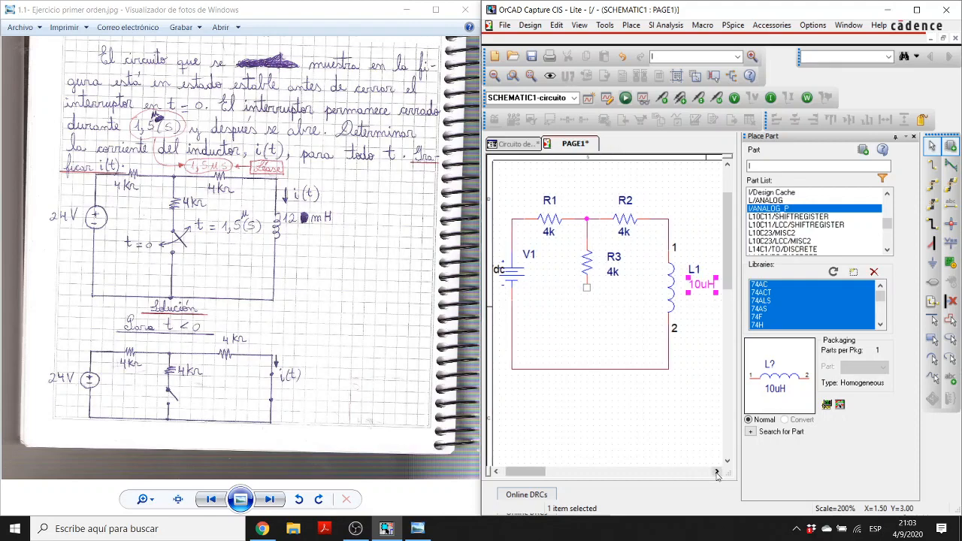
{"action": "double_click", "coordinate": [697, 287]}
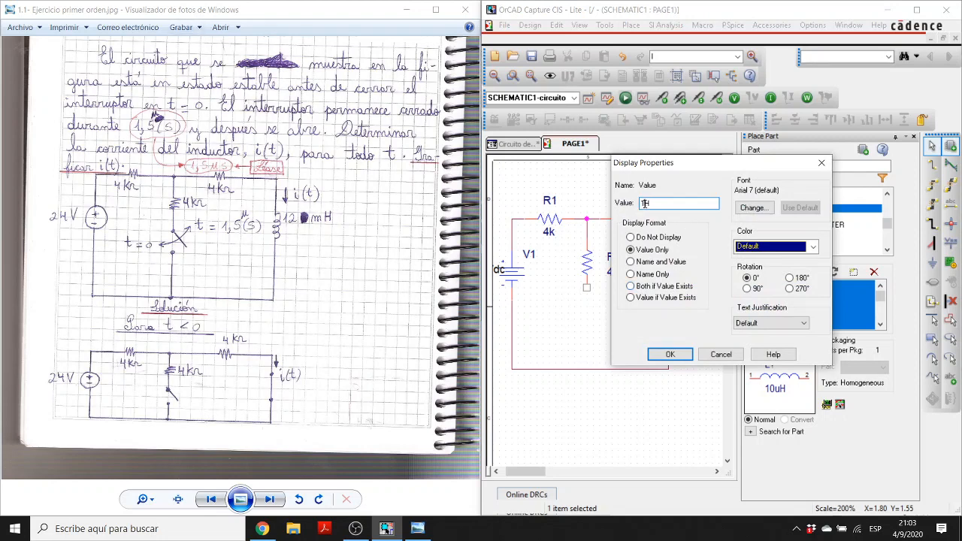
{"action": "key", "text": "BackSpace"}
{"action": "key", "text": "Return"}
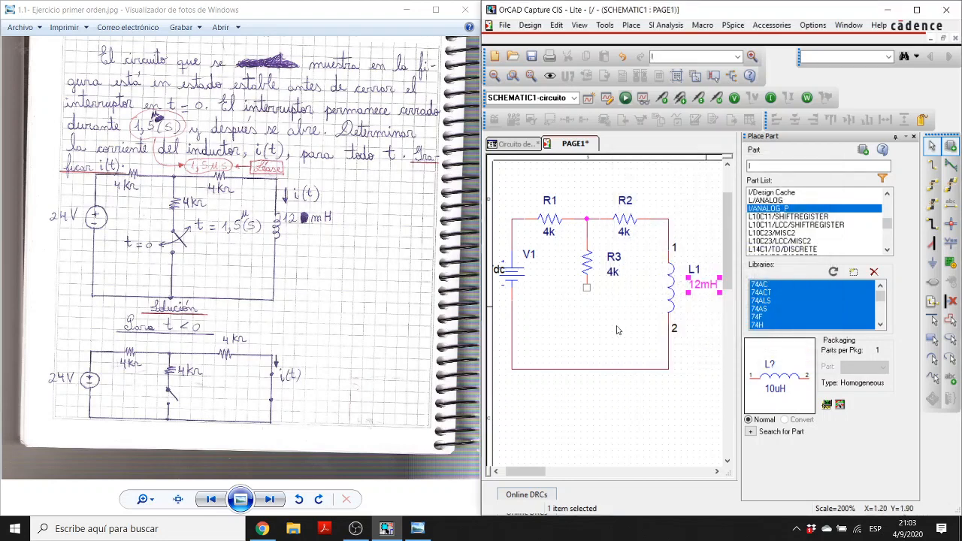
Step: Move the circuit's bottom horizontal wire down to make more room below R3
{"action": "left_click", "coordinate": [607, 369]}
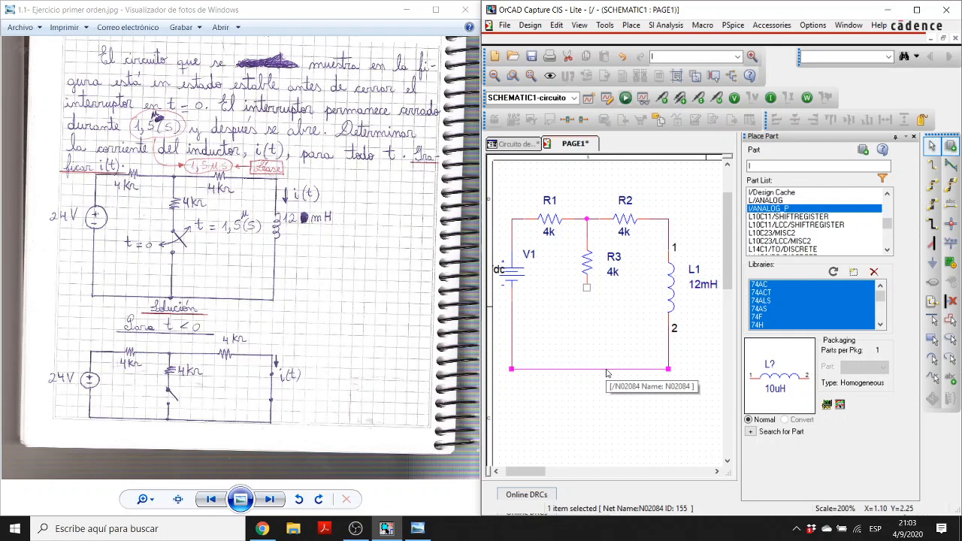
{"action": "left_click_drag", "start_coordinate": [607, 374], "coordinate": [607, 417]}
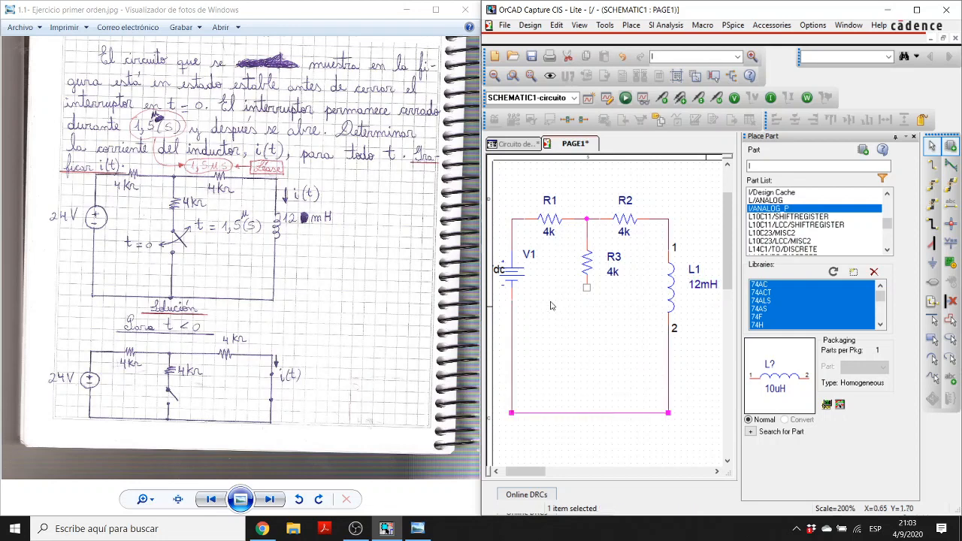
{"action": "left_click", "coordinate": [567, 360]}
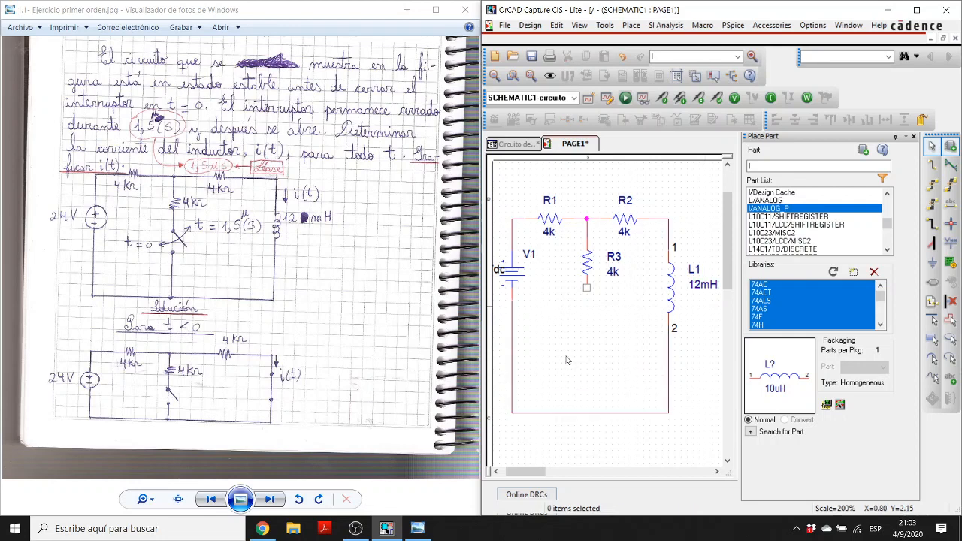
Step: Place a 0/CAPSYM ground symbol below the bottom horizontal wire and wire it to that wire
{"action": "left_click", "coordinate": [931, 263]}
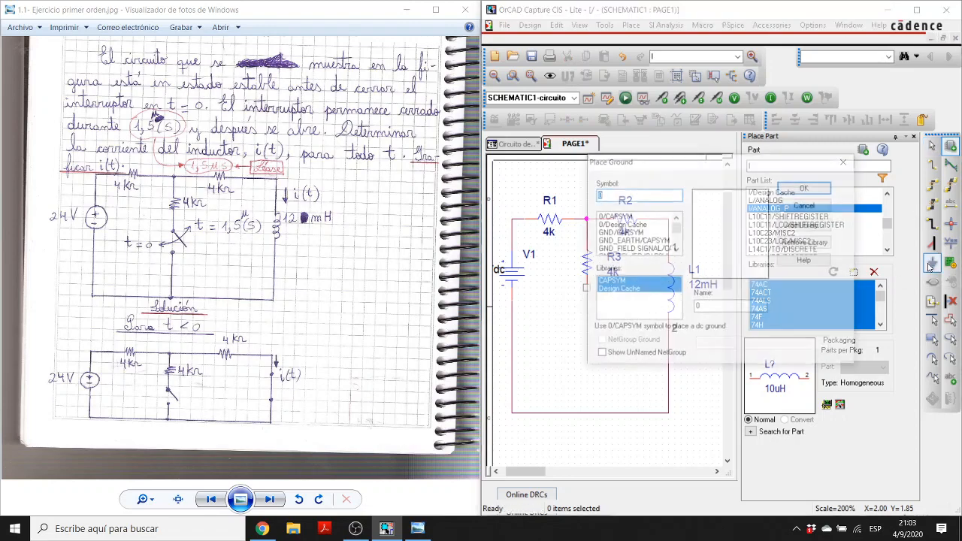
{"action": "left_click", "coordinate": [604, 216]}
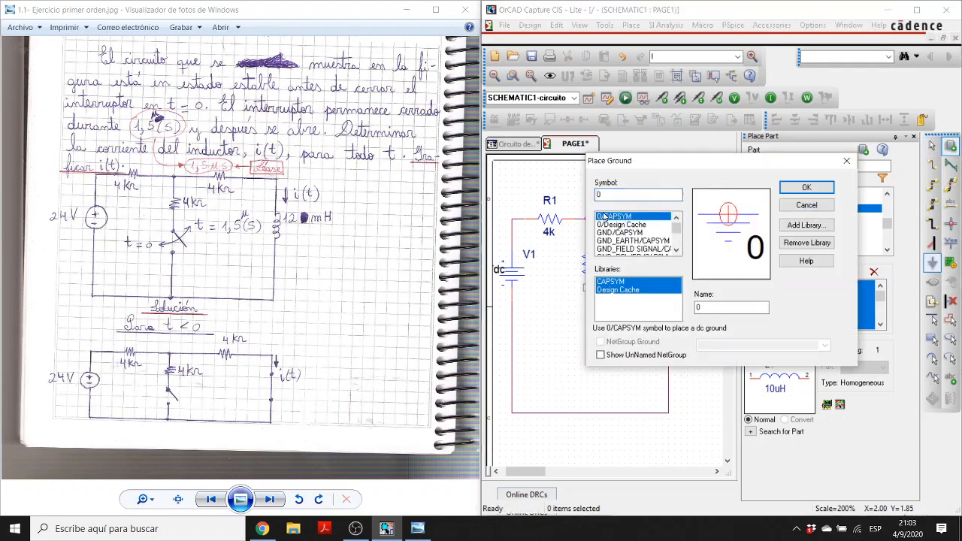
{"action": "left_click", "coordinate": [795, 192]}
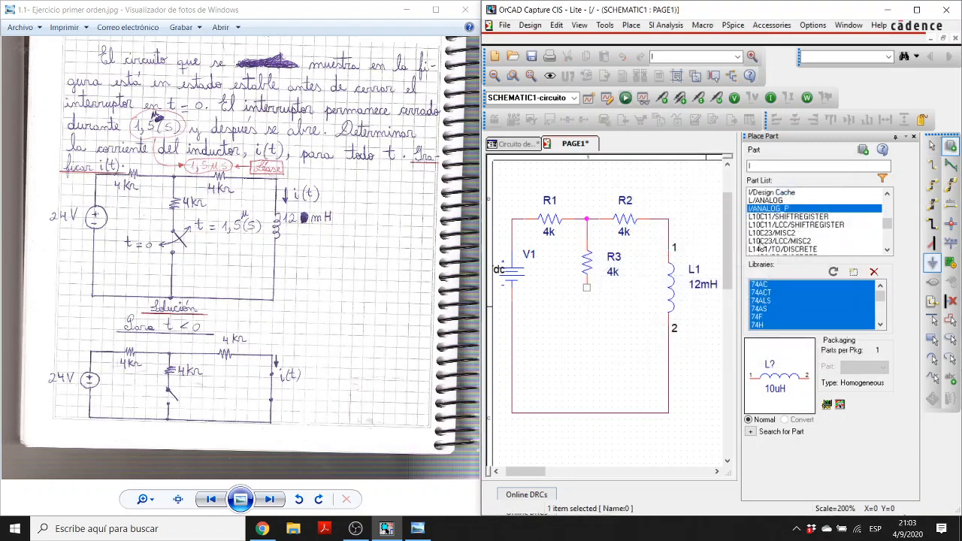
{"action": "left_click", "coordinate": [595, 435]}
{"action": "key", "text": "Escape"}
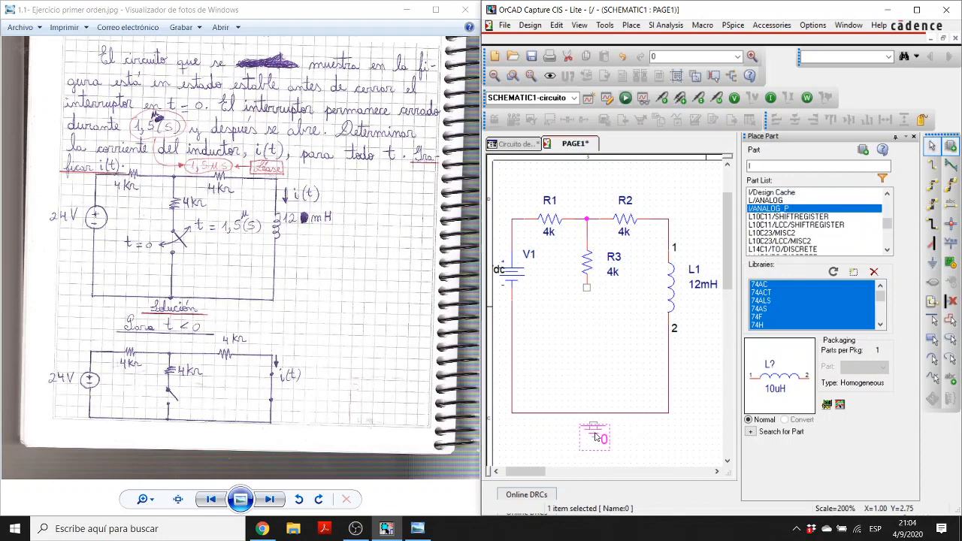
{"action": "left_click", "coordinate": [932, 164]}
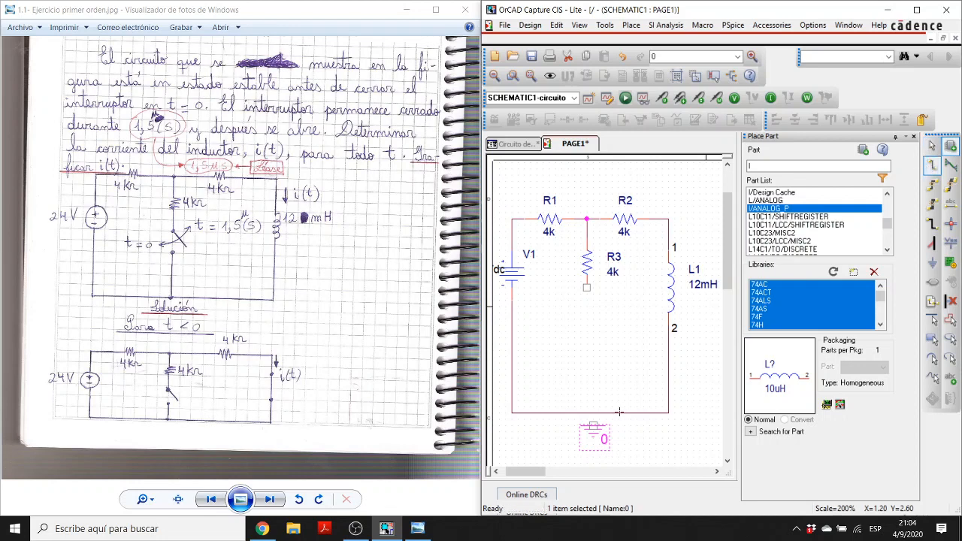
{"action": "left_click", "coordinate": [593, 425]}
{"action": "left_click", "coordinate": [593, 413]}
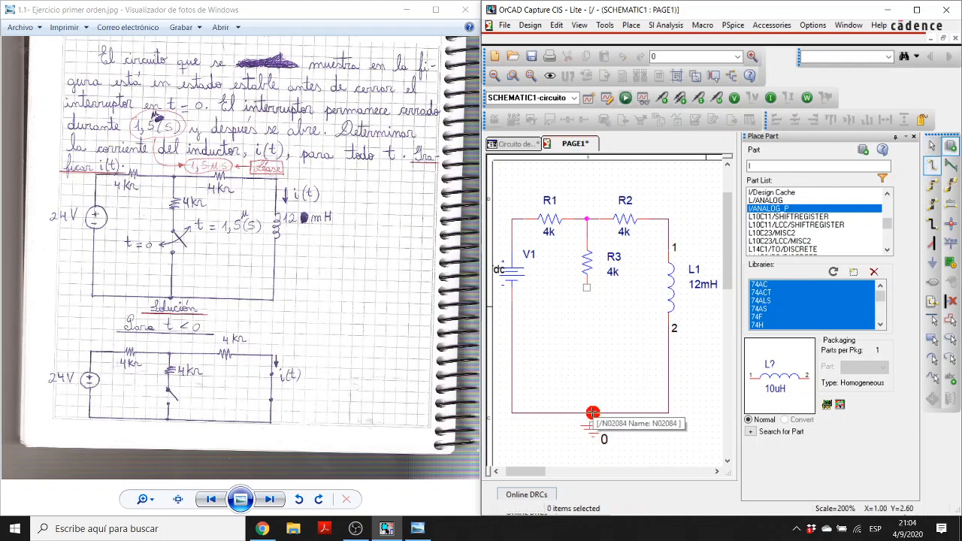
{"action": "key", "text": "Escape"}
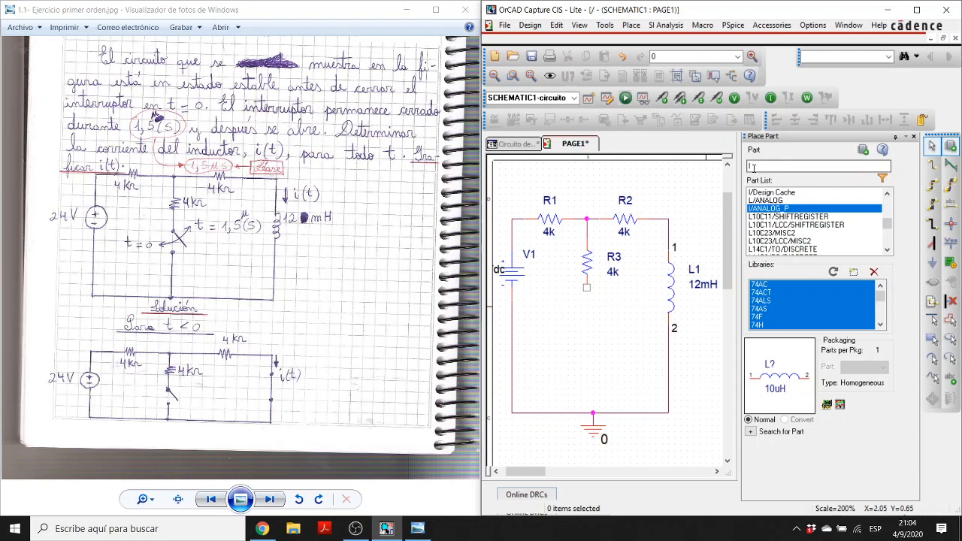
Step: Search the part list for sw_tclose and select the Sw_tClose part from the EVAL library
{"action": "left_click", "coordinate": [753, 168]}
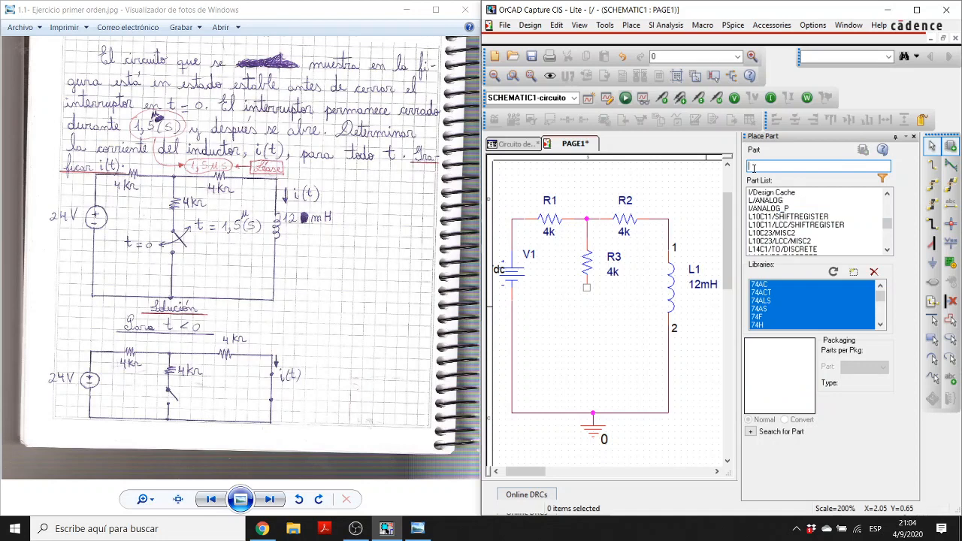
{"action": "type", "text": "sw"}
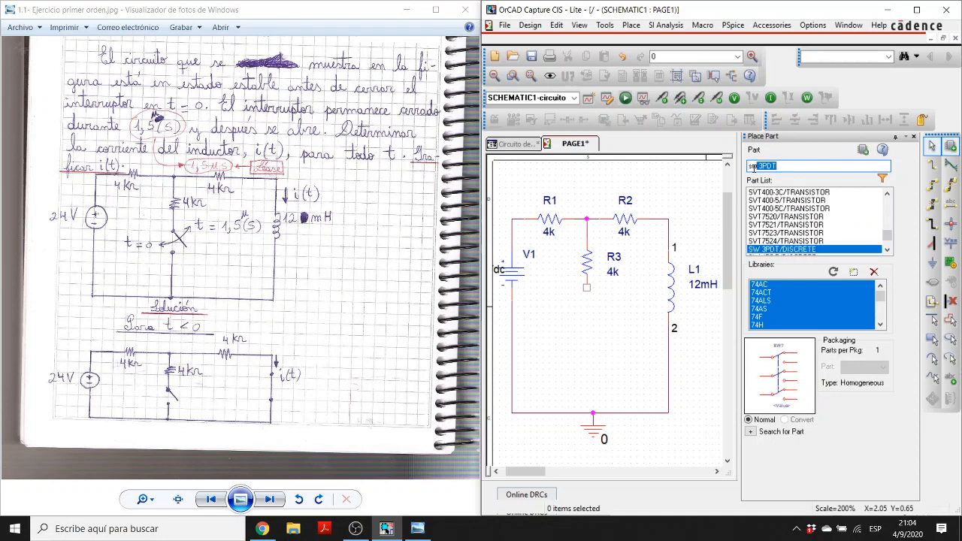
{"action": "key", "text": "BackSpace"}
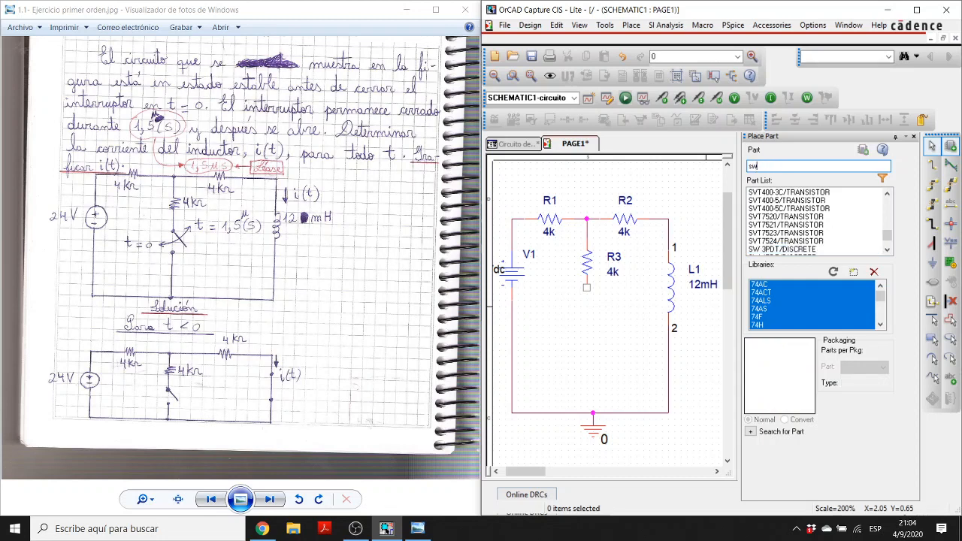
{"action": "type", "text": "_"}
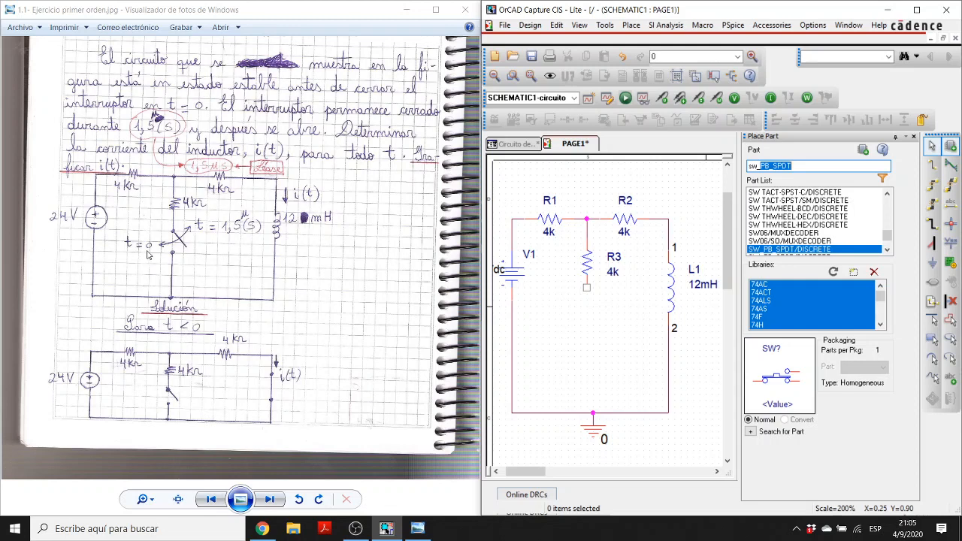
{"action": "key", "text": "BackSpace"}
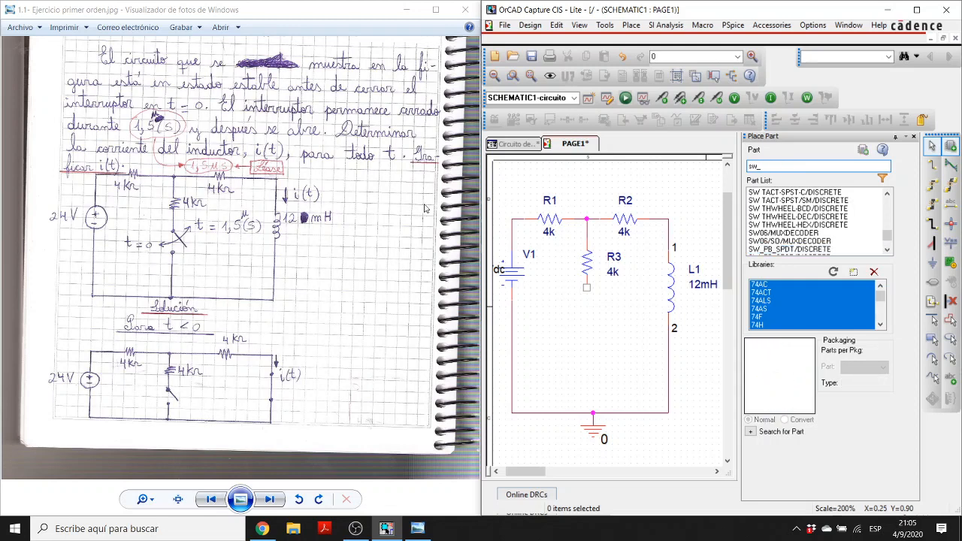
{"action": "type", "text": "tclose"}
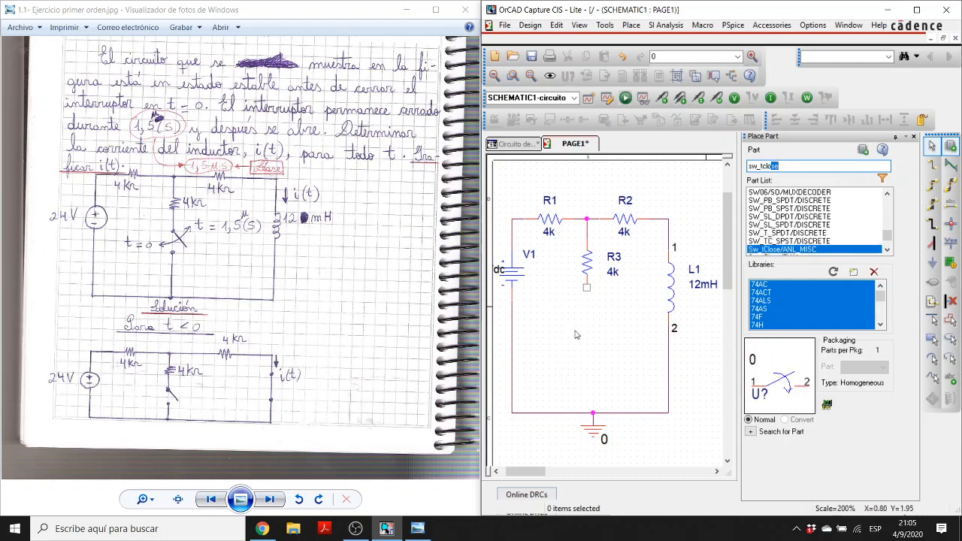
{"action": "left_click", "coordinate": [753, 253]}
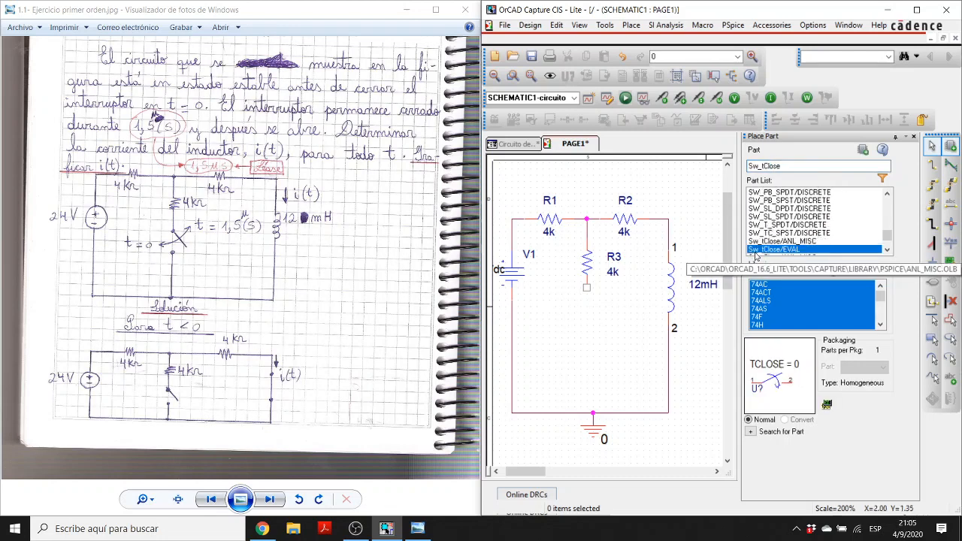
{"action": "left_click", "coordinate": [755, 251]}
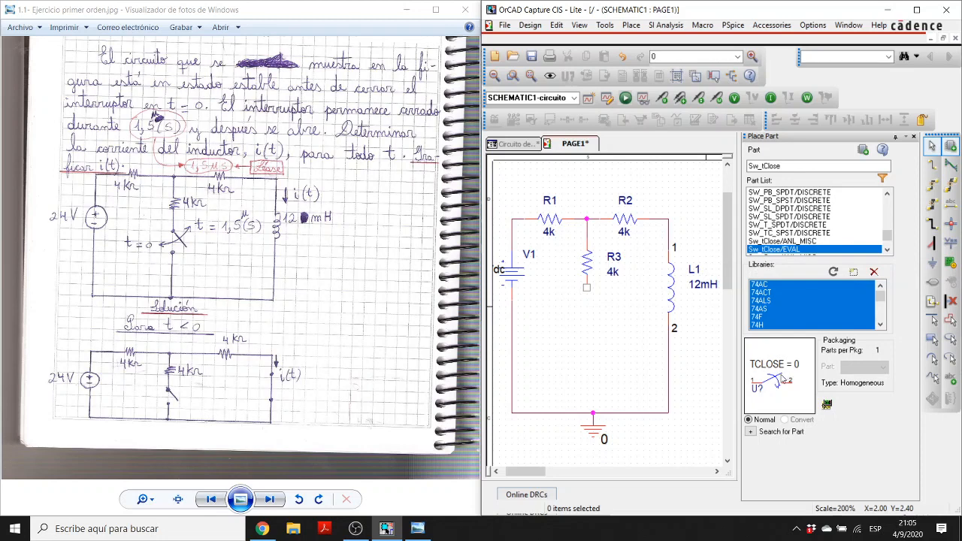
Step: Place the Sw_tClose switch vertically just below R3, in line with the resistor
{"action": "double_click", "coordinate": [777, 250]}
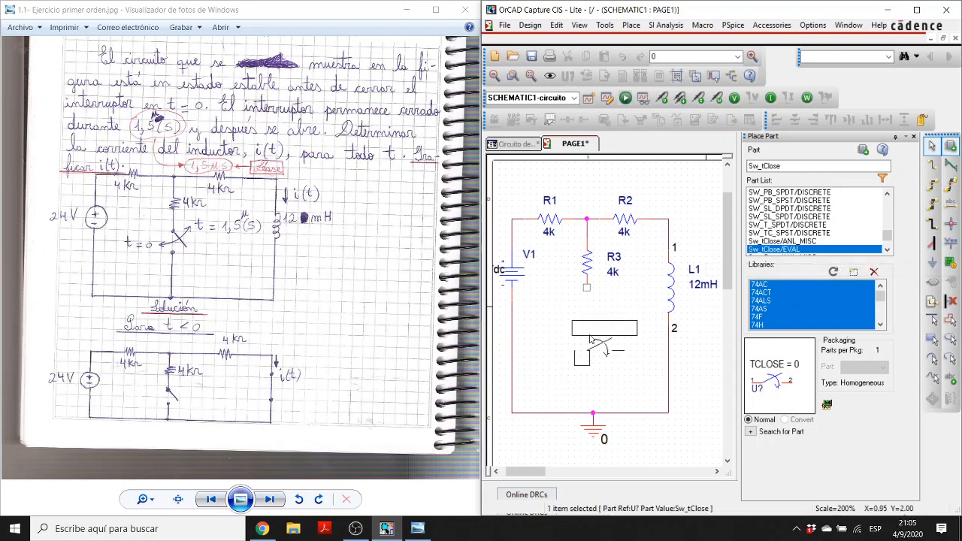
{"action": "key", "text": "r"}
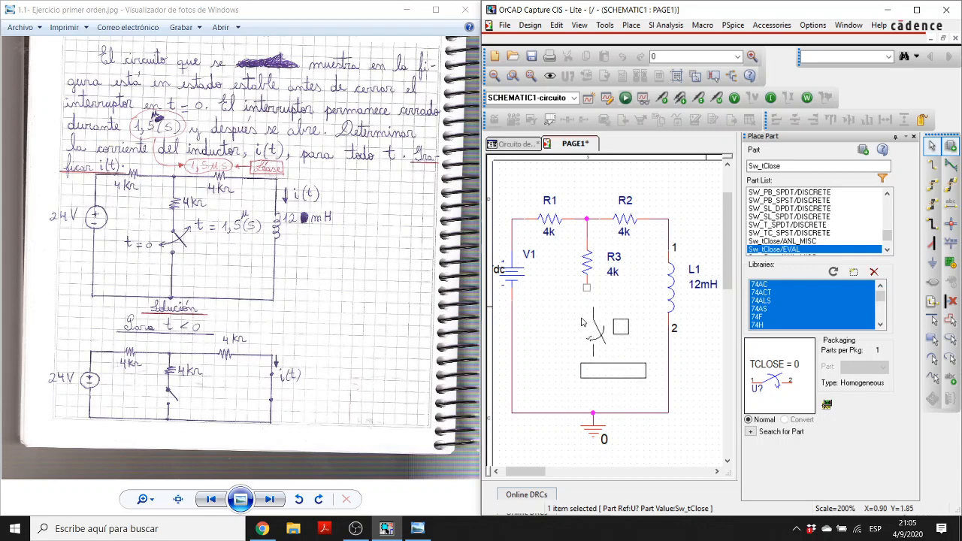
{"action": "left_click", "coordinate": [578, 314]}
{"action": "key", "text": "Escape"}
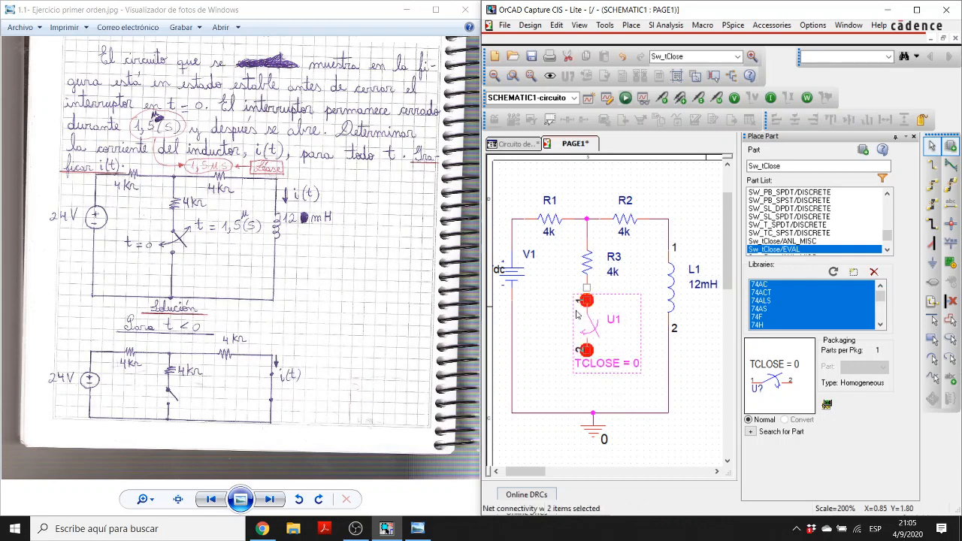
Step: Move the TCLOSE label to the left of switch U1 and wire the switch's pin 1 to R3's lower end
{"action": "left_click", "coordinate": [609, 363]}
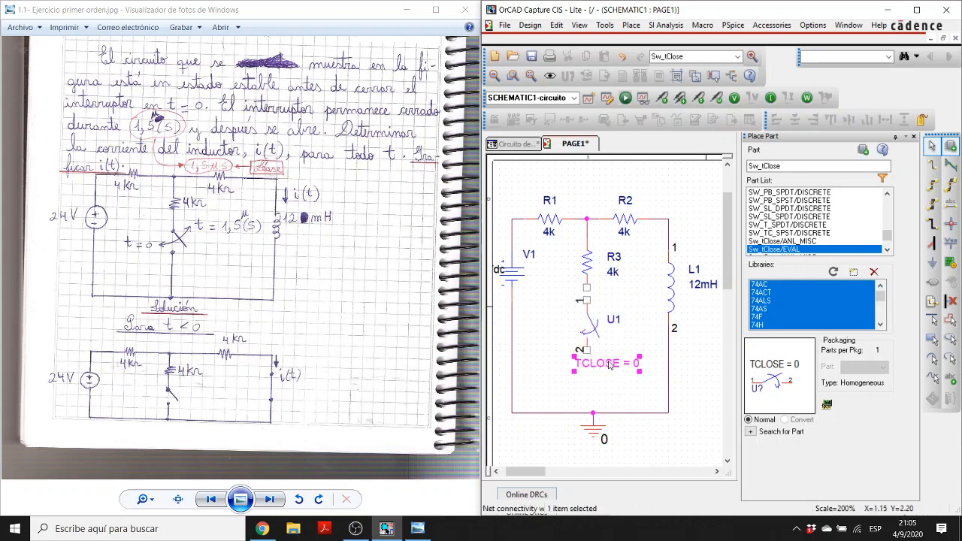
{"action": "left_click_drag", "start_coordinate": [610, 364], "coordinate": [549, 323]}
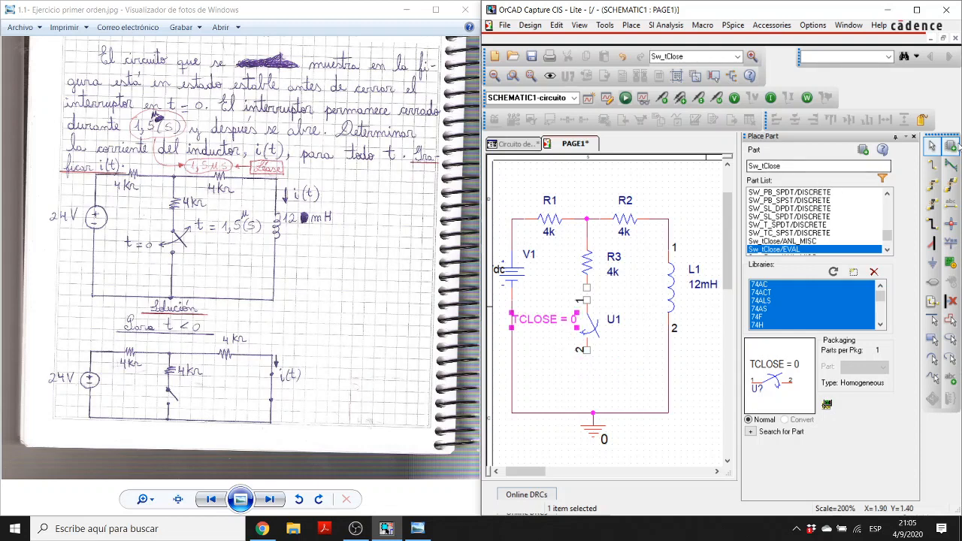
{"action": "left_click", "coordinate": [932, 165]}
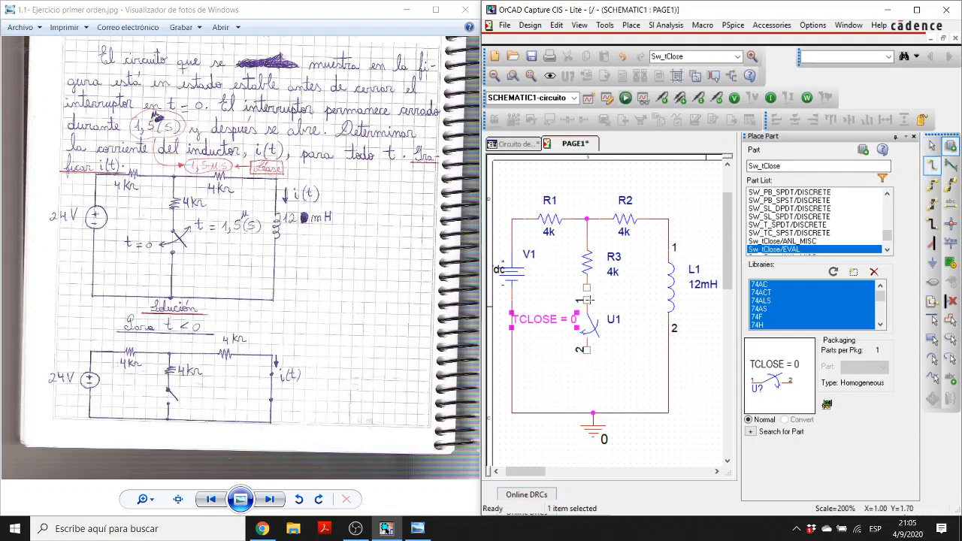
{"action": "left_click", "coordinate": [587, 301]}
{"action": "left_click", "coordinate": [587, 288]}
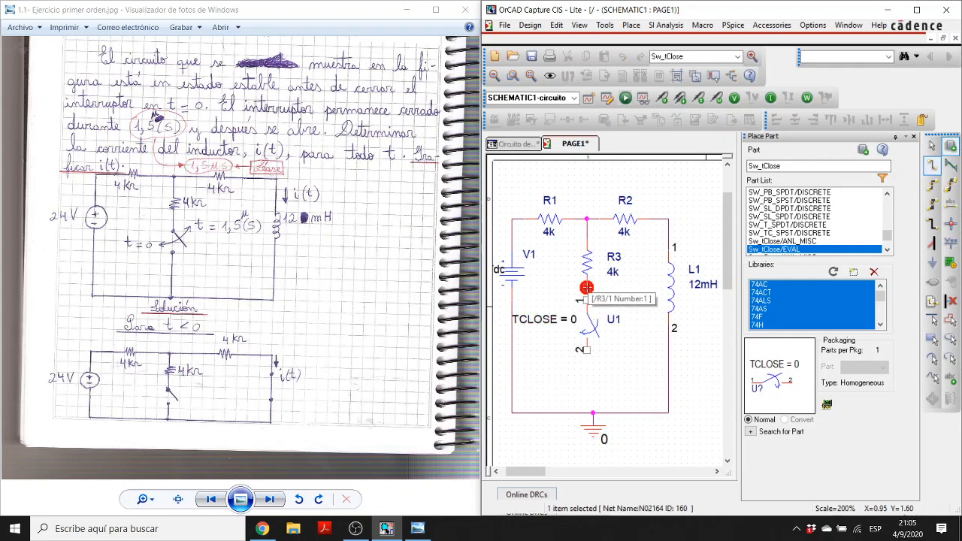
{"action": "key", "text": "Escape"}
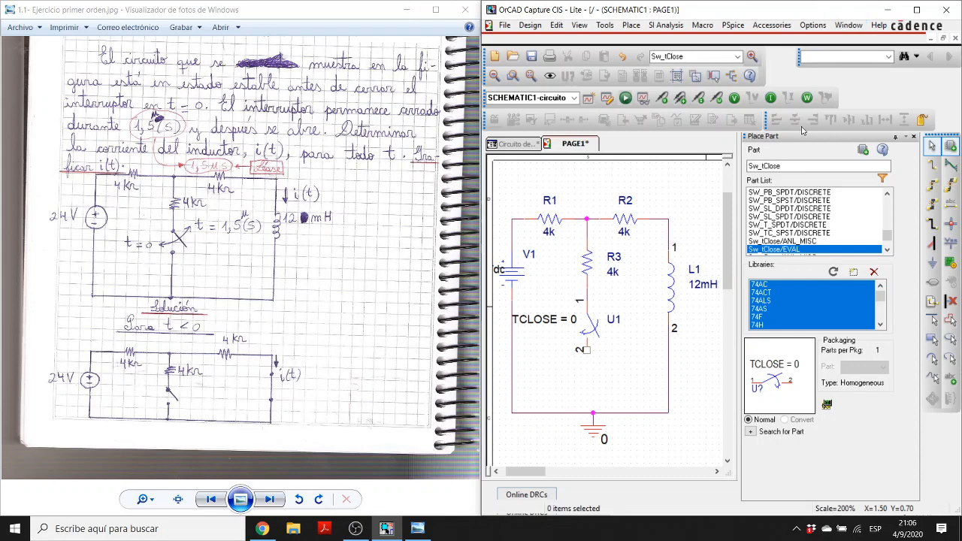
Step: Search the part list for Sw_topen and select the Sw_tOpen part from the EVAL library
{"action": "left_click", "coordinate": [784, 167]}
{"action": "key", "text": "BackSpace"}
{"action": "key", "text": "BackSpace"}
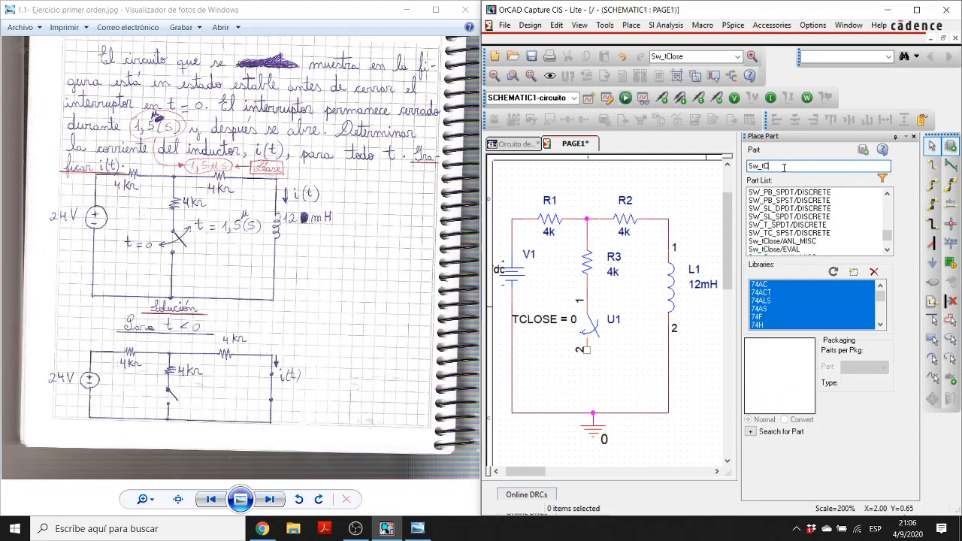
{"action": "type", "text": "open"}
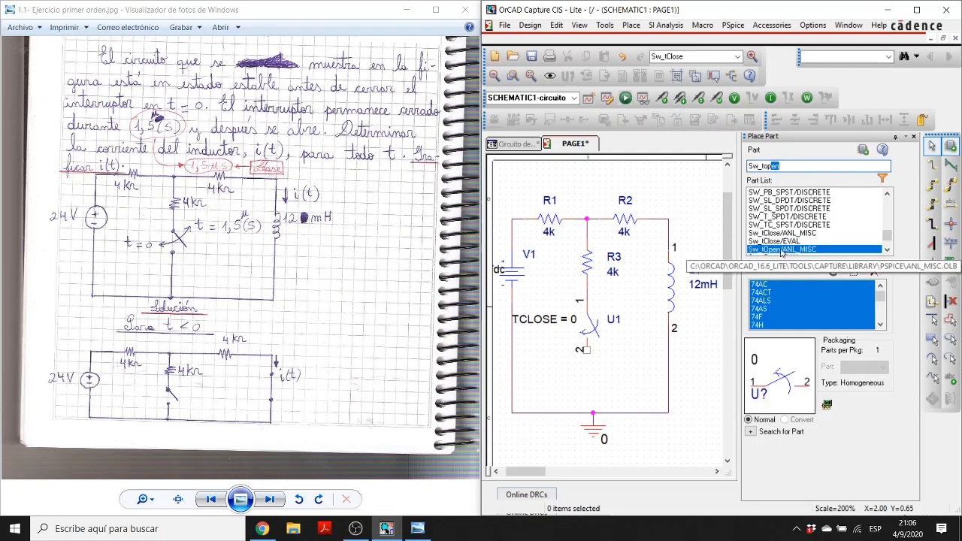
{"action": "left_click", "coordinate": [767, 256]}
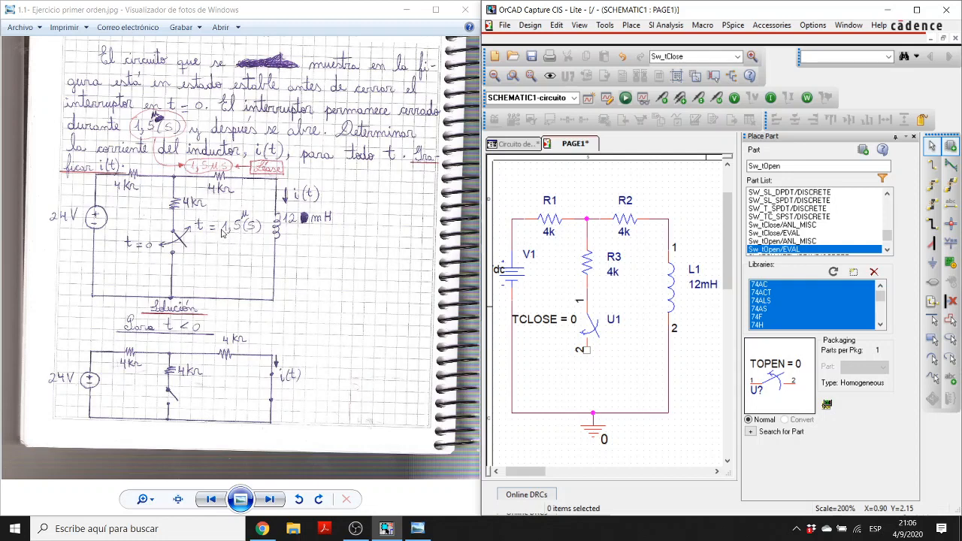
Step: Place the Sw_tOpen switch vertically below switch U1, with pin 1 facing up
{"action": "double_click", "coordinate": [789, 250]}
{"action": "key", "text": "r"}
{"action": "key", "text": "r"}
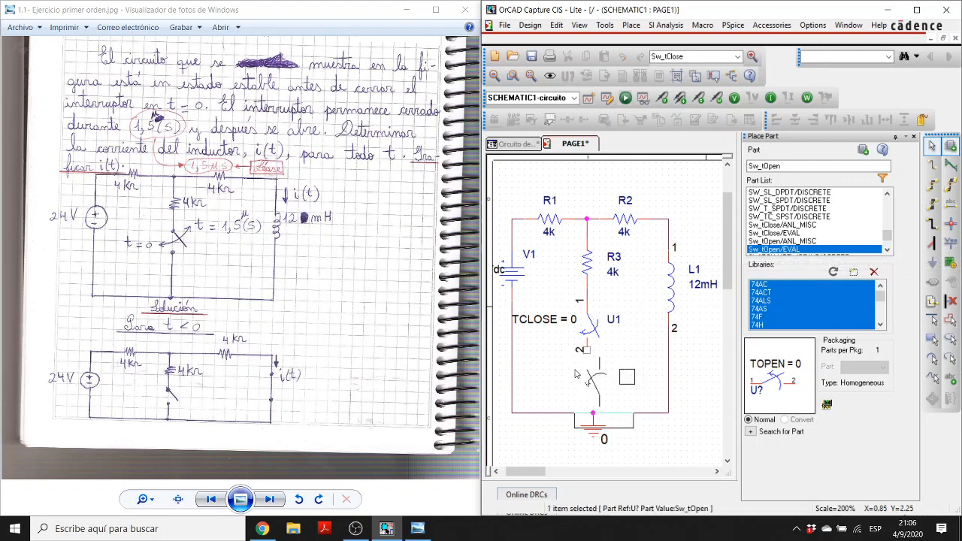
{"action": "key", "text": "r"}
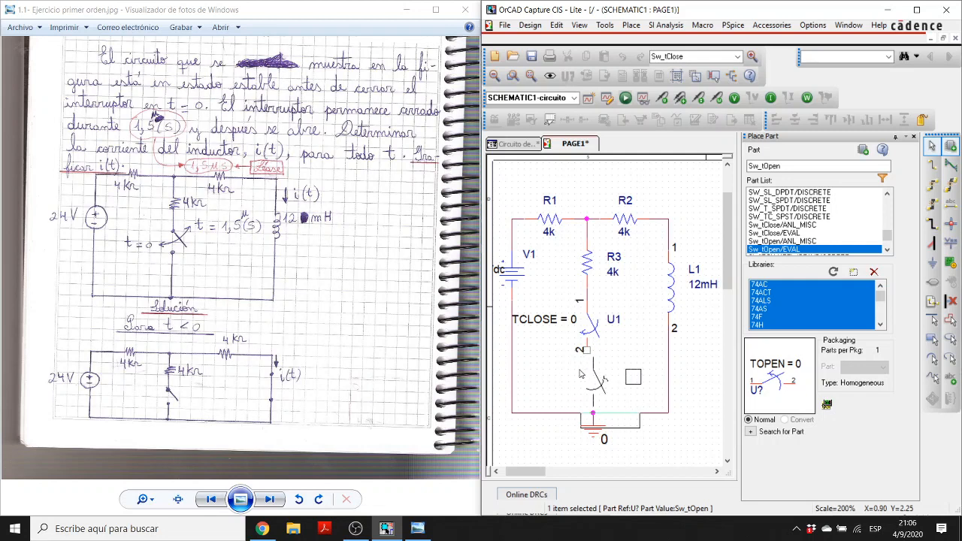
{"action": "left_click", "coordinate": [574, 373]}
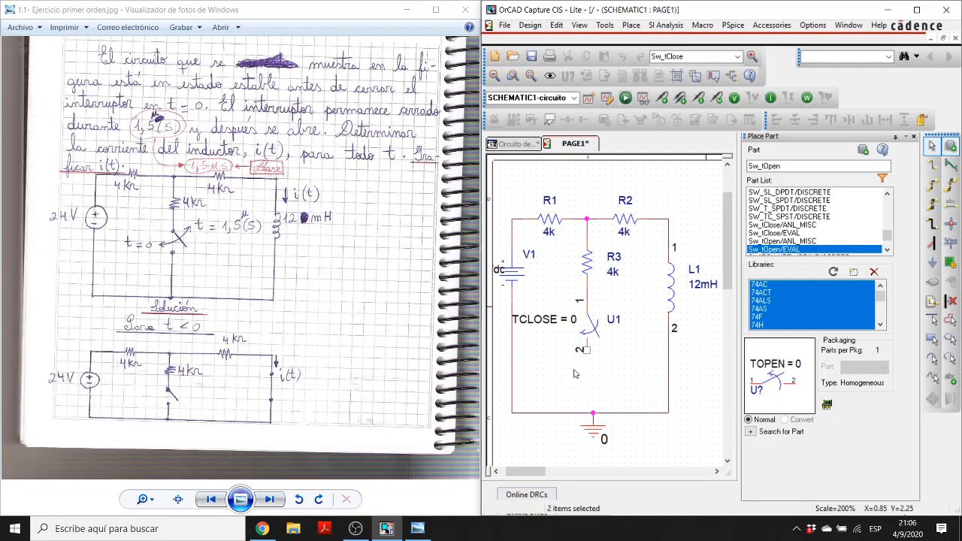
Step: Move the ground symbol slightly left to line up with the switches, and further down below the bottom wire
{"action": "left_click", "coordinate": [554, 414]}
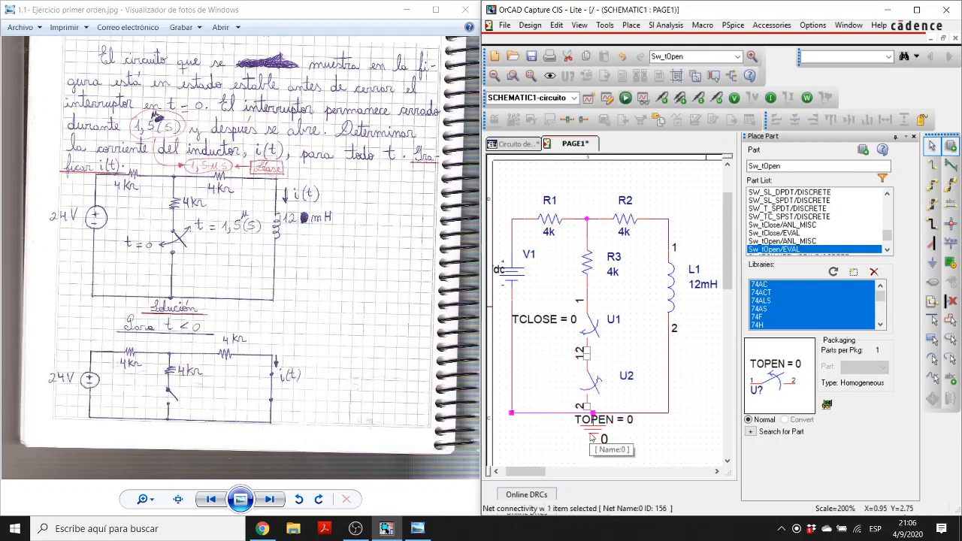
{"action": "left_click", "coordinate": [588, 440]}
{"action": "left_click_drag", "start_coordinate": [586, 438], "coordinate": [583, 439]}
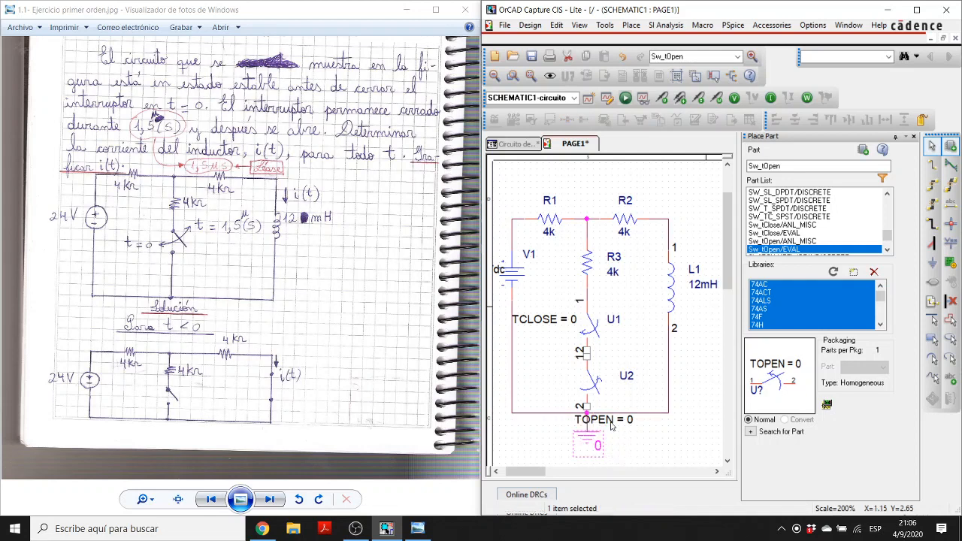
{"action": "left_click", "coordinate": [590, 455]}
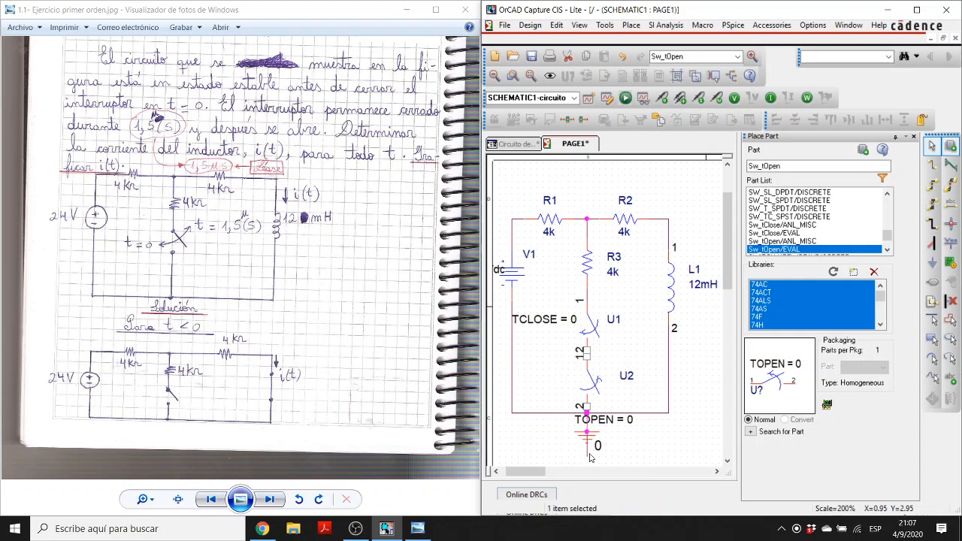
{"action": "left_click_drag", "start_coordinate": [591, 442], "coordinate": [590, 454]}
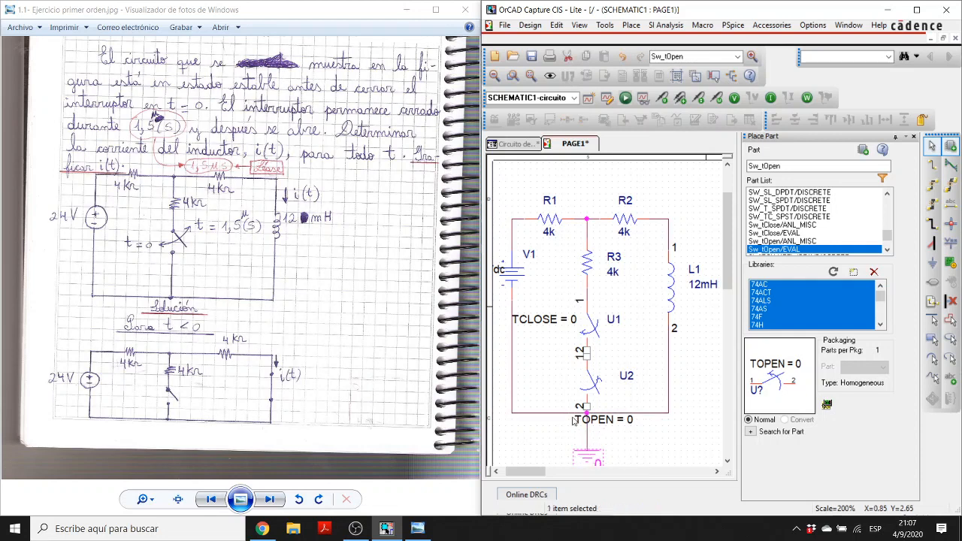
Step: Lower the circuit's bottom horizontal wire to just above the ground symbol, straightening both halves and keeping the corners connected
{"action": "left_click_drag", "start_coordinate": [561, 414], "coordinate": [562, 434]}
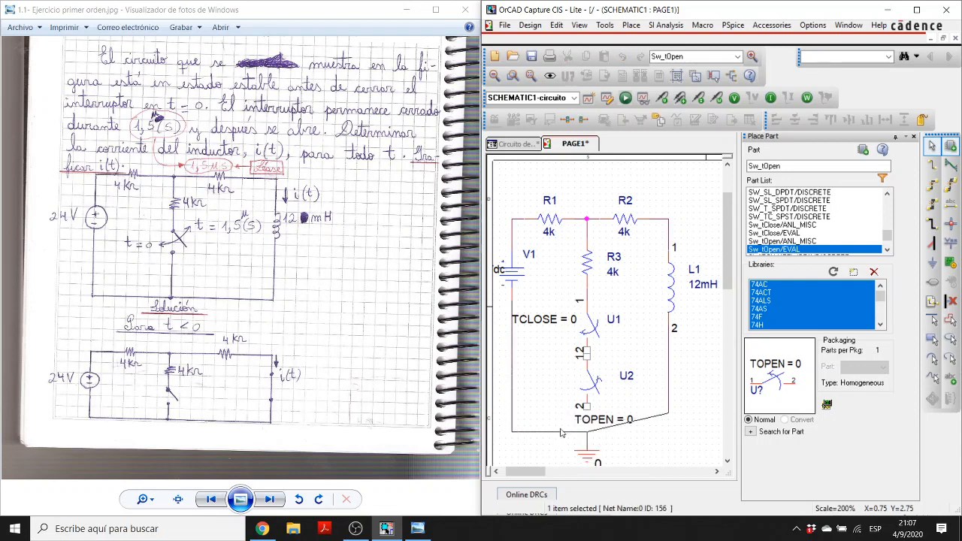
{"action": "left_click_drag", "start_coordinate": [656, 417], "coordinate": [666, 437]}
{"action": "left_click", "coordinate": [665, 426]}
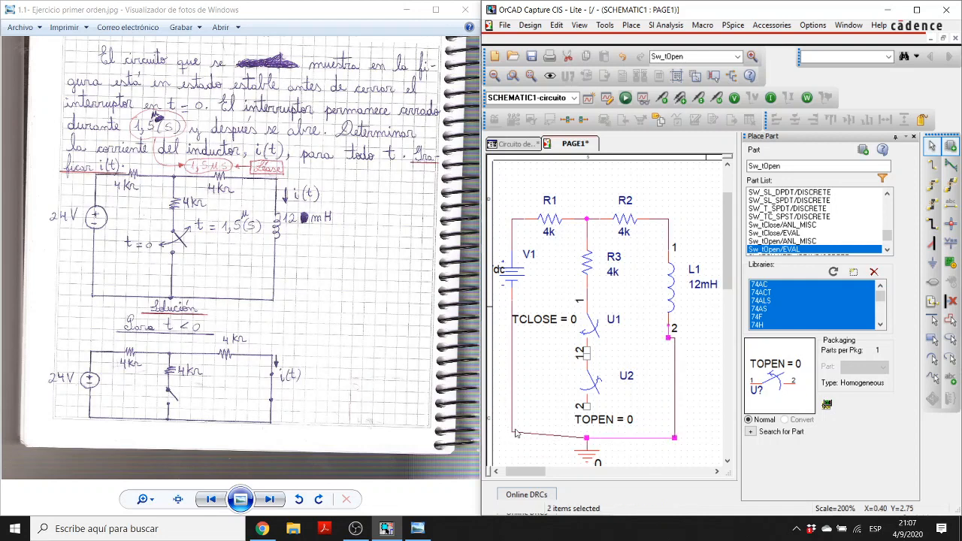
{"action": "left_click_drag", "start_coordinate": [515, 433], "coordinate": [514, 438]}
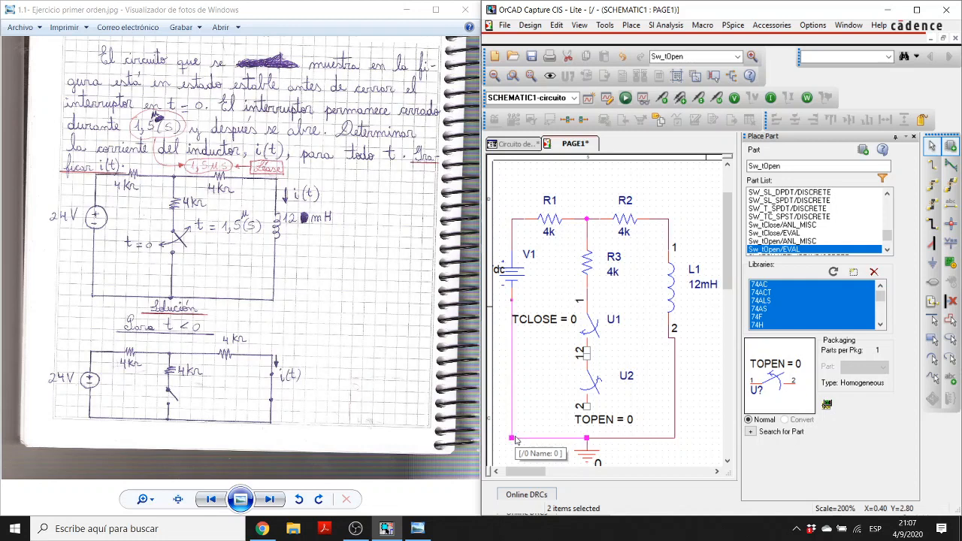
{"action": "left_click", "coordinate": [529, 426]}
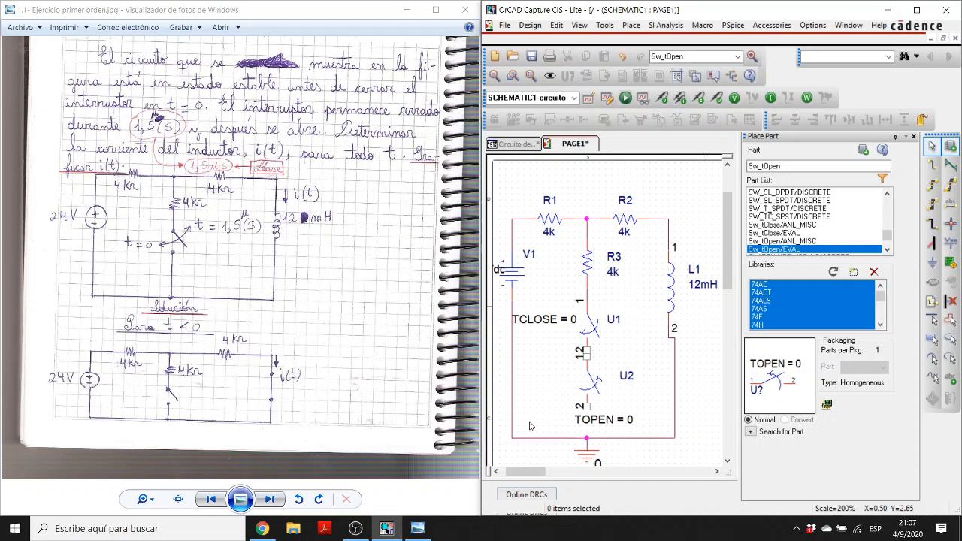
Step: Move switch U2 slightly down to separate it from U1, and put its TOPEN label to the left of the switch
{"action": "left_click", "coordinate": [585, 385]}
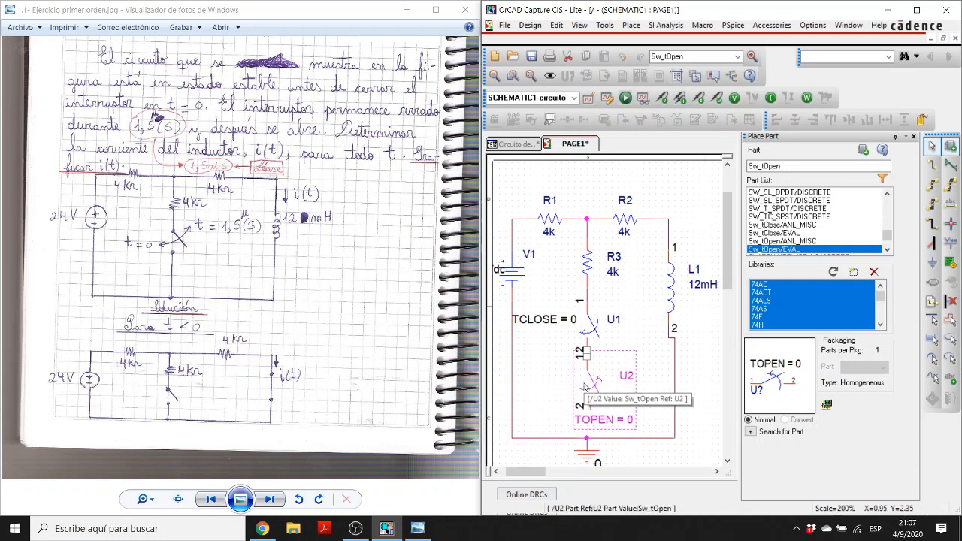
{"action": "left_click_drag", "start_coordinate": [584, 385], "coordinate": [585, 391]}
{"action": "left_click", "coordinate": [585, 429]}
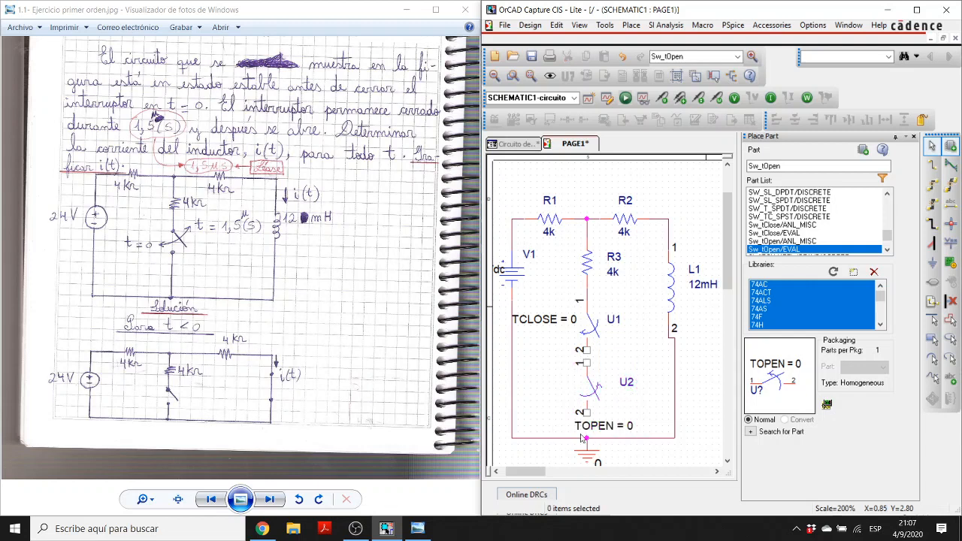
{"action": "left_click_drag", "start_coordinate": [585, 431], "coordinate": [527, 389]}
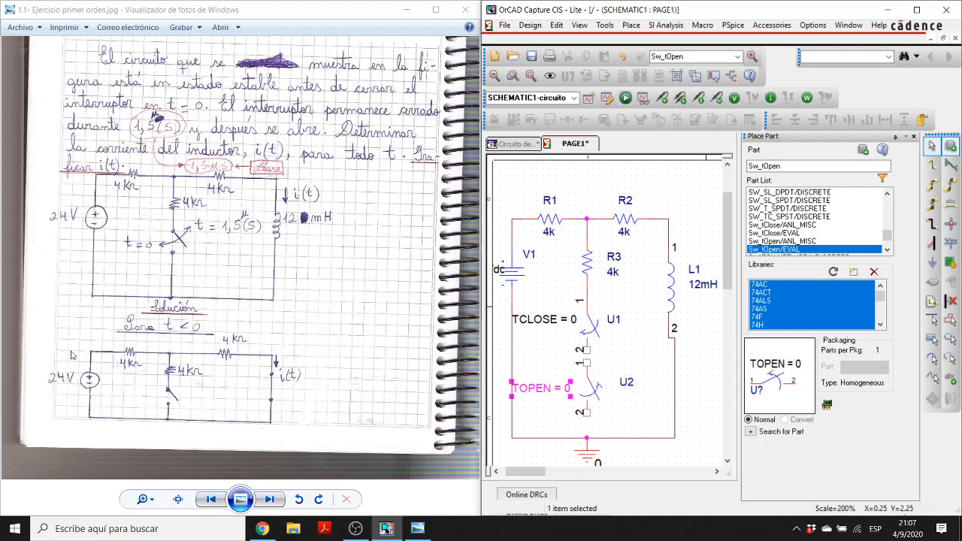
Step: Set the TOPEN value of switch U2 to 1.5u
{"action": "double_click", "coordinate": [545, 396]}
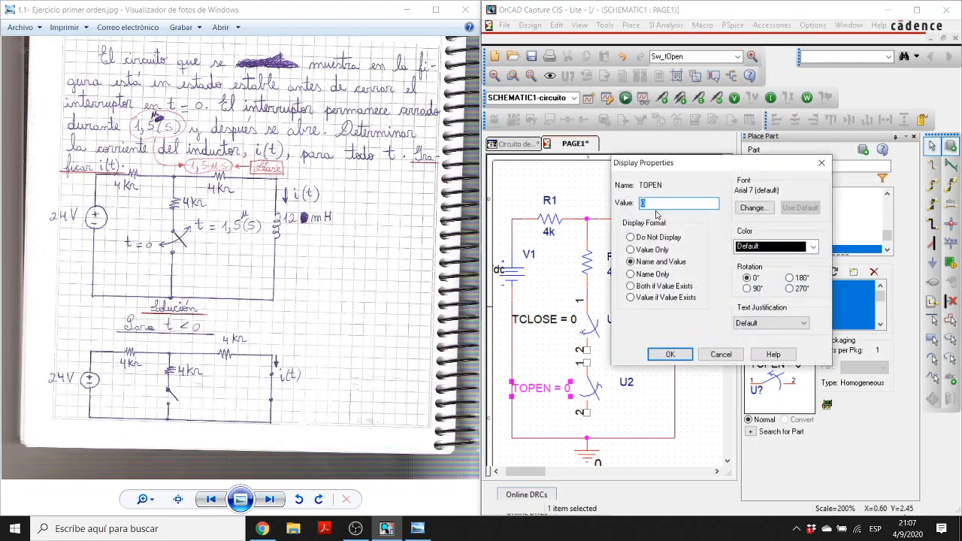
{"action": "type", "text": "1,"}
{"action": "left_click", "coordinate": [668, 354]}
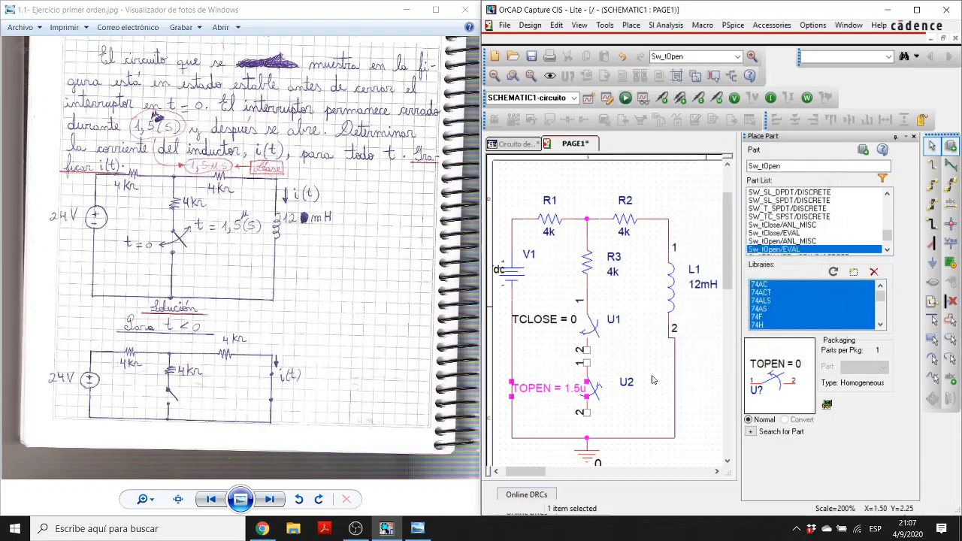
Step: Wire the lower pin of switch U2 to the bottom wire's junction above the ground symbol
{"action": "left_click", "coordinate": [635, 419]}
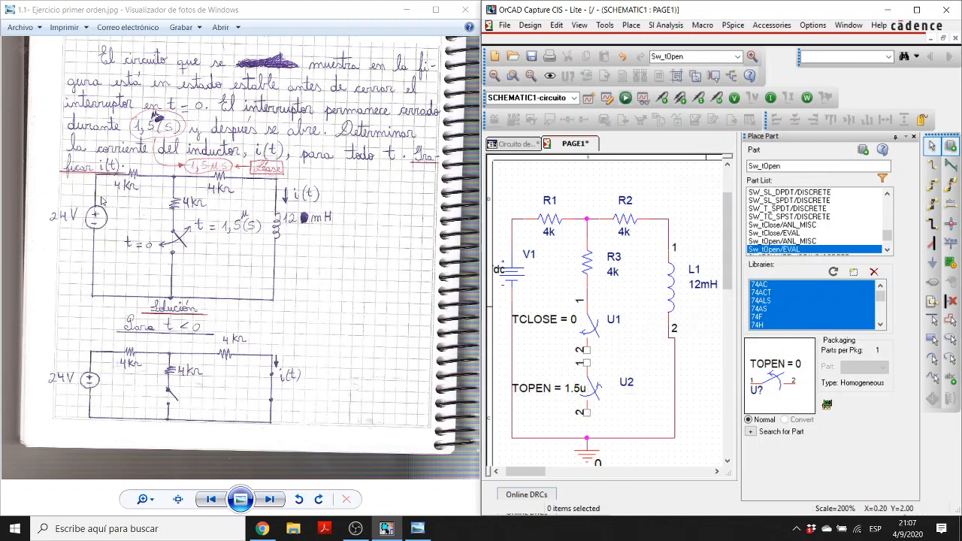
{"action": "left_click", "coordinate": [932, 164]}
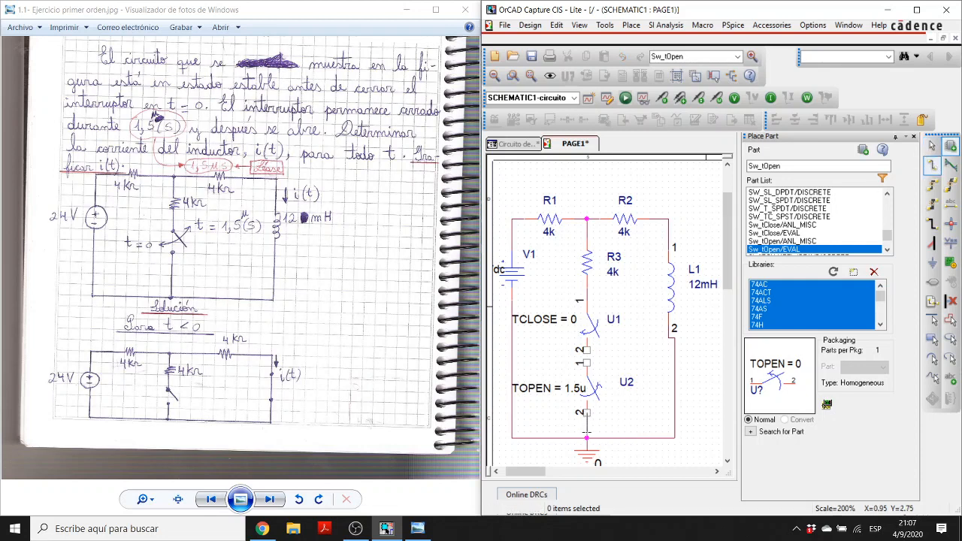
{"action": "left_click", "coordinate": [586, 436]}
{"action": "key", "text": "Escape"}
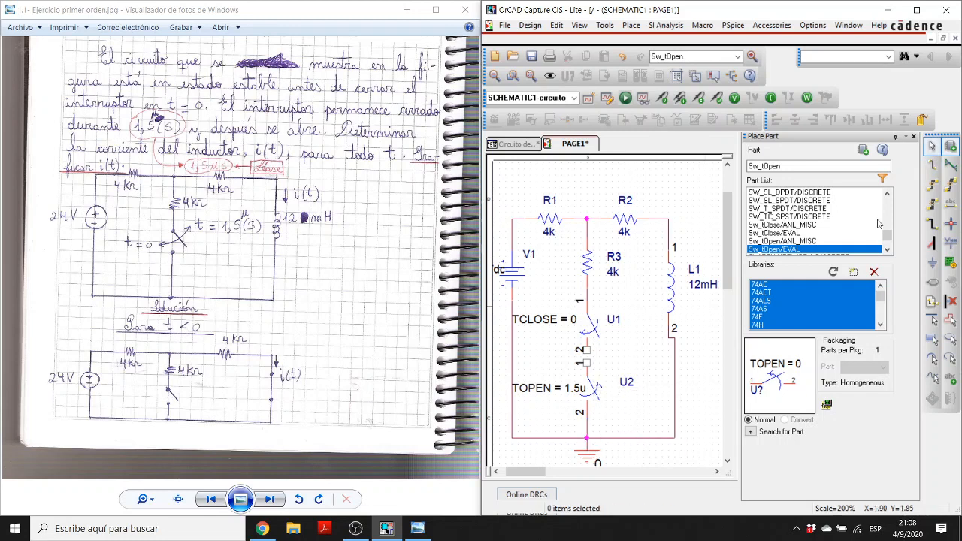
Step: Connect pin 2 of switch U1 to pin 1 of switch U2 with a short wire
{"action": "left_click", "coordinate": [935, 165]}
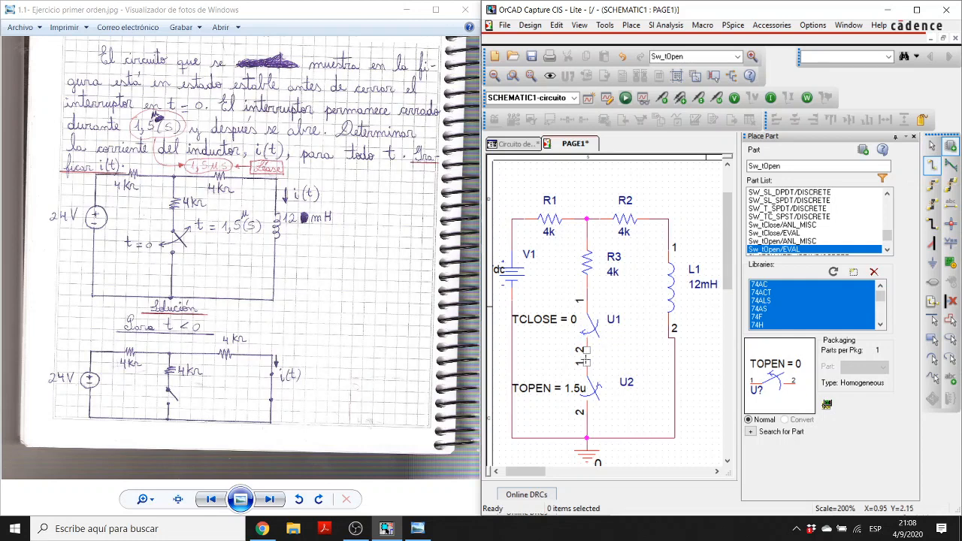
{"action": "left_click", "coordinate": [587, 350]}
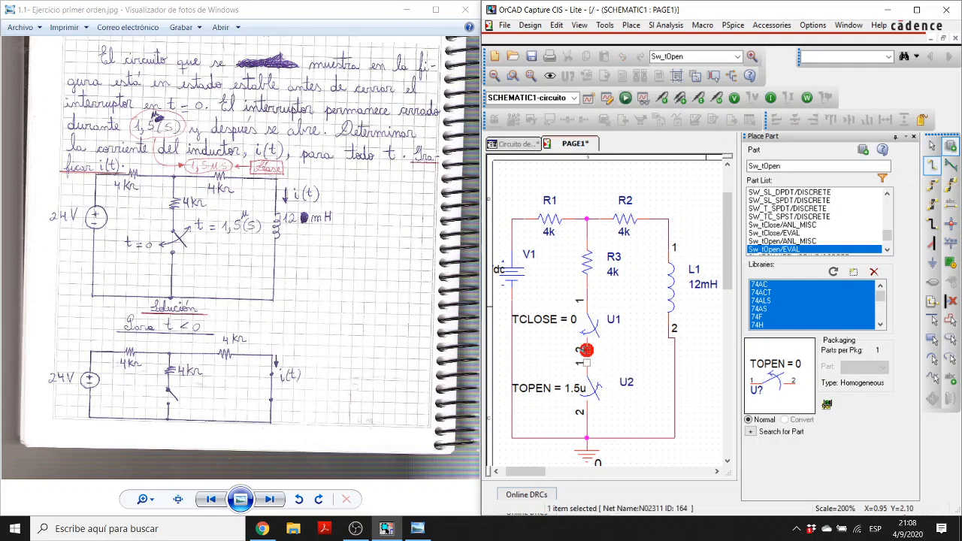
{"action": "key", "text": "Escape"}
{"action": "key", "text": "Escape"}
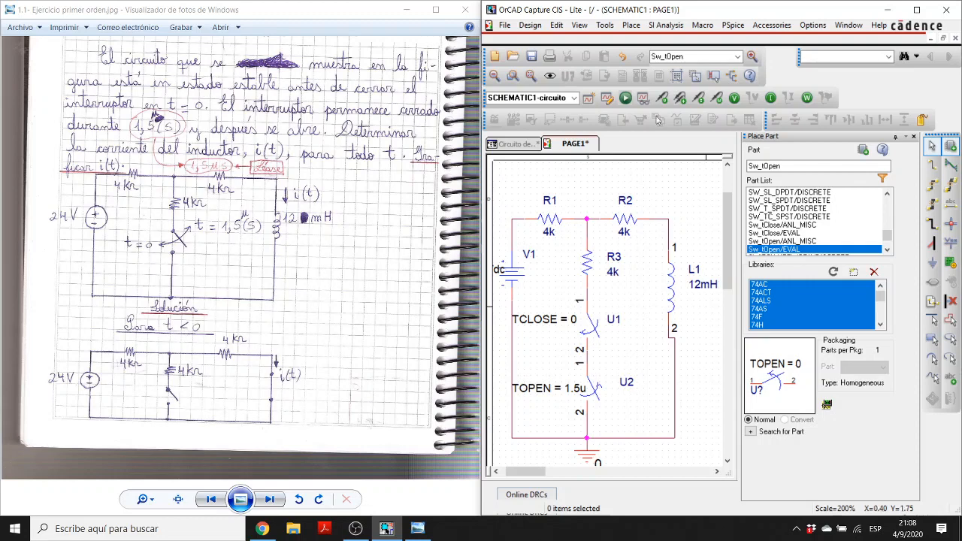
Step: Maximize the schematic window and straighten the vertical wire below inductor L1 so it lines up with the inductor's pin
{"action": "left_click", "coordinate": [915, 10]}
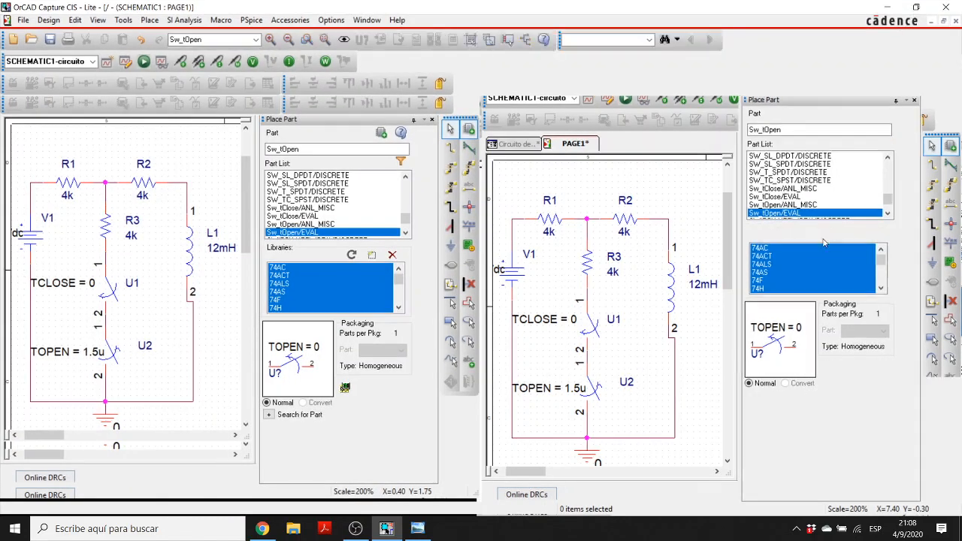
{"action": "left_click", "coordinate": [194, 351]}
{"action": "left_click_drag", "start_coordinate": [194, 351], "coordinate": [189, 351]}
{"action": "left_click", "coordinate": [189, 351]}
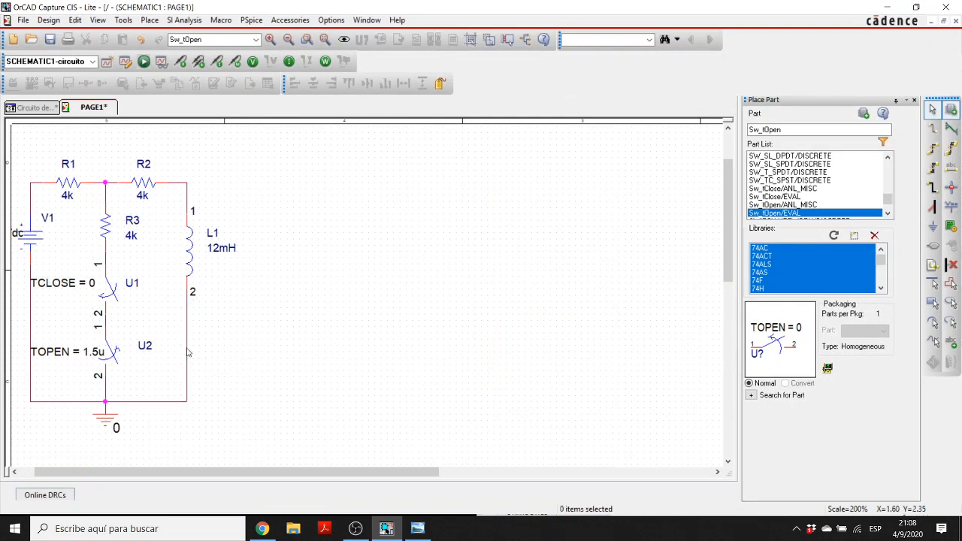
Step: Move inductor L1 slightly right and down, and shift resistor R2 right to center it in the widened upper branch
{"action": "left_click", "coordinate": [186, 263]}
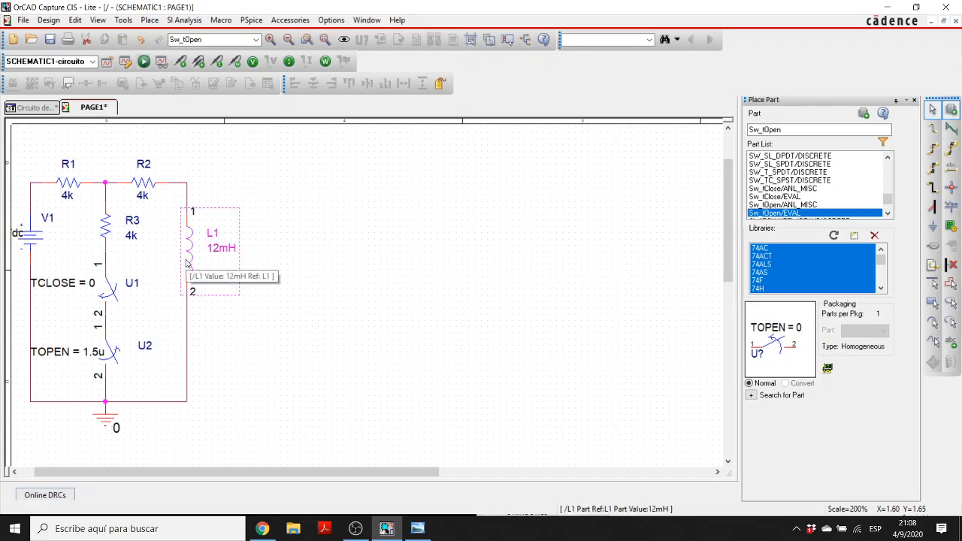
{"action": "left_click_drag", "start_coordinate": [187, 264], "coordinate": [214, 276]}
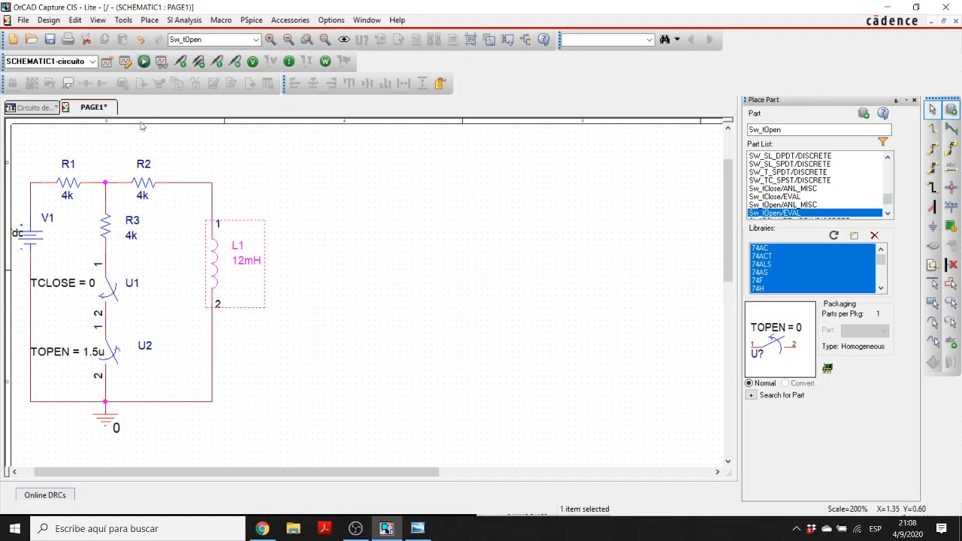
{"action": "left_click", "coordinate": [144, 183]}
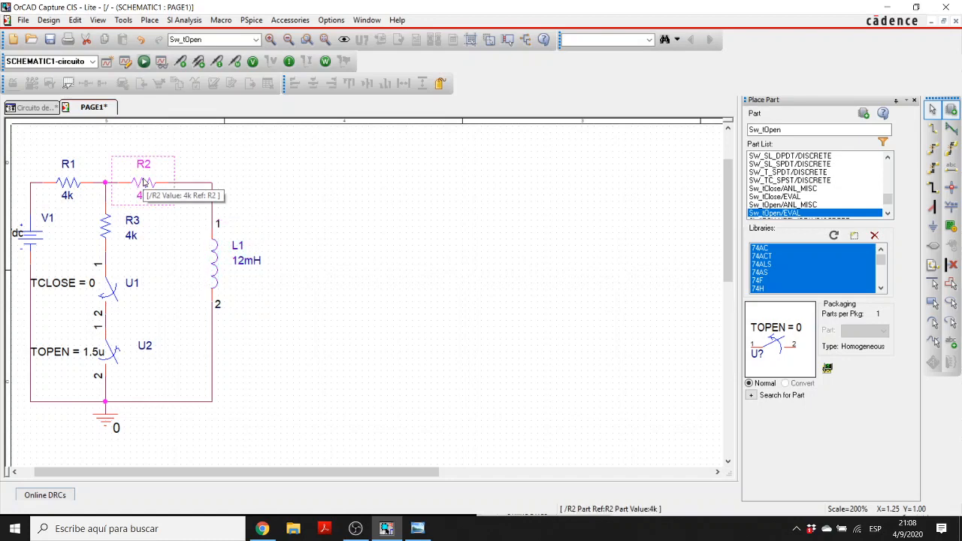
{"action": "left_click_drag", "start_coordinate": [144, 182], "coordinate": [163, 183]}
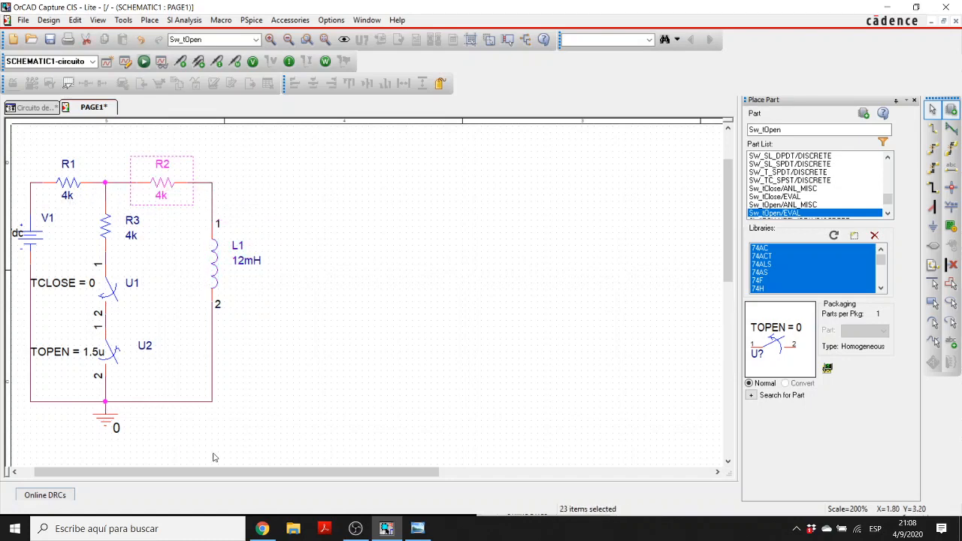
Step: Move the entire circuit right to the middle of the visible page so the source's full label fits
{"action": "key", "text": "ctrl+a"}
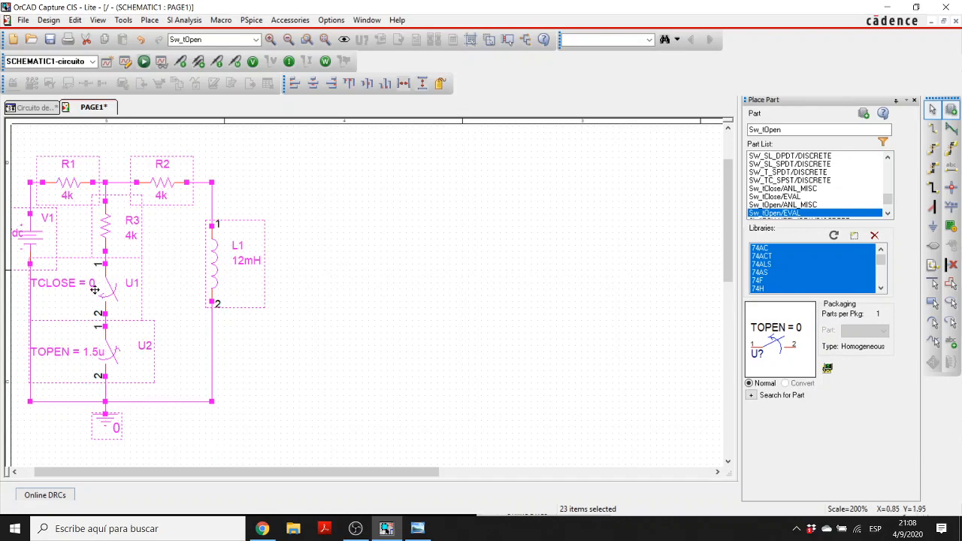
{"action": "left_click_drag", "start_coordinate": [100, 278], "coordinate": [376, 260]}
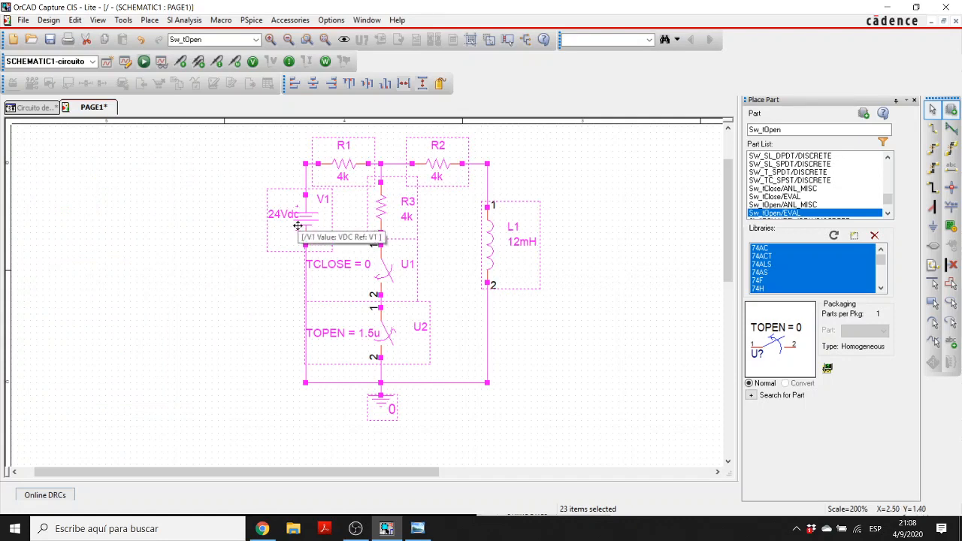
{"action": "key", "text": "Escape"}
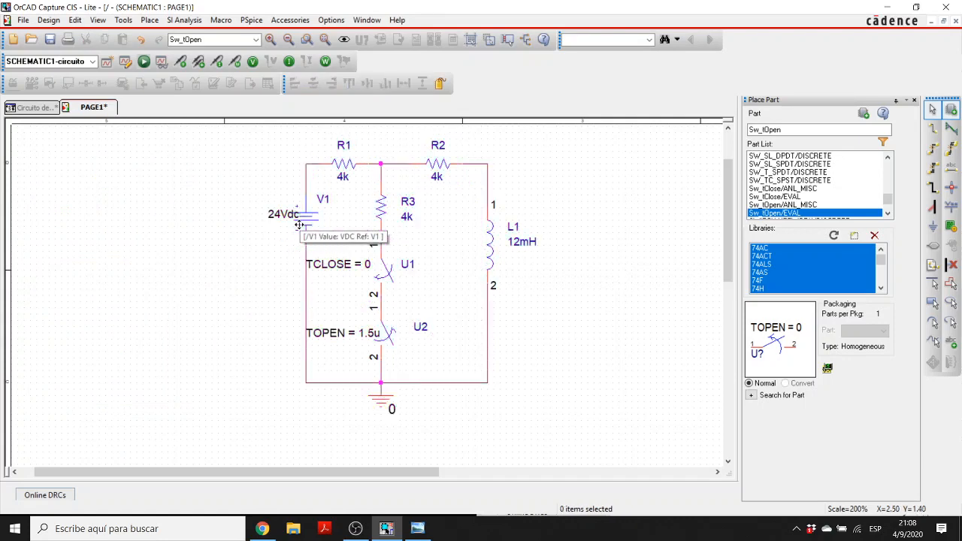
Step: Move source V1 left and slightly down, and shift resistor R1 left to center it in the upper left branch
{"action": "left_click", "coordinate": [303, 226]}
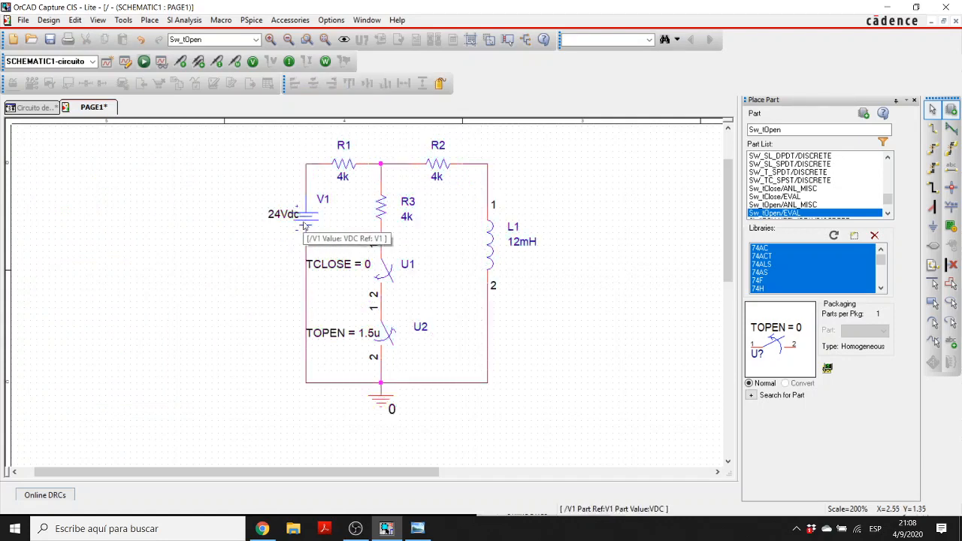
{"action": "left_click_drag", "start_coordinate": [304, 226], "coordinate": [253, 245]}
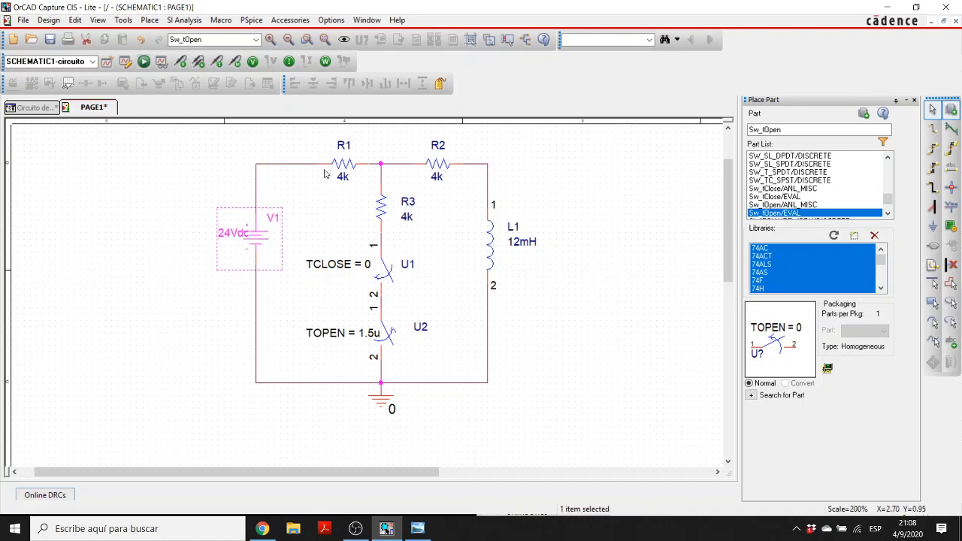
{"action": "left_click", "coordinate": [336, 168]}
{"action": "left_click_drag", "start_coordinate": [336, 168], "coordinate": [305, 168]}
{"action": "left_click", "coordinate": [173, 266]}
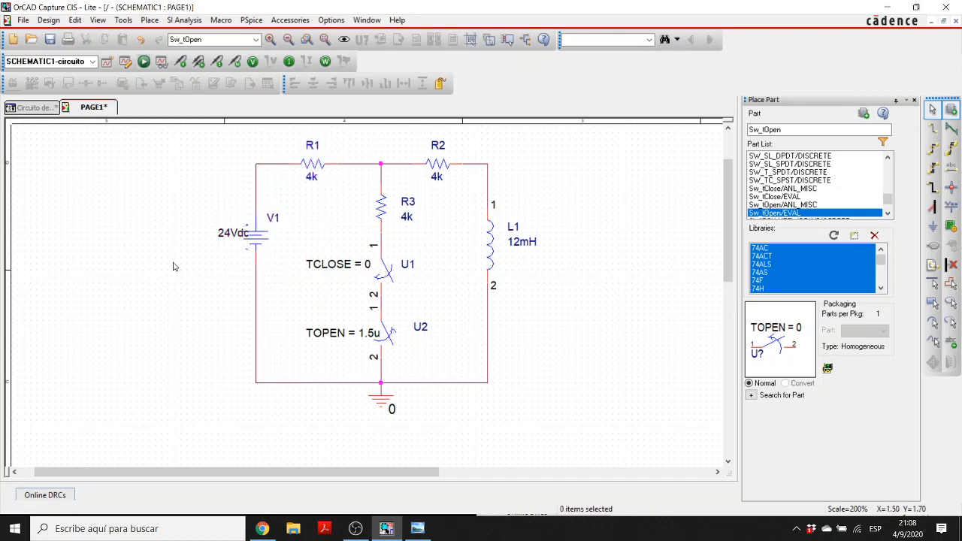
Step: Move the 24Vdc label slightly left and down so it clears the V1 source symbol
{"action": "left_click", "coordinate": [221, 237]}
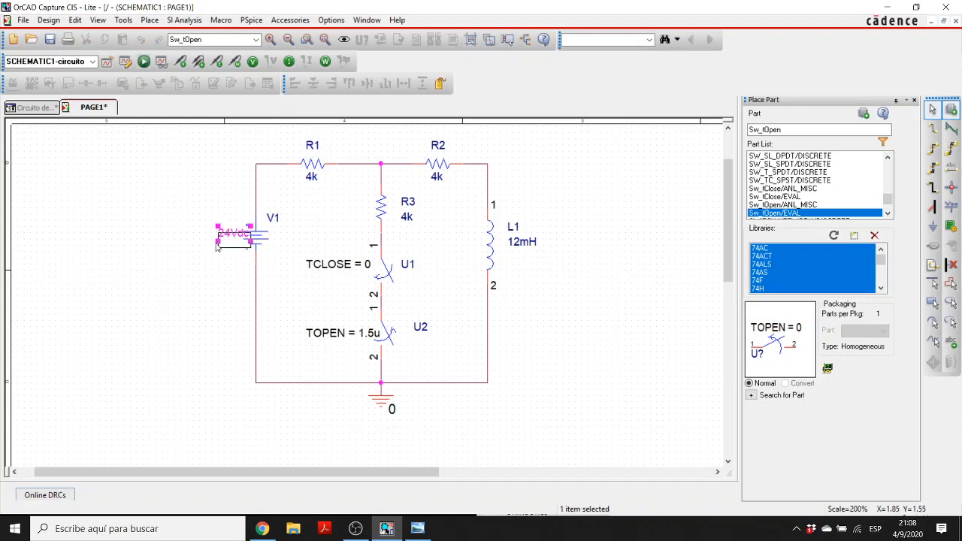
{"action": "left_click_drag", "start_coordinate": [216, 247], "coordinate": [209, 251]}
{"action": "left_click", "coordinate": [211, 293]}
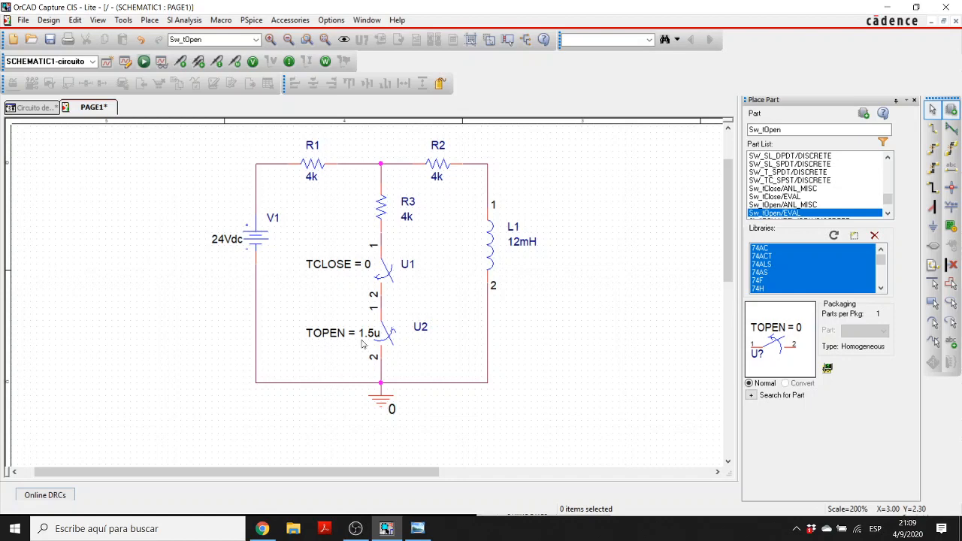
{"action": "left_click", "coordinate": [380, 276]}
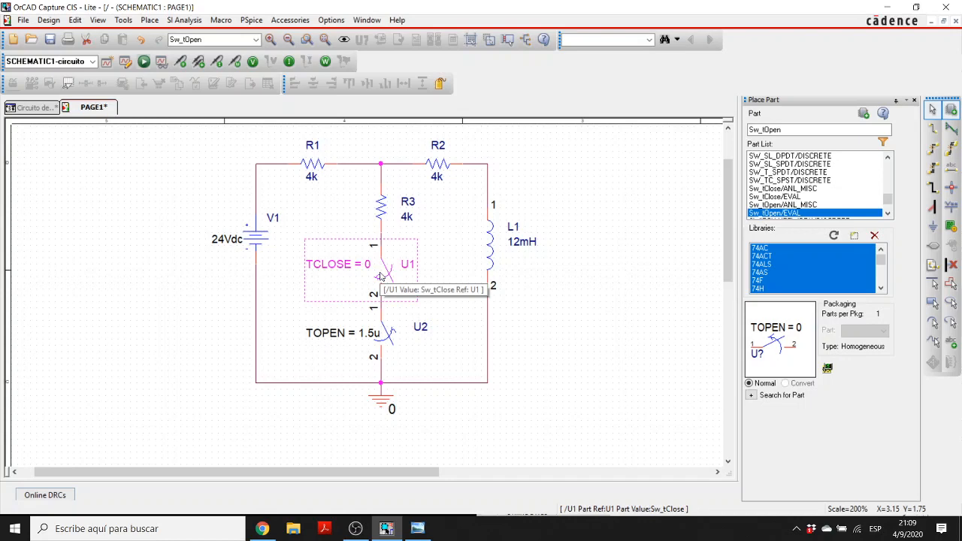
{"action": "left_click", "coordinate": [422, 271]}
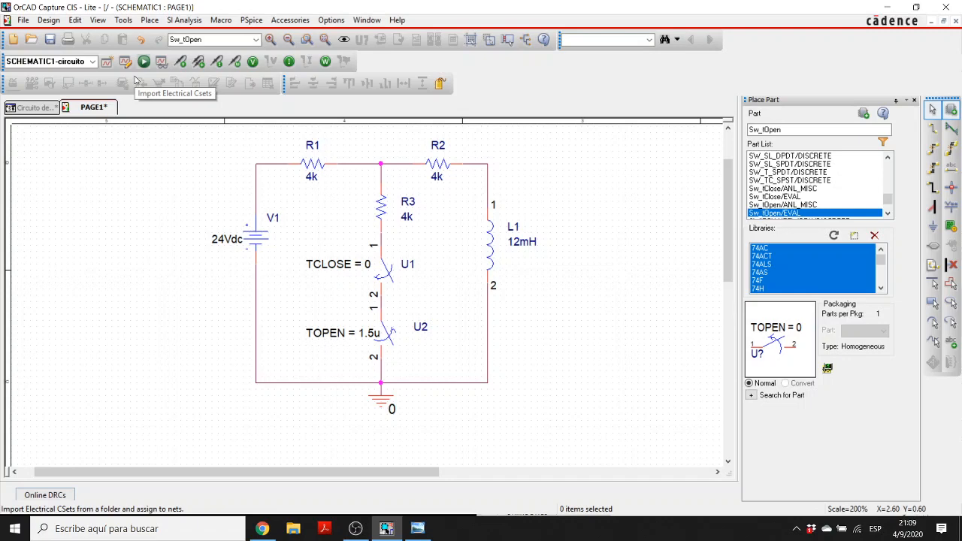
{"action": "left_click", "coordinate": [106, 63]}
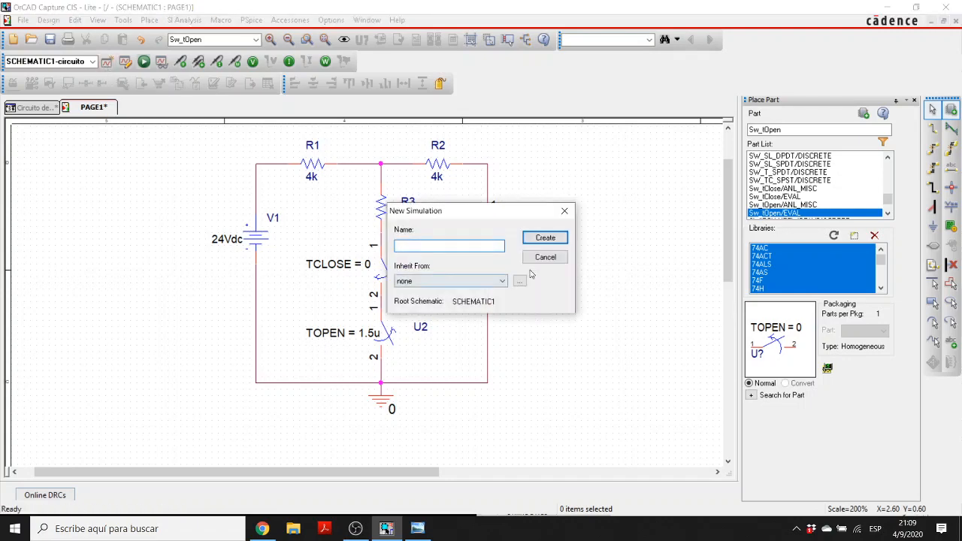
{"action": "left_click", "coordinate": [565, 211]}
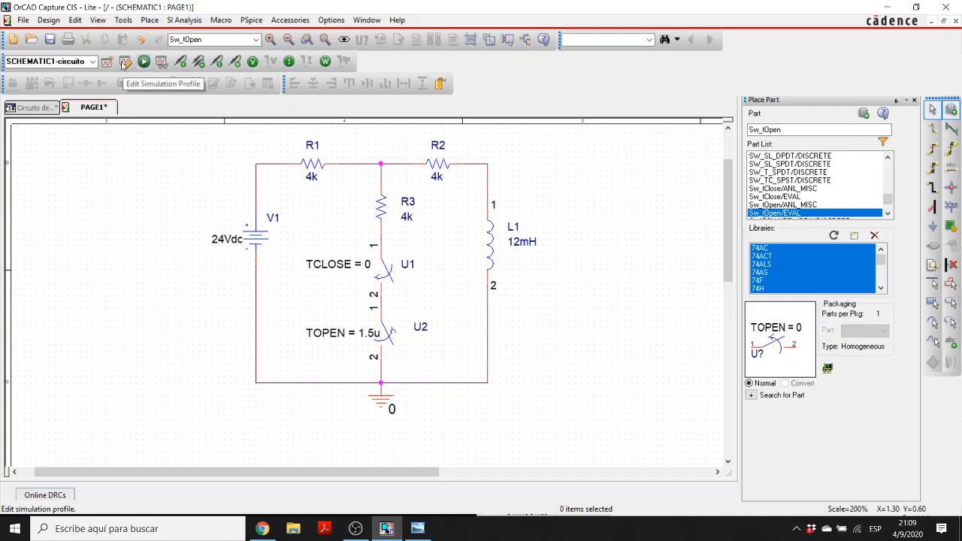
Step: Edit the existing simulation profile and set the transient run time to 10u seconds
{"action": "left_click", "coordinate": [124, 64]}
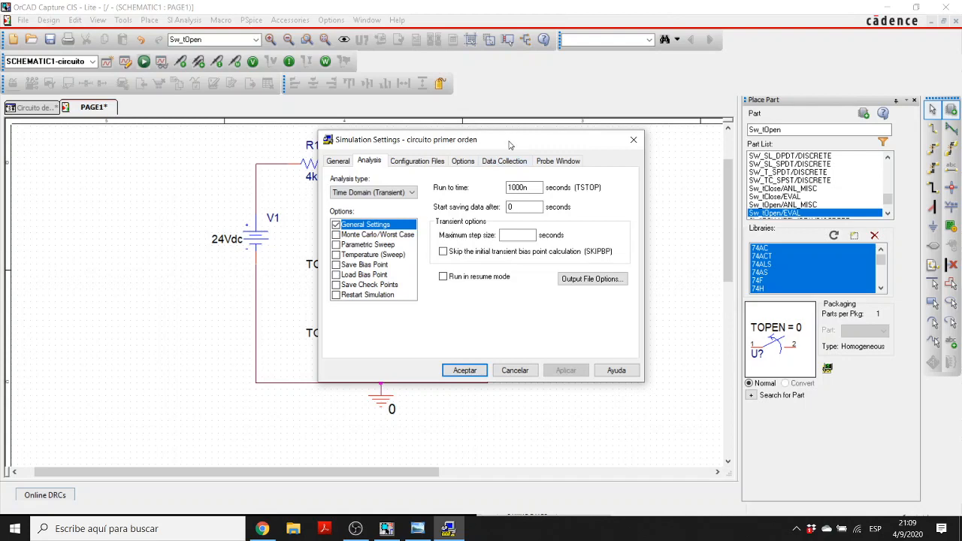
{"action": "left_click_drag", "start_coordinate": [508, 145], "coordinate": [664, 202]}
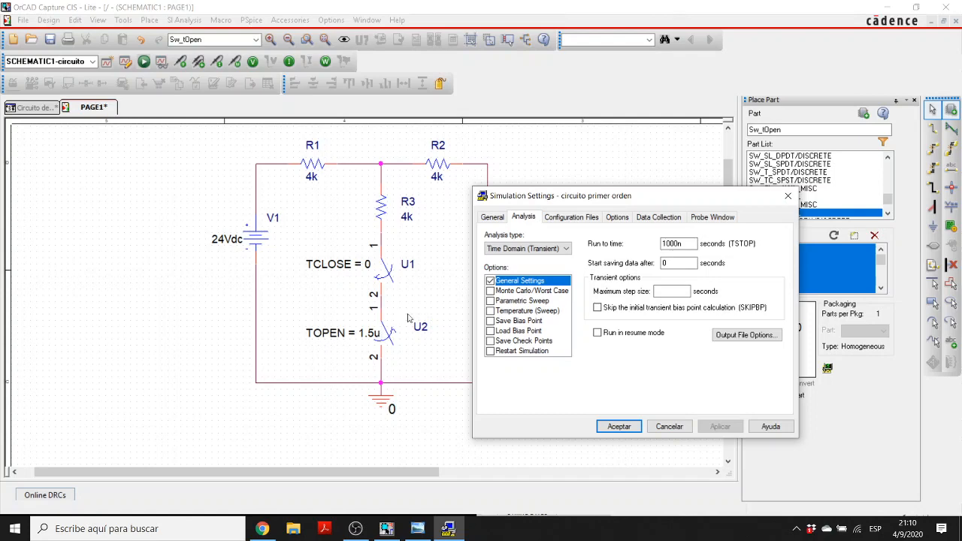
{"action": "double_click", "coordinate": [662, 245]}
{"action": "type", "text": "10u"}
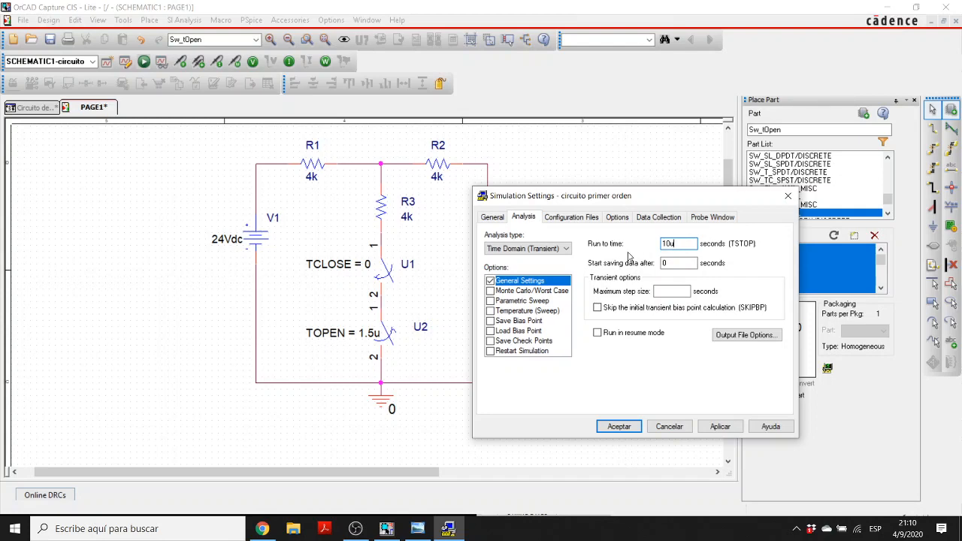
Step: Set the maximum step size to 10n seconds, keep Time Domain (Transient) with General Settings, and apply and accept the profile
{"action": "left_click", "coordinate": [669, 292]}
{"action": "type", "text": "0"}
{"action": "type", "text": "0"}
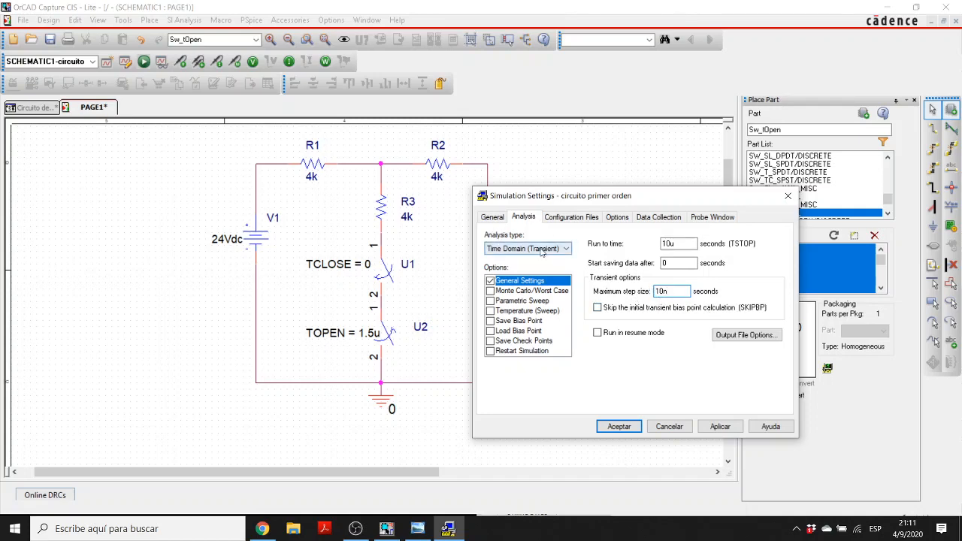
{"action": "left_click", "coordinate": [494, 254]}
{"action": "left_click", "coordinate": [494, 255]}
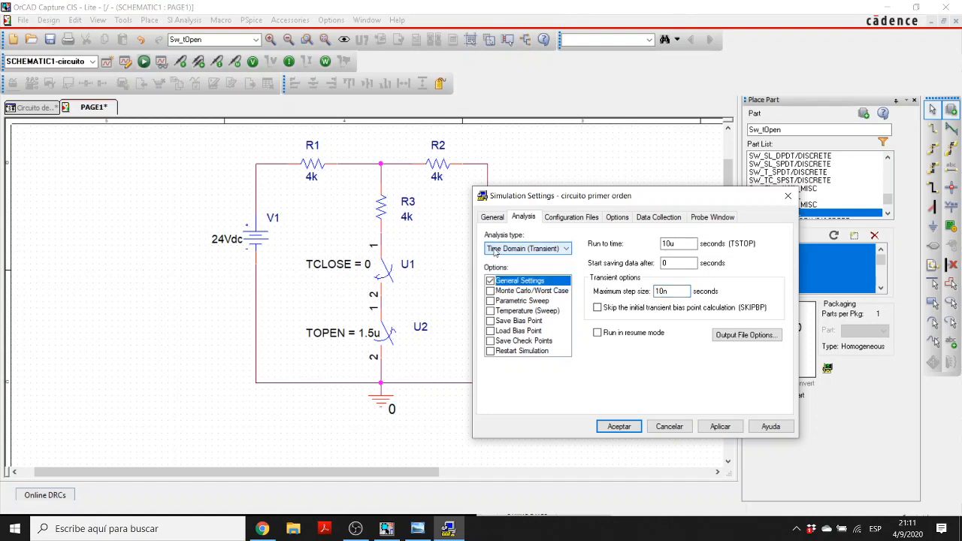
{"action": "left_click", "coordinate": [490, 280]}
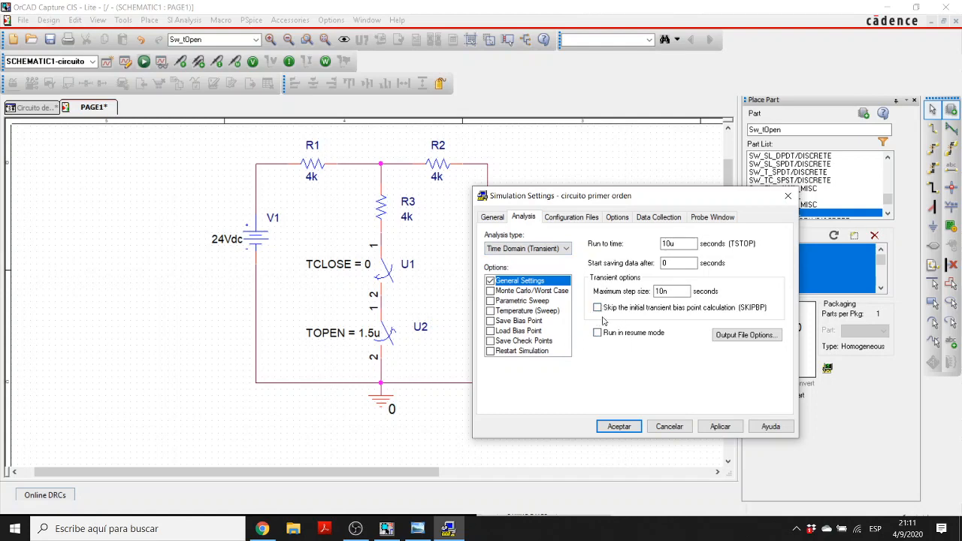
{"action": "left_click", "coordinate": [726, 427]}
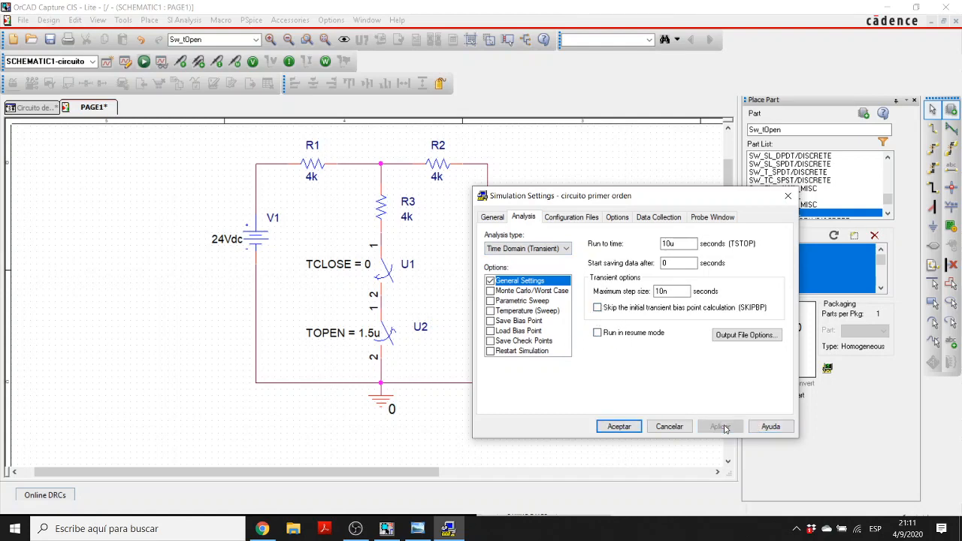
{"action": "left_click", "coordinate": [619, 426]}
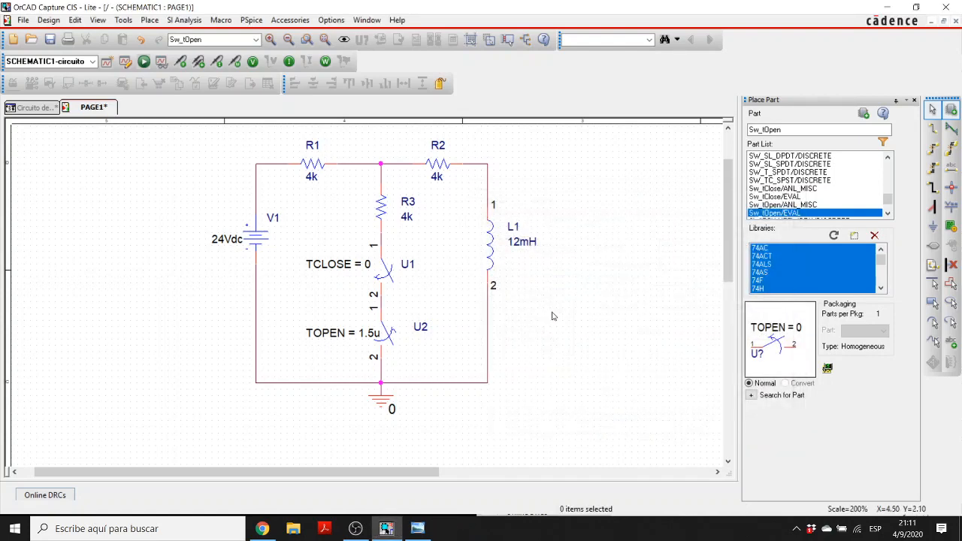
Step: Place a current marker on pin 1 of inductor L1
{"action": "left_click", "coordinate": [219, 62]}
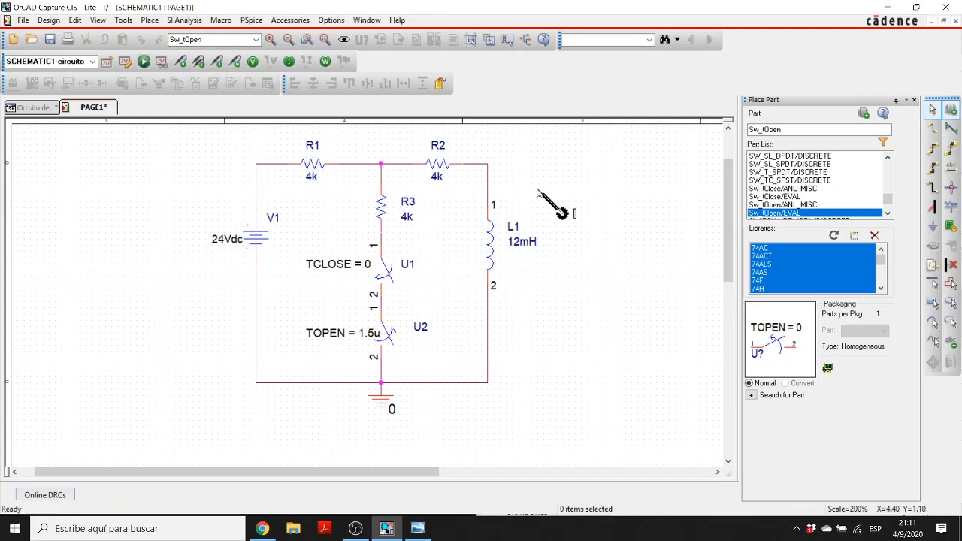
{"action": "left_click", "coordinate": [488, 212]}
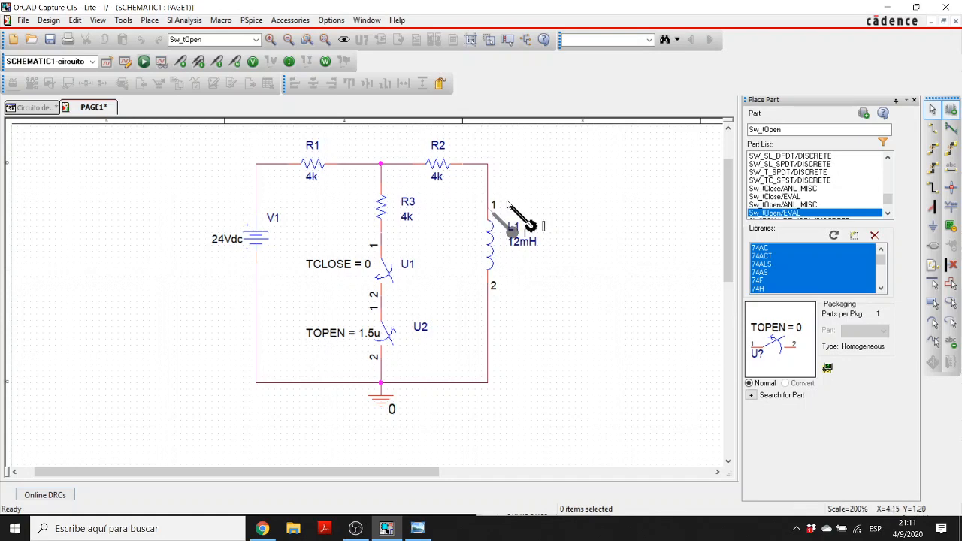
{"action": "key", "text": "Escape"}
Step: Move inductor L1's 12mH value and reference labels to the left of its symbol, clear of the current marker
{"action": "left_click", "coordinate": [511, 242]}
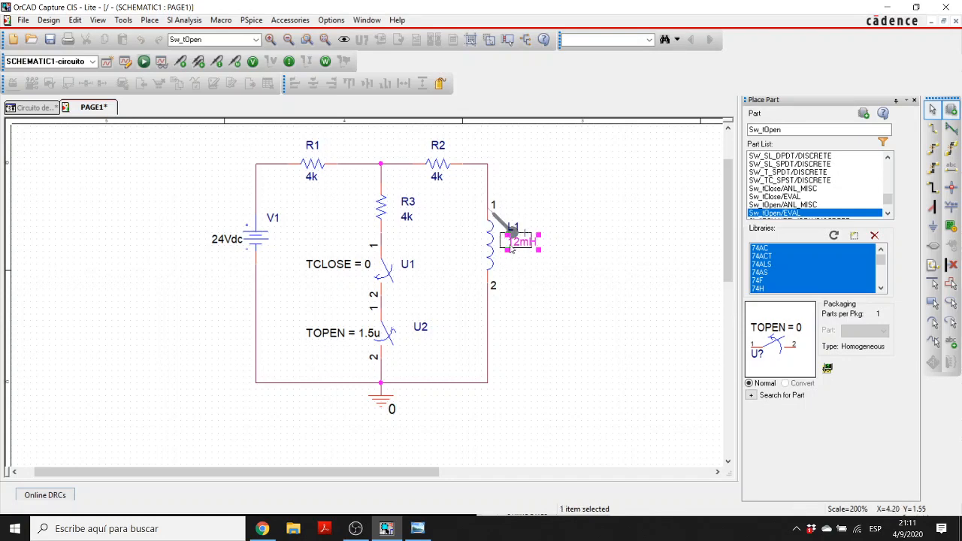
{"action": "left_click_drag", "start_coordinate": [510, 246], "coordinate": [448, 256]}
{"action": "left_click", "coordinate": [493, 211]}
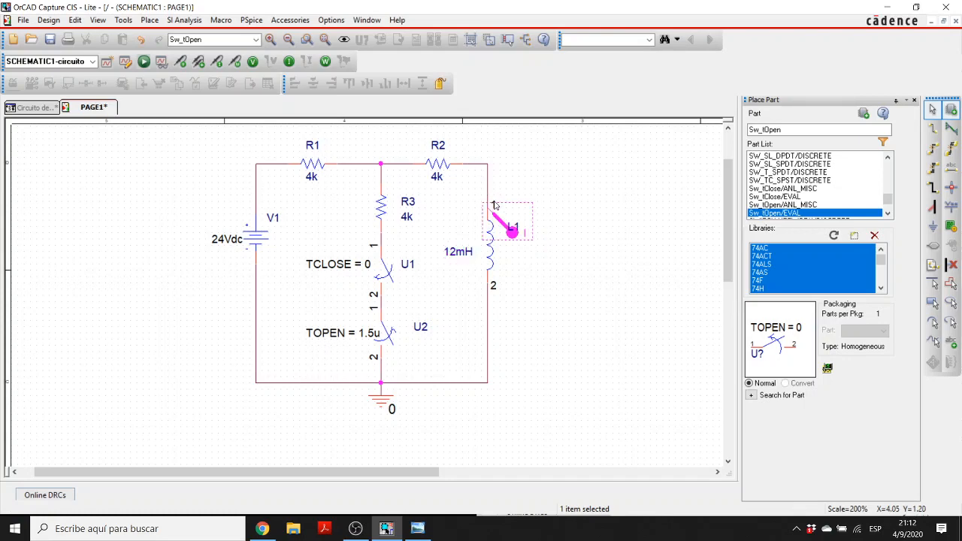
{"action": "left_click", "coordinate": [494, 204]}
{"action": "left_click", "coordinate": [494, 205]}
{"action": "left_click", "coordinate": [494, 205]}
{"action": "left_click", "coordinate": [514, 228]}
{"action": "left_click_drag", "start_coordinate": [514, 228], "coordinate": [456, 234]}
{"action": "left_click", "coordinate": [581, 264]}
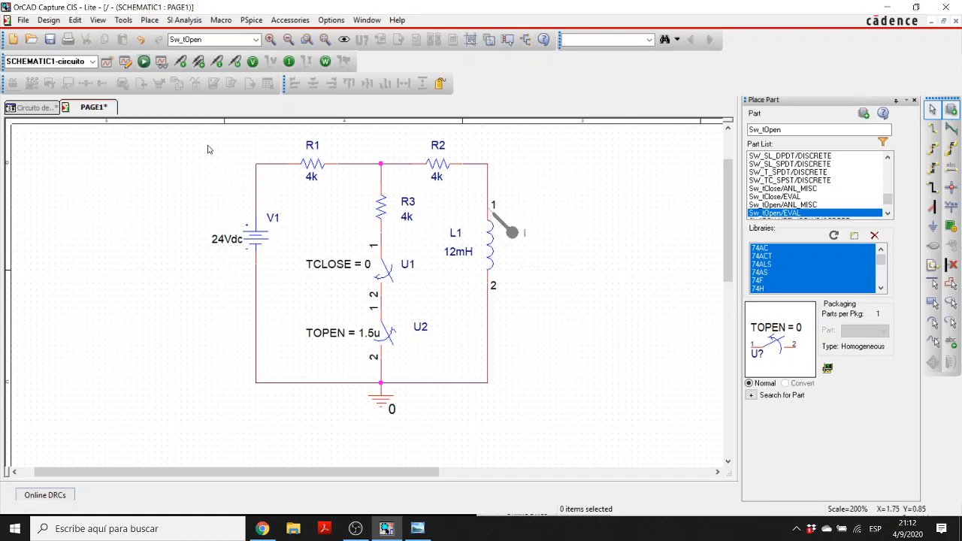
Step: Run the transient simulation, view the L1 current plot in PSpice, and close the plot window
{"action": "left_click", "coordinate": [147, 66]}
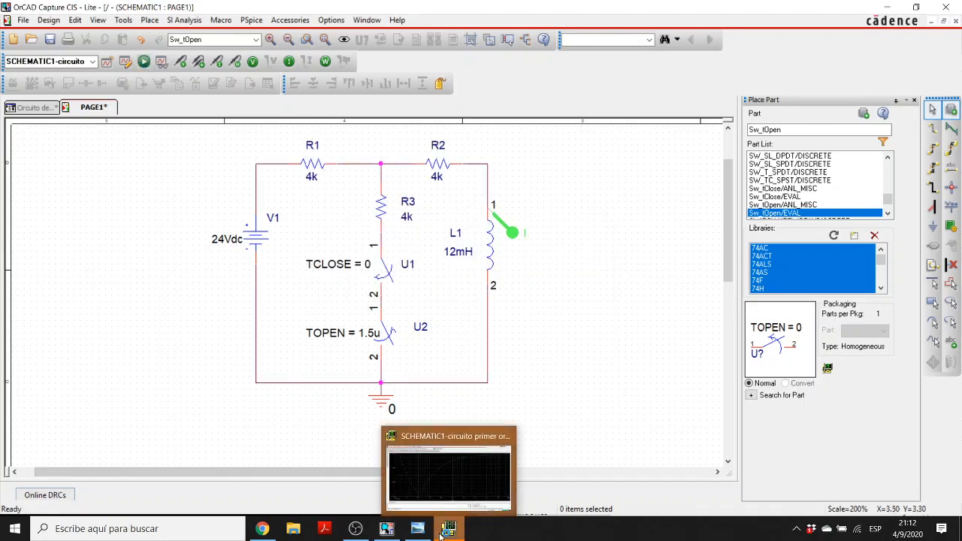
{"action": "left_click", "coordinate": [444, 530]}
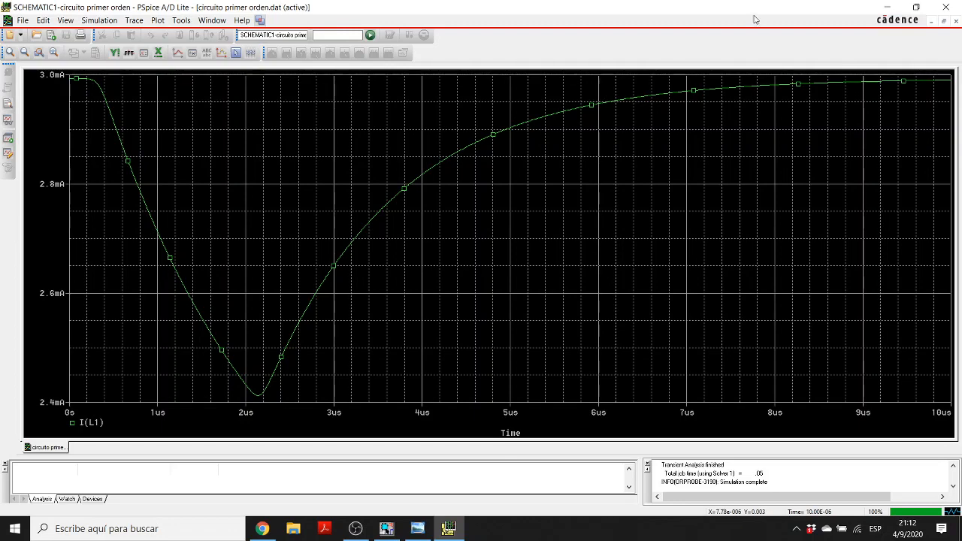
{"action": "left_click", "coordinate": [945, 6]}
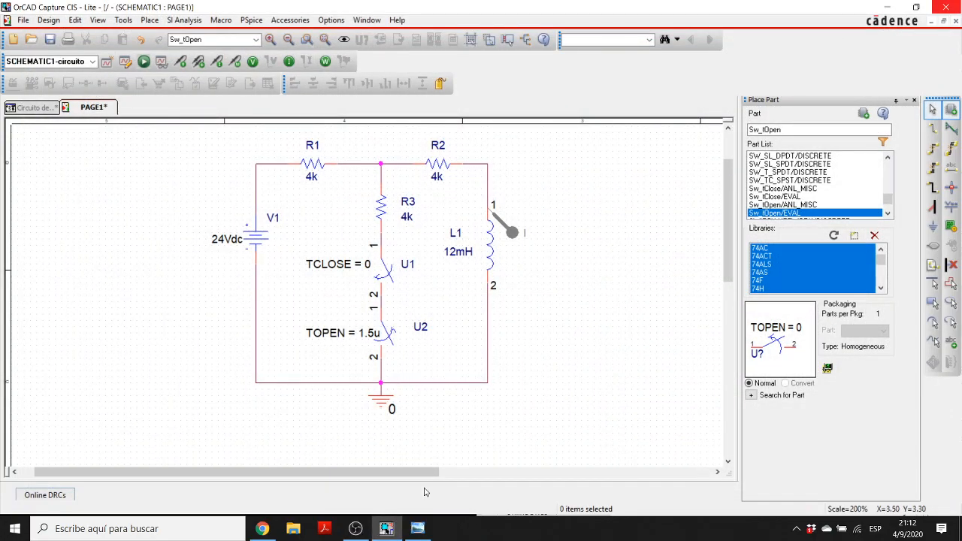
Step: Check the photo viewer, switch to File Explorer, and open the Classroom folder in the institutional Google Drive
{"action": "left_click", "coordinate": [417, 528]}
{"action": "key", "text": "Right"}
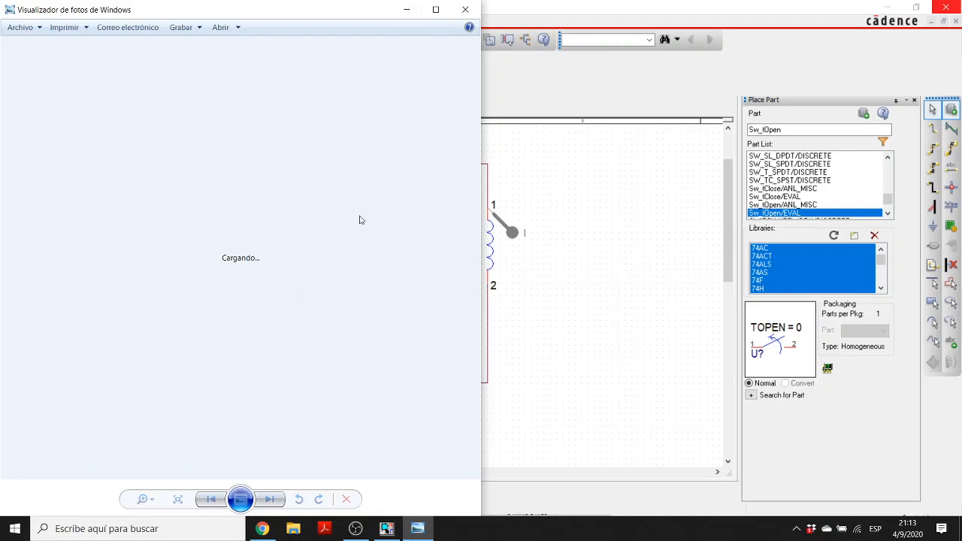
{"action": "left_click", "coordinate": [291, 530]}
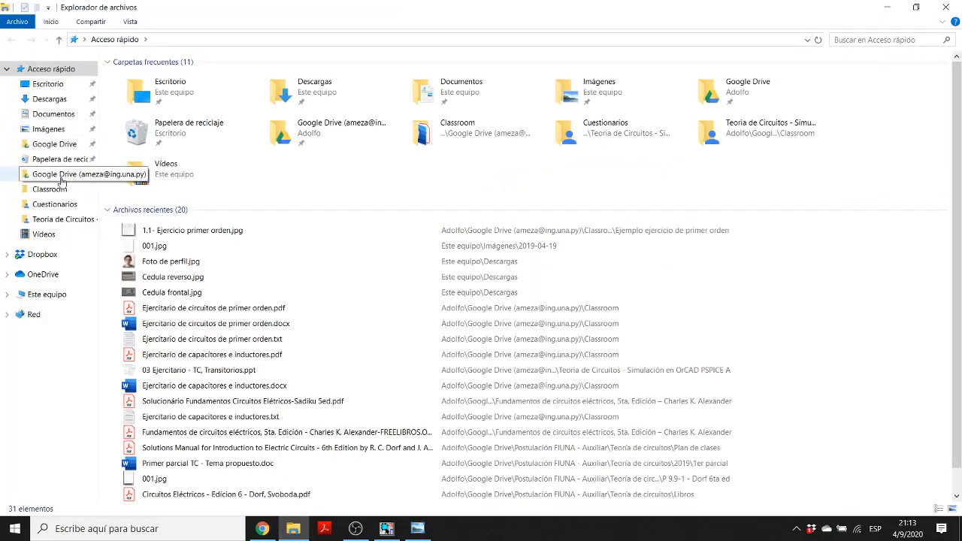
{"action": "left_click", "coordinate": [62, 179]}
{"action": "left_click", "coordinate": [171, 94]}
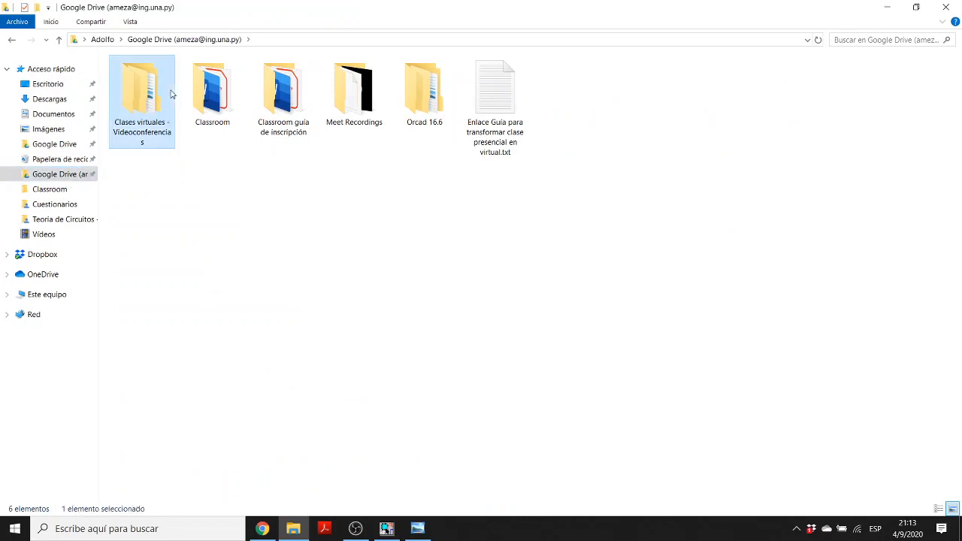
{"action": "key", "text": "Right"}
{"action": "key", "text": "Left"}
{"action": "key", "text": "Right"}
{"action": "key", "text": "Right"}
{"action": "key", "text": "Left"}
{"action": "key", "text": "Left"}
{"action": "key", "text": "Right"}
{"action": "key", "text": "Return"}
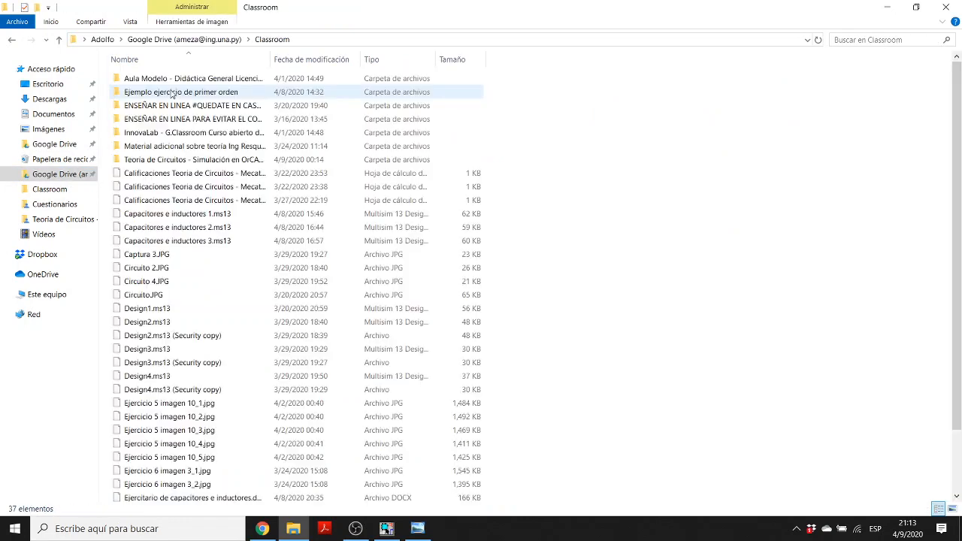
Step: Open the "Ejemplo ejercicio de primer orden" folder inside Classroom
{"action": "key", "text": "Down"}
{"action": "key", "text": "Down"}
{"action": "key", "text": "Down"}
{"action": "key", "text": "Down"}
{"action": "key", "text": "Down"}
{"action": "key", "text": "Down"}
{"action": "key", "text": "Down"}
{"action": "key", "text": "Down"}
{"action": "key", "text": "Down"}
{"action": "key", "text": "Down"}
{"action": "key", "text": "Down"}
{"action": "key", "text": "Down"}
{"action": "key", "text": "Down"}
{"action": "key", "text": "Up"}
{"action": "key", "text": "Up"}
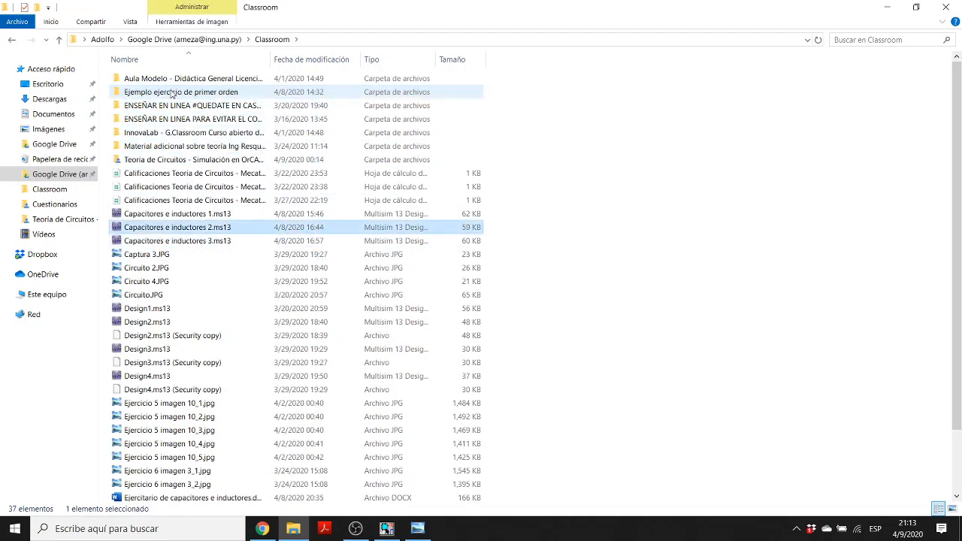
{"action": "key", "text": "Up"}
{"action": "key", "text": "Up"}
{"action": "key", "text": "Up"}
{"action": "key", "text": "Up"}
{"action": "key", "text": "Up"}
{"action": "key", "text": "Up"}
{"action": "key", "text": "Up"}
{"action": "key", "text": "Up"}
{"action": "key", "text": "Up"}
{"action": "key", "text": "Up"}
{"action": "key", "text": "Return"}
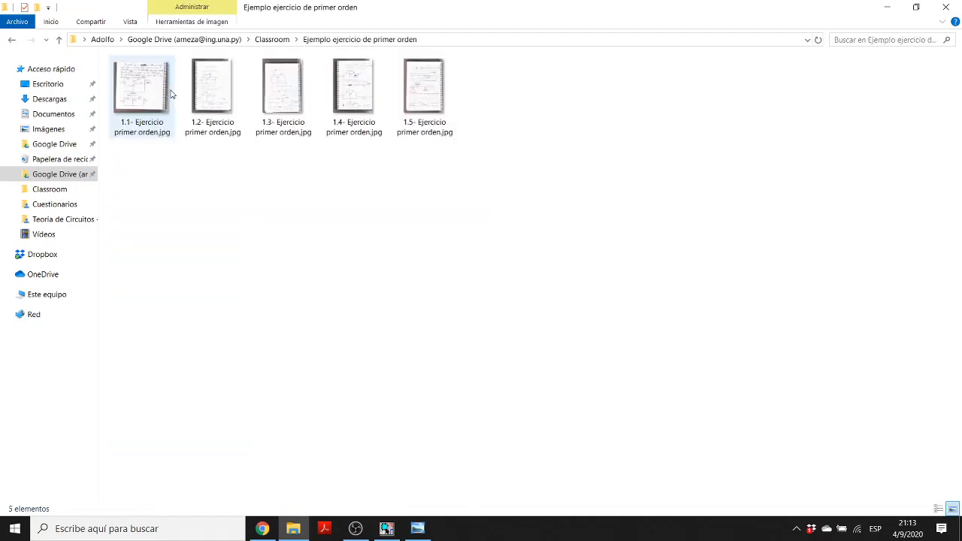
Step: Open "1.5- Ejercicio primer orden.jpg" and examine the hand-drawn i(t) curve and its piecewise expression
{"action": "key", "text": "Right"}
{"action": "key", "text": "Right"}
{"action": "key", "text": "Right"}
{"action": "key", "text": "Right"}
{"action": "key", "text": "Return"}
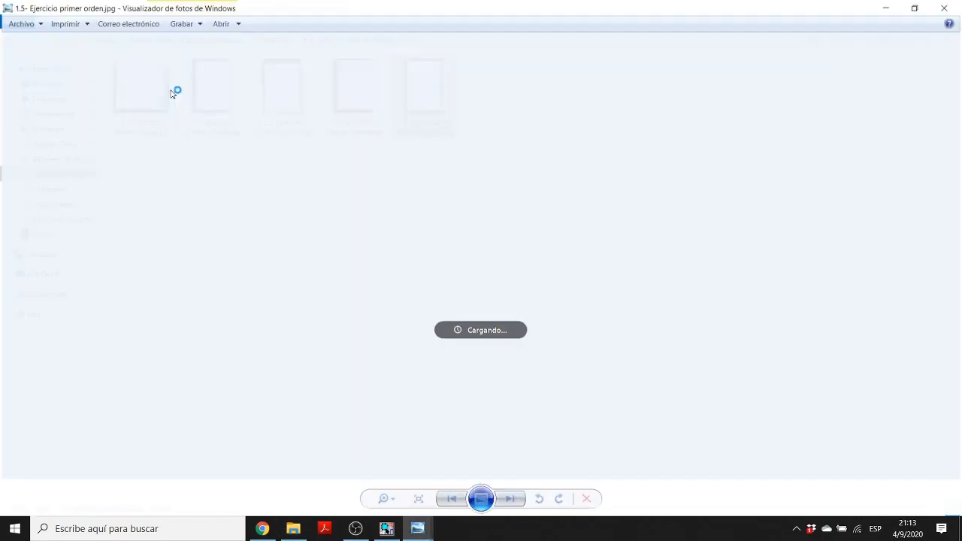
{"action": "scroll", "coordinate": [398, 260], "scroll_direction": "up", "scroll_amount": 2}
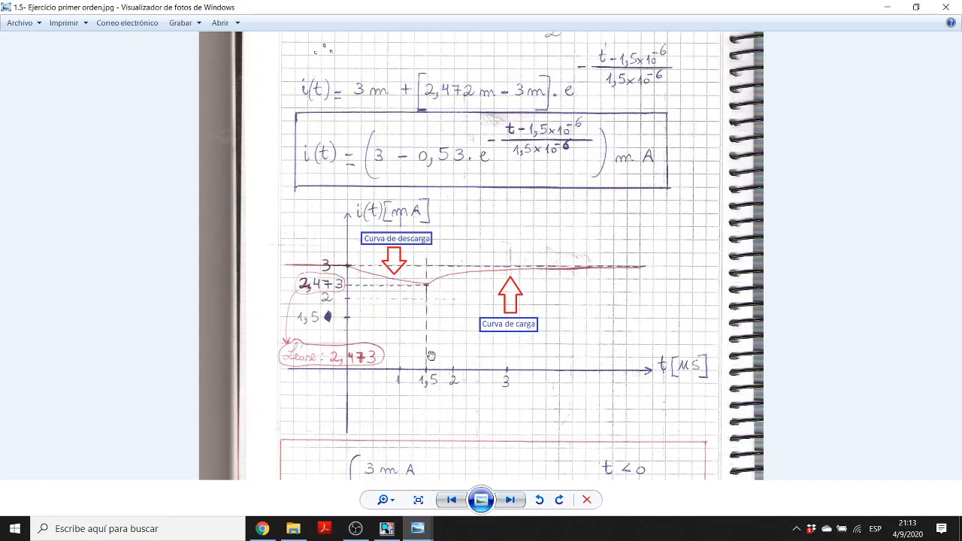
{"action": "left_click_drag", "start_coordinate": [455, 319], "coordinate": [480, 205]}
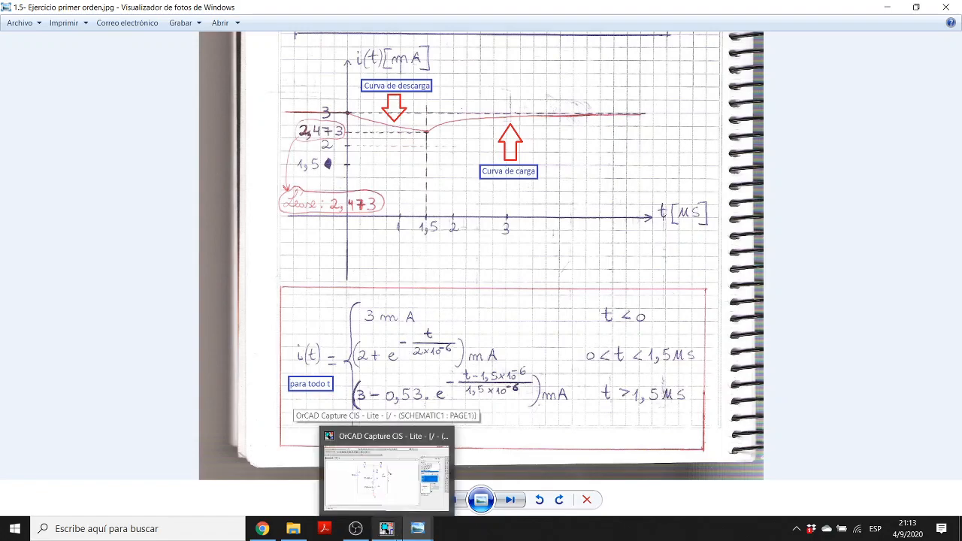
Step: Switch back to OrCAD Capture and open the properties of switch U1, keeping the property names listed vertically
{"action": "left_click", "coordinate": [386, 528]}
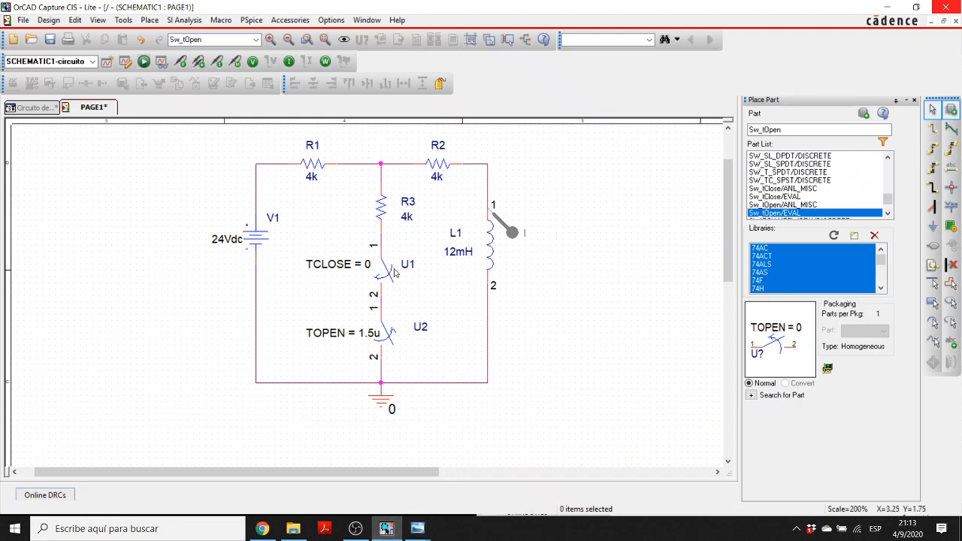
{"action": "left_click", "coordinate": [380, 286]}
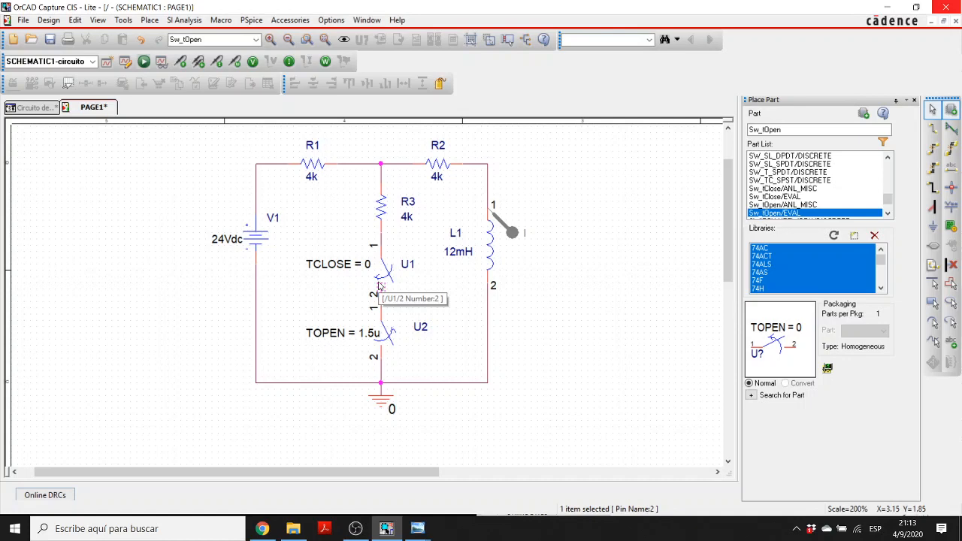
{"action": "left_click", "coordinate": [381, 280]}
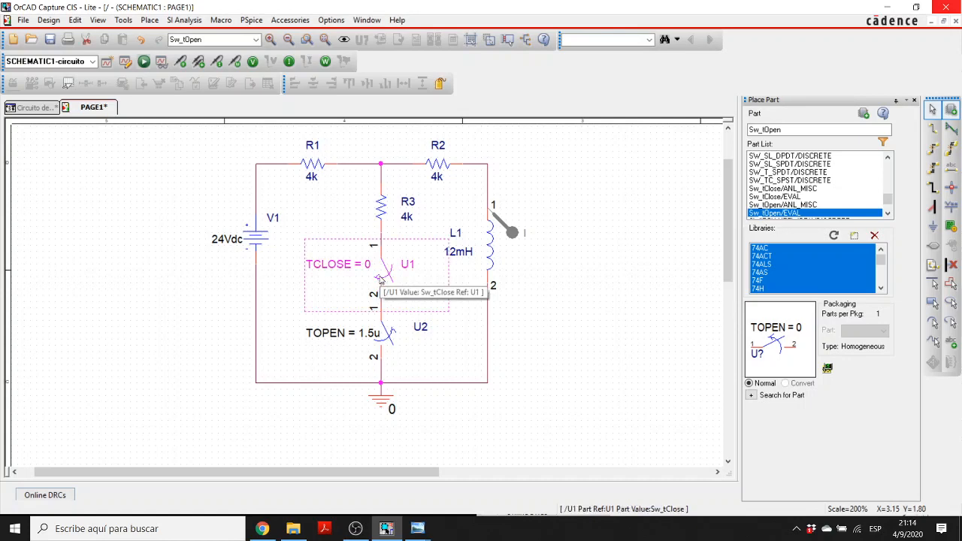
{"action": "double_click", "coordinate": [381, 280]}
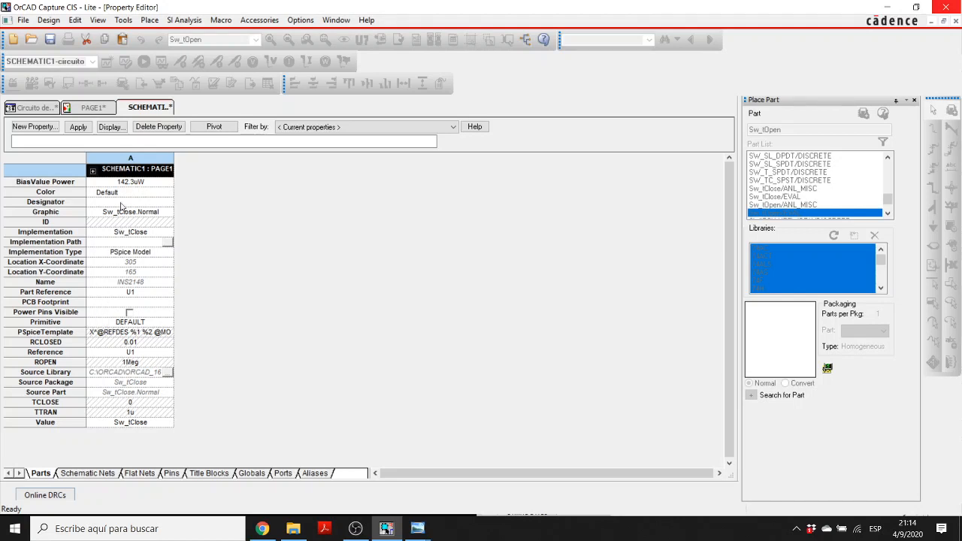
{"action": "left_click", "coordinate": [218, 128]}
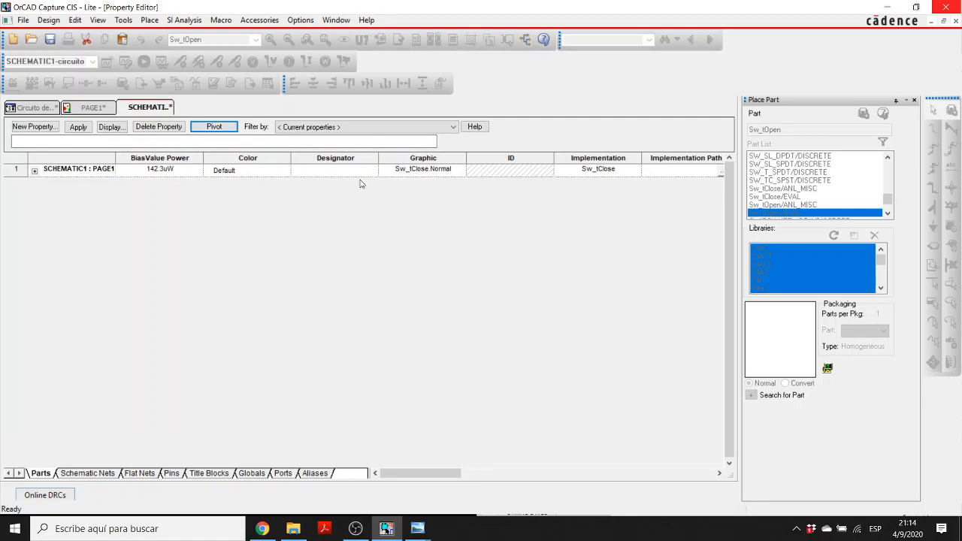
{"action": "left_click", "coordinate": [215, 127]}
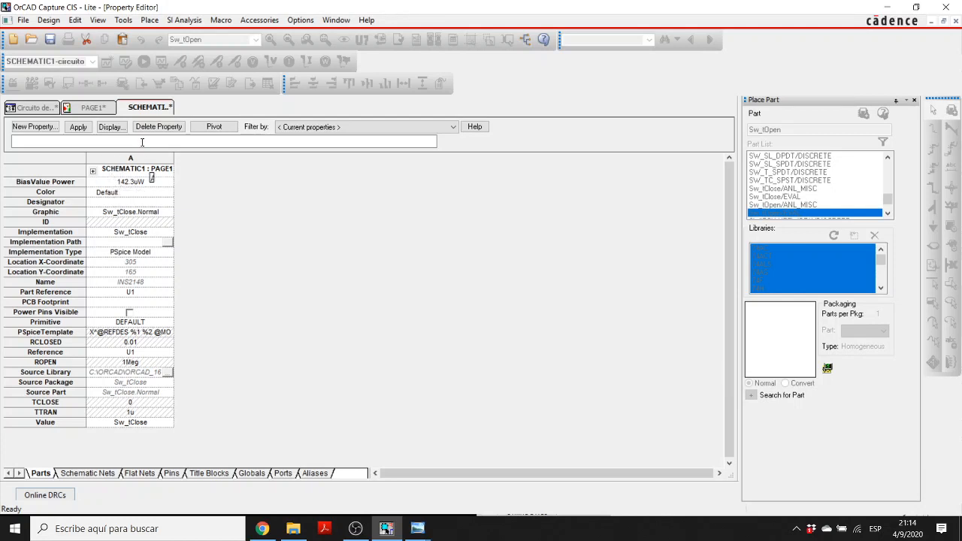
Step: Set switch U1's closed resistance RCLOSED to 0.00001 and its open resistance ROPEN to 100Meg
{"action": "left_click", "coordinate": [111, 345]}
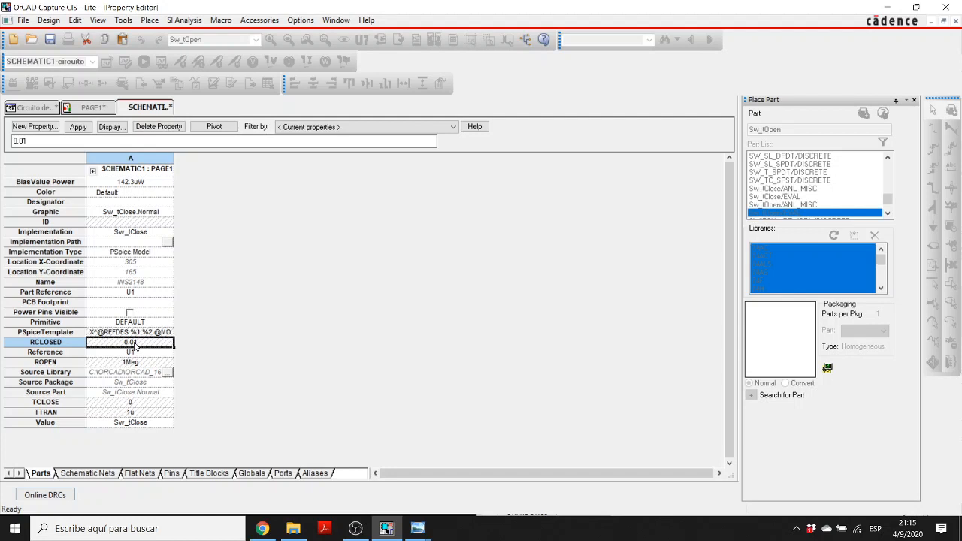
{"action": "left_click", "coordinate": [136, 344]}
{"action": "type", "text": "000"}
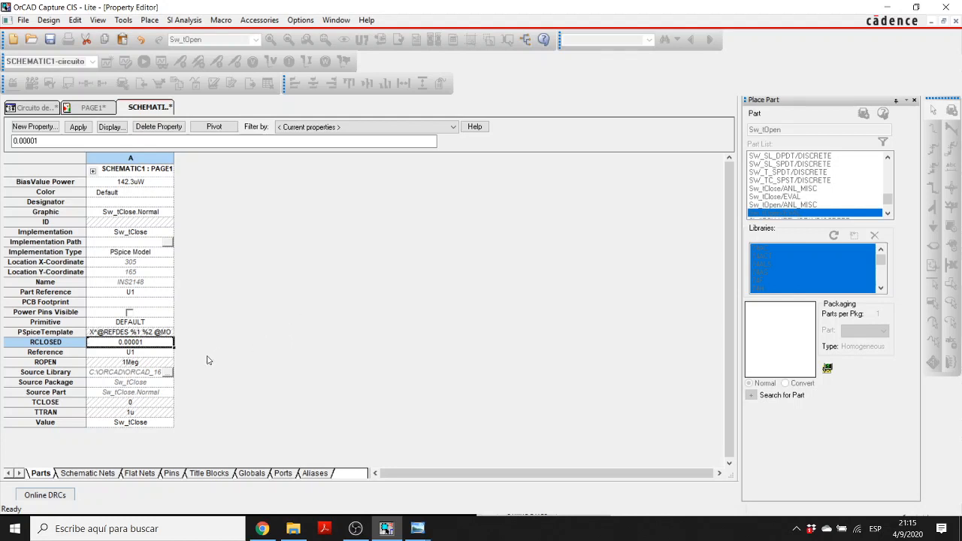
{"action": "left_click", "coordinate": [123, 363]}
{"action": "key", "text": "Return"}
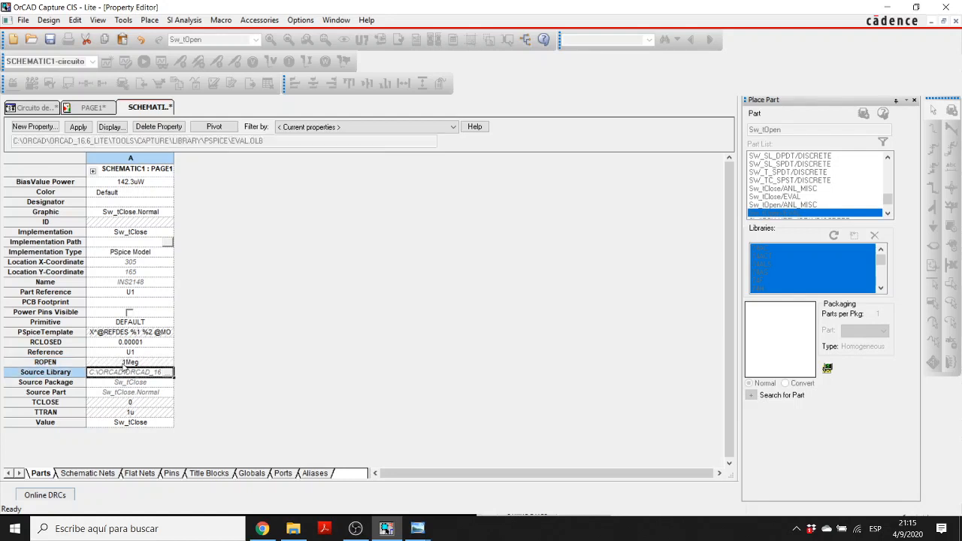
{"action": "left_click", "coordinate": [128, 363]}
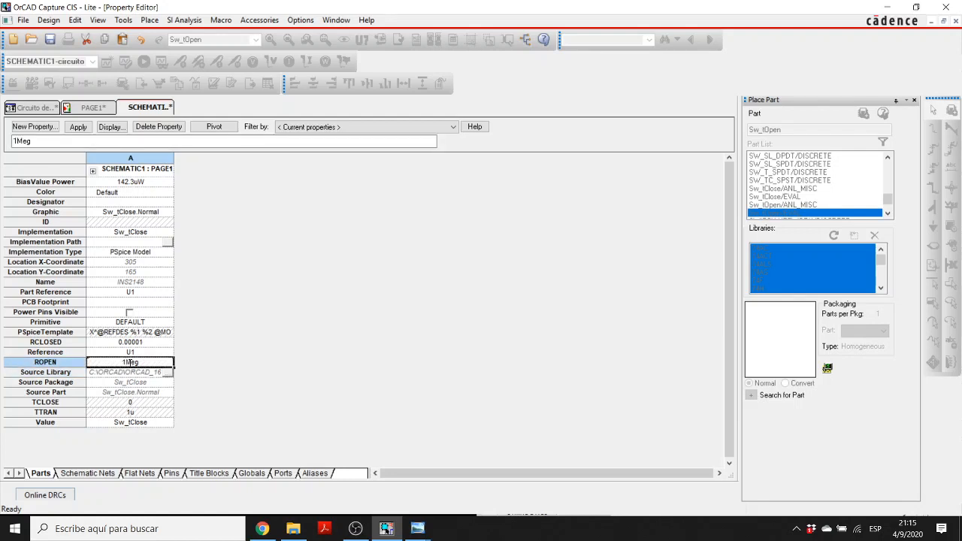
{"action": "type", "text": "00"}
Step: Apply U1's property changes to the design, accepting the clearing of undo information, and return to the schematic page
{"action": "left_click", "coordinate": [126, 413]}
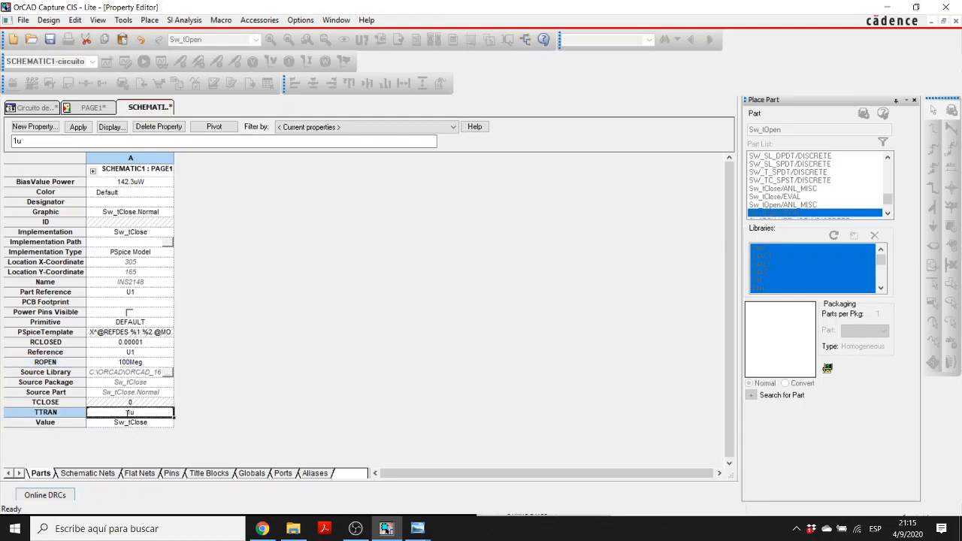
{"action": "left_click", "coordinate": [386, 530]}
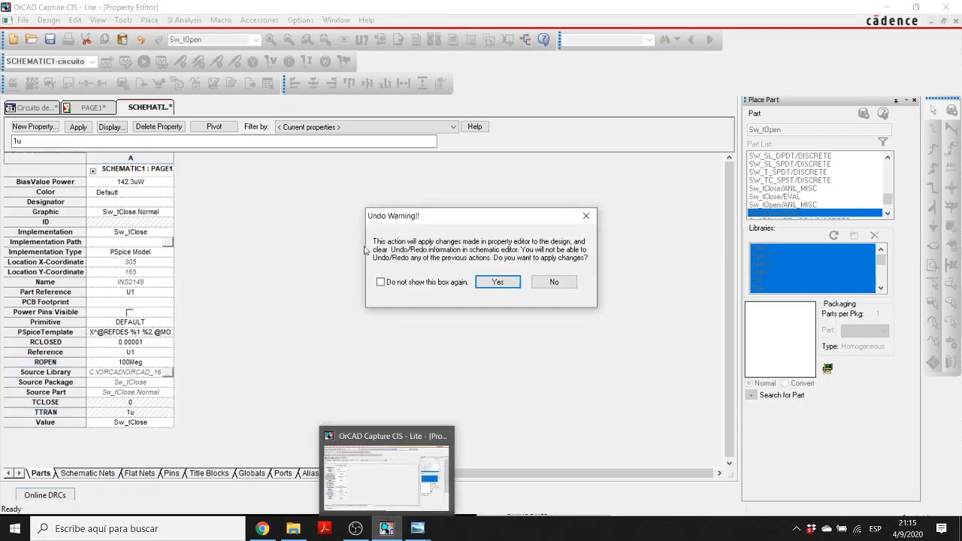
{"action": "left_click", "coordinate": [499, 281]}
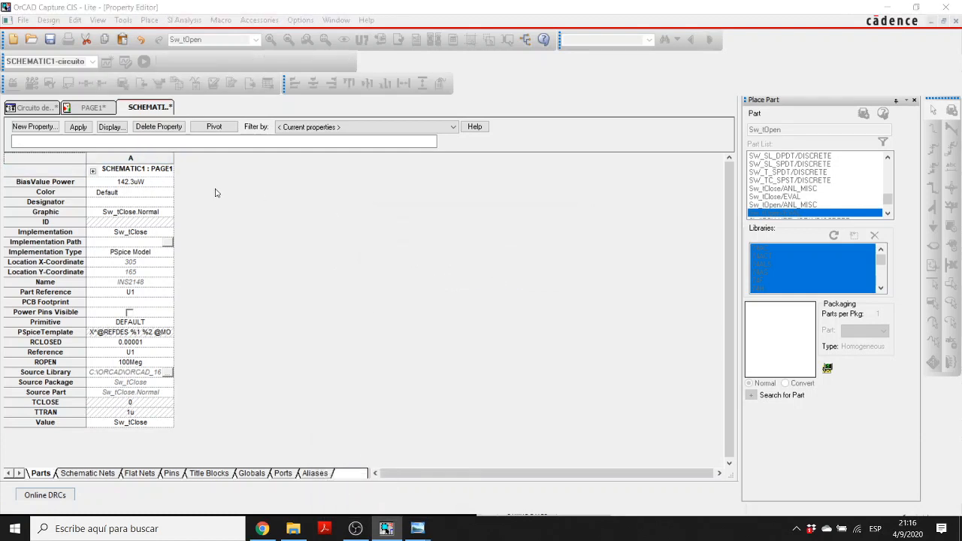
{"action": "left_click", "coordinate": [93, 108]}
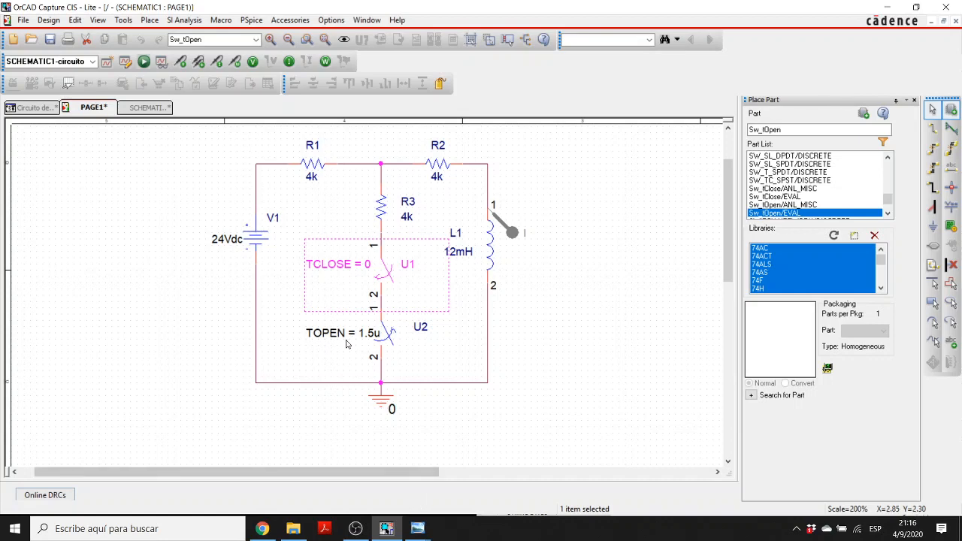
Step: Rerun the transient simulation with U1's new resistances, view the L1 current plot, and return to the schematic
{"action": "left_click", "coordinate": [144, 61]}
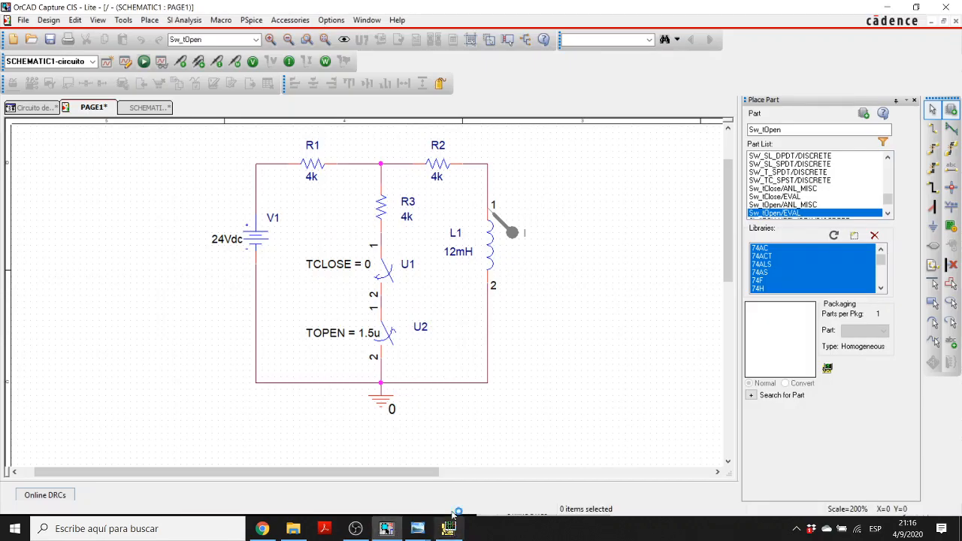
{"action": "left_click", "coordinate": [449, 529]}
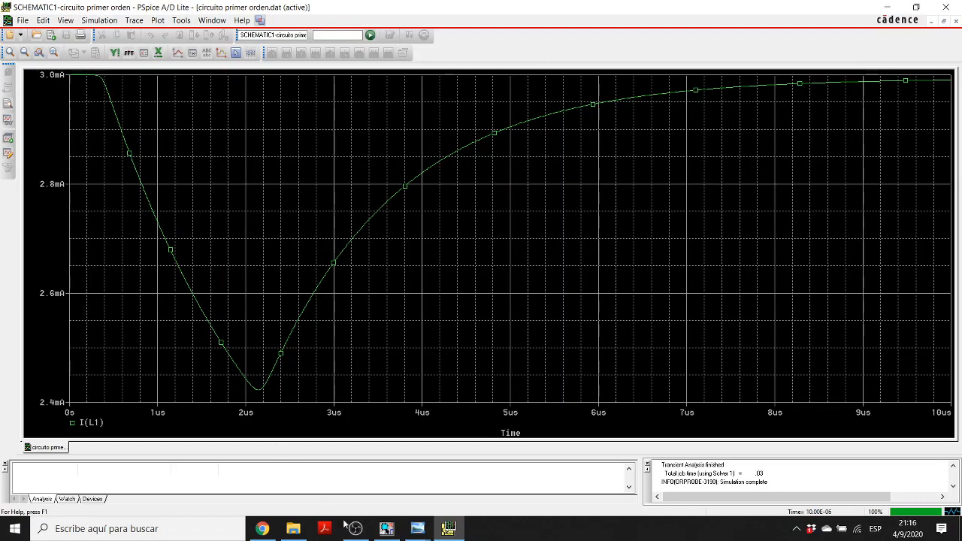
{"action": "left_click", "coordinate": [387, 529]}
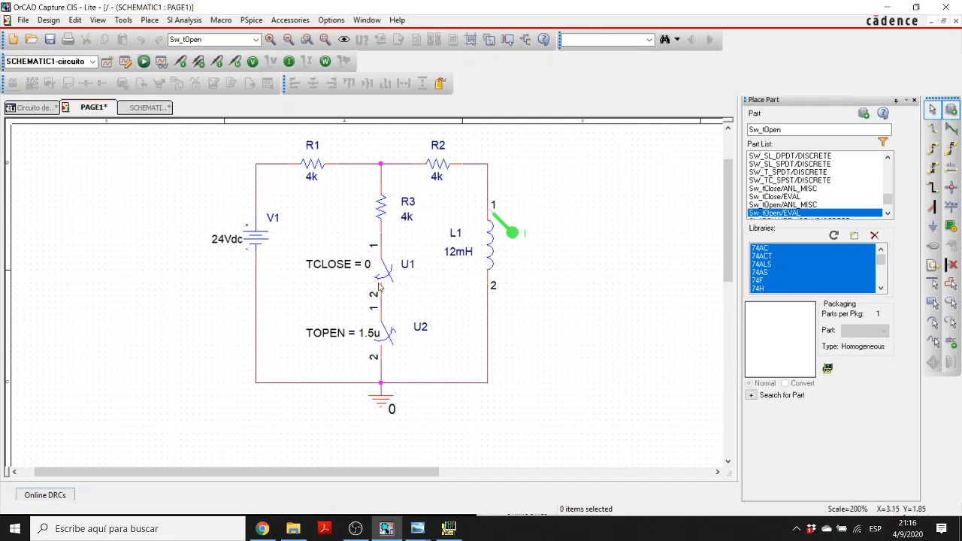
{"action": "double_click", "coordinate": [381, 282]}
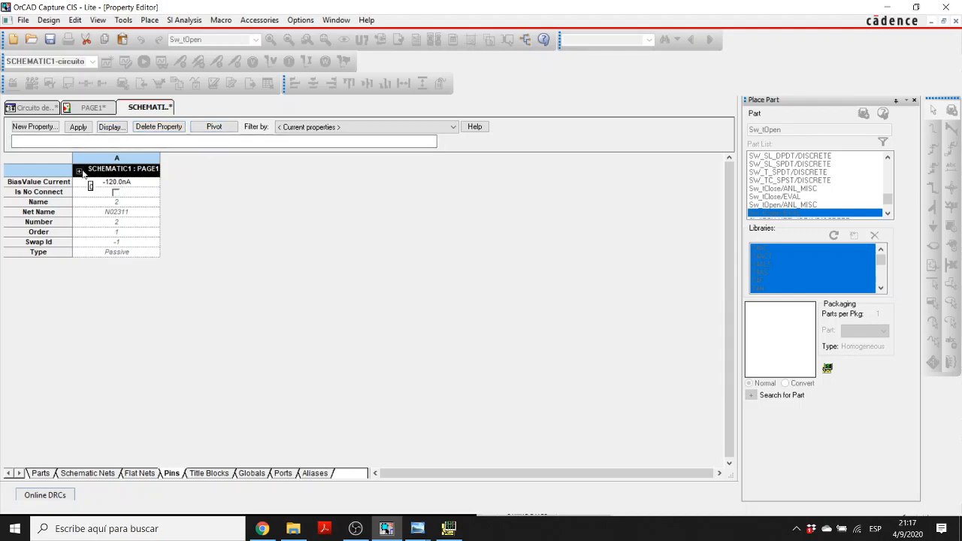
{"action": "left_click", "coordinate": [80, 171]}
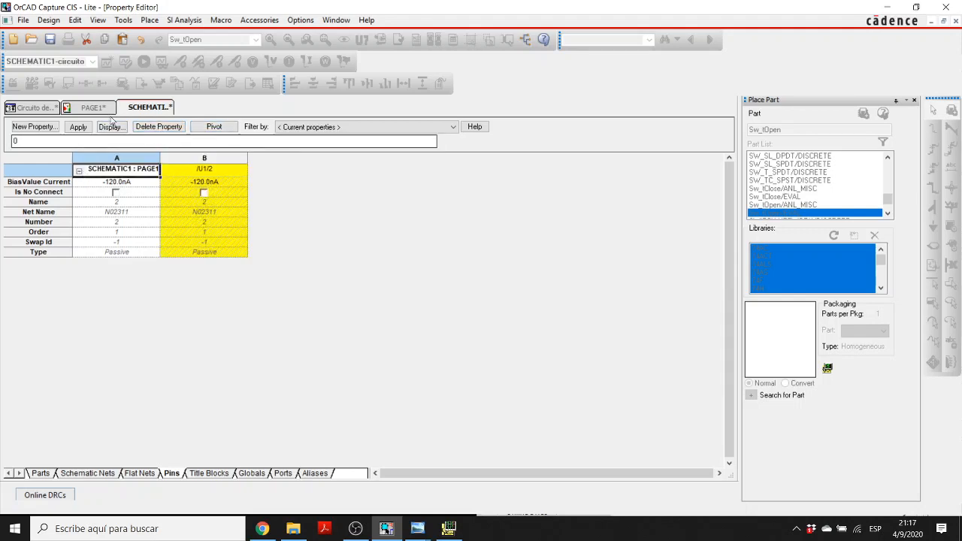
{"action": "left_click", "coordinate": [102, 107]}
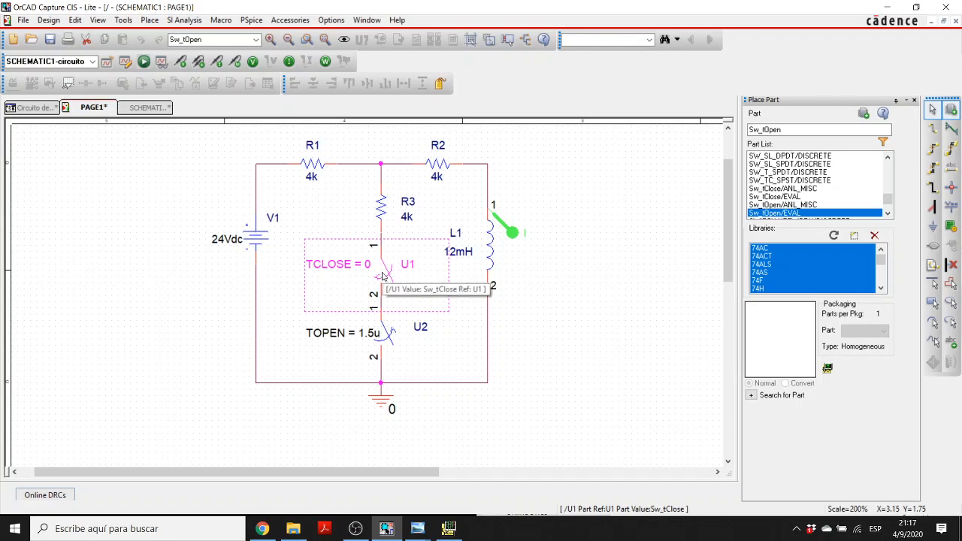
Step: Set switch U1's transition time TTRAN to 10n, apply the change to the design, and return to the schematic page
{"action": "double_click", "coordinate": [381, 276]}
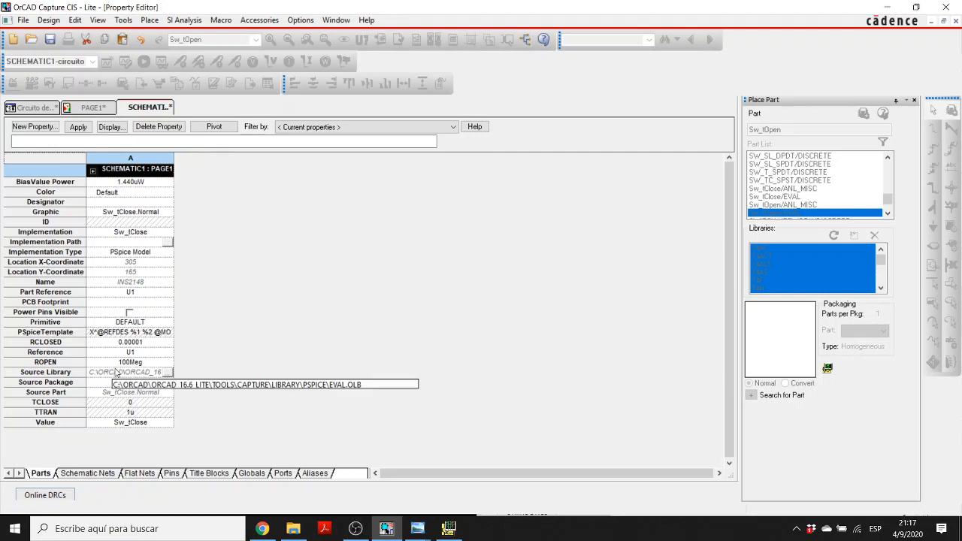
{"action": "left_click", "coordinate": [129, 422]}
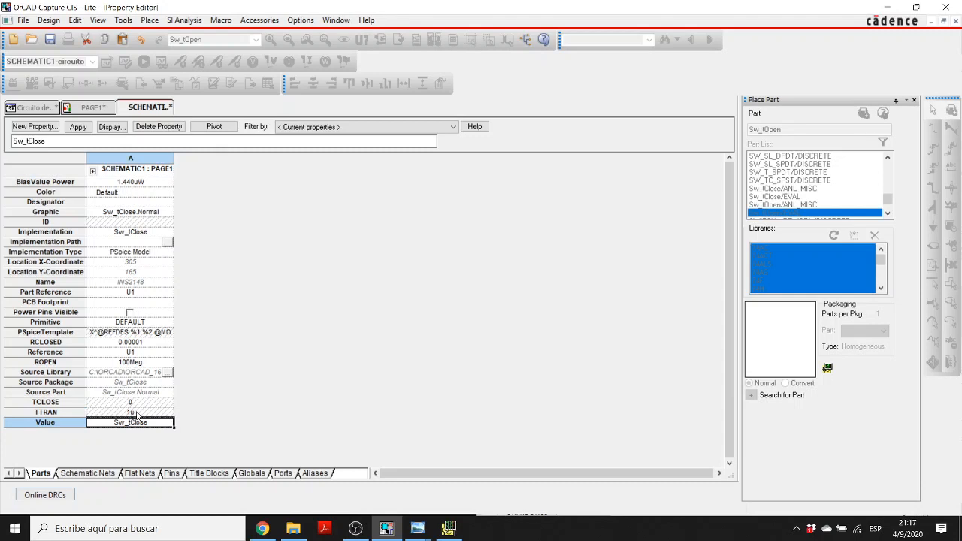
{"action": "left_click", "coordinate": [135, 412]}
{"action": "key", "text": "BackSpace"}
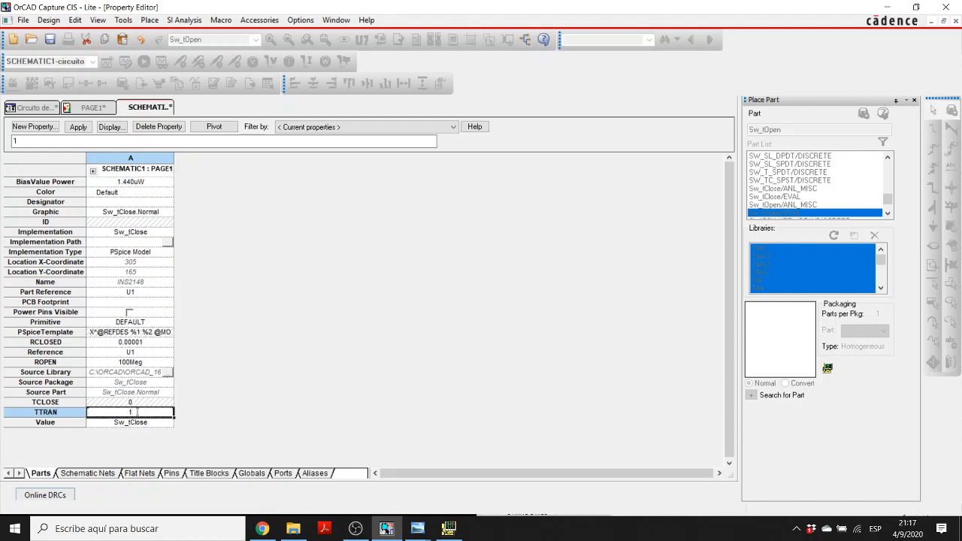
{"action": "type", "text": "0n"}
{"action": "left_click", "coordinate": [78, 127]}
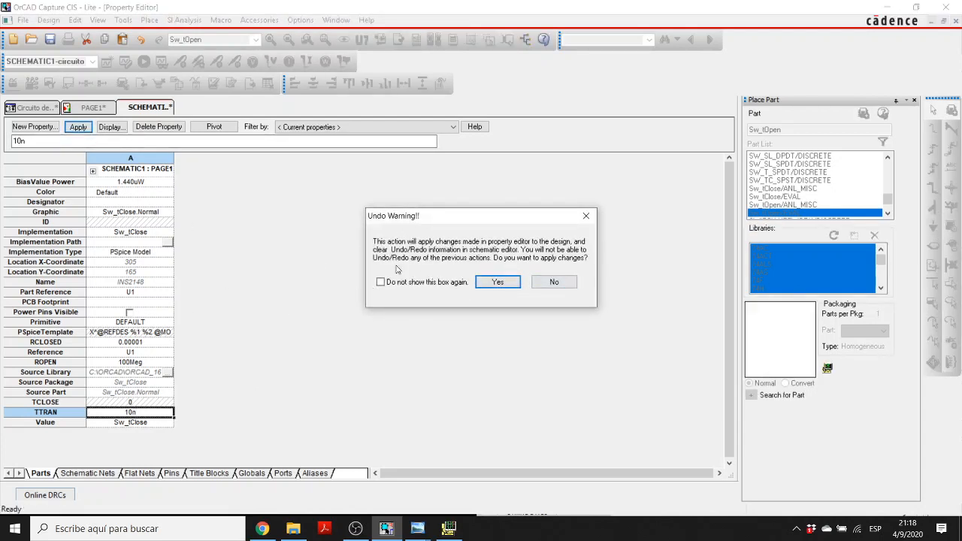
{"action": "left_click", "coordinate": [486, 283]}
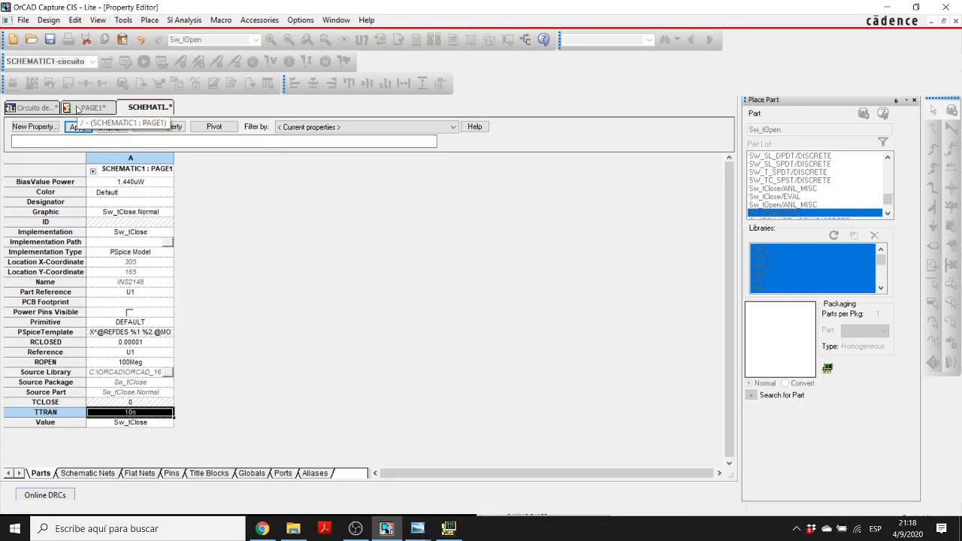
{"action": "left_click", "coordinate": [78, 110]}
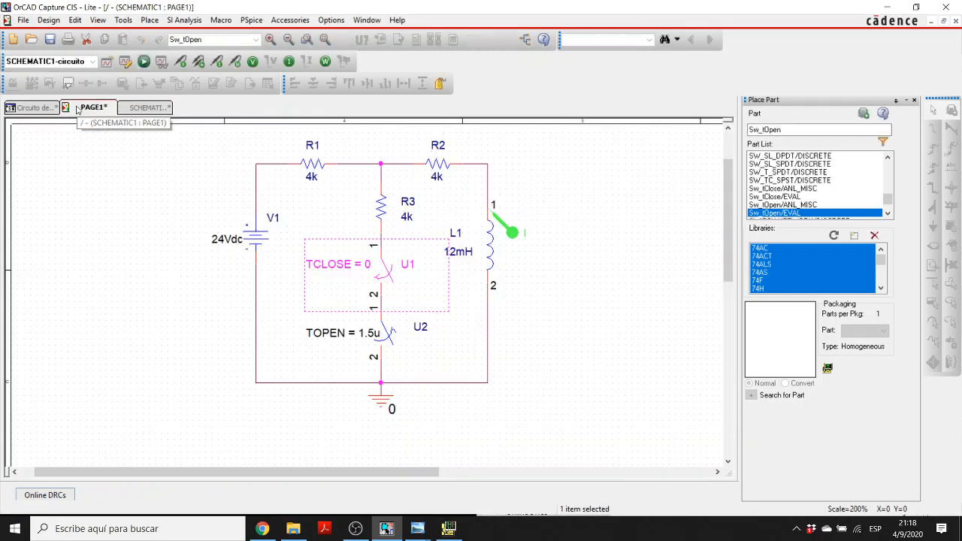
Step: Set switch U2's open resistance ROPEN to 100Meg and its closed resistance RCLOSED to 0.00001
{"action": "left_click", "coordinate": [385, 340]}
{"action": "double_click", "coordinate": [385, 340]}
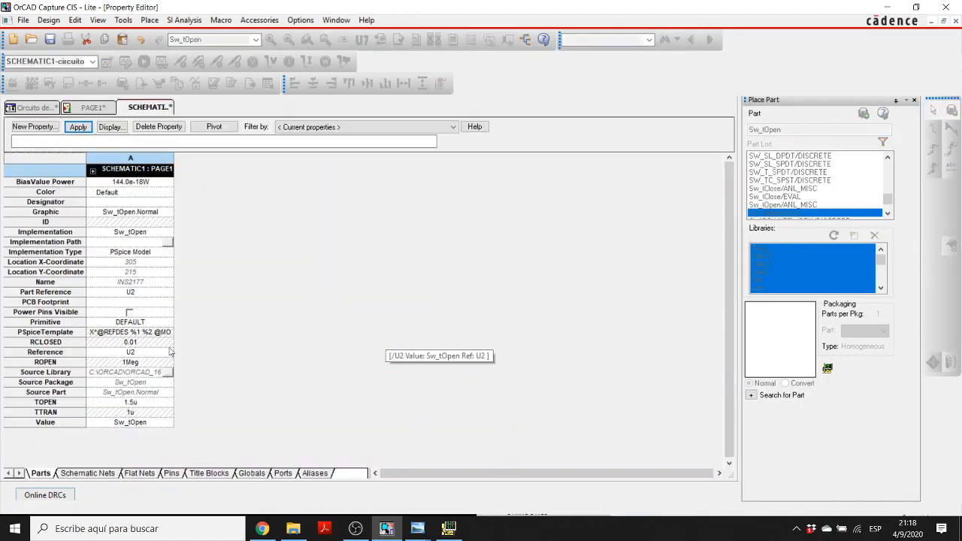
{"action": "left_click", "coordinate": [125, 362]}
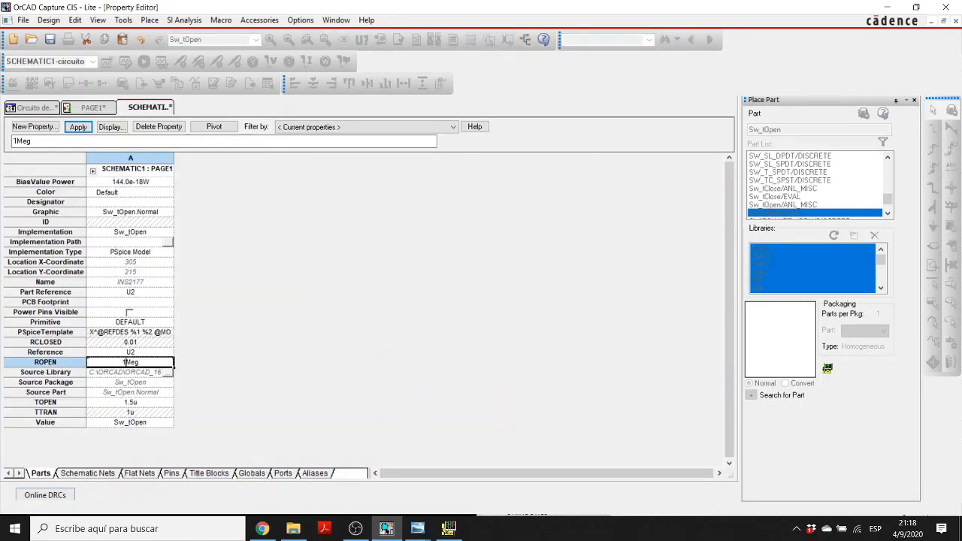
{"action": "type", "text": "00"}
{"action": "left_click", "coordinate": [128, 342]}
{"action": "left_click", "coordinate": [126, 343]}
{"action": "type", "text": "0"}
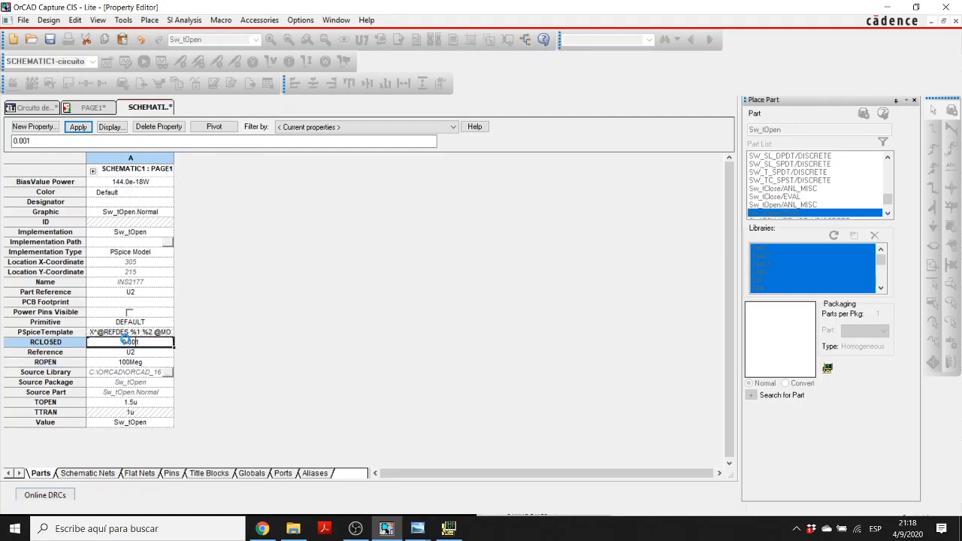
{"action": "type", "text": "00"}
Step: Set U2's transition time TTRAN to 10n, apply its property changes to the design, and return to the schematic page
{"action": "double_click", "coordinate": [140, 413]}
{"action": "key", "text": "BackSpace"}
{"action": "type", "text": "0n"}
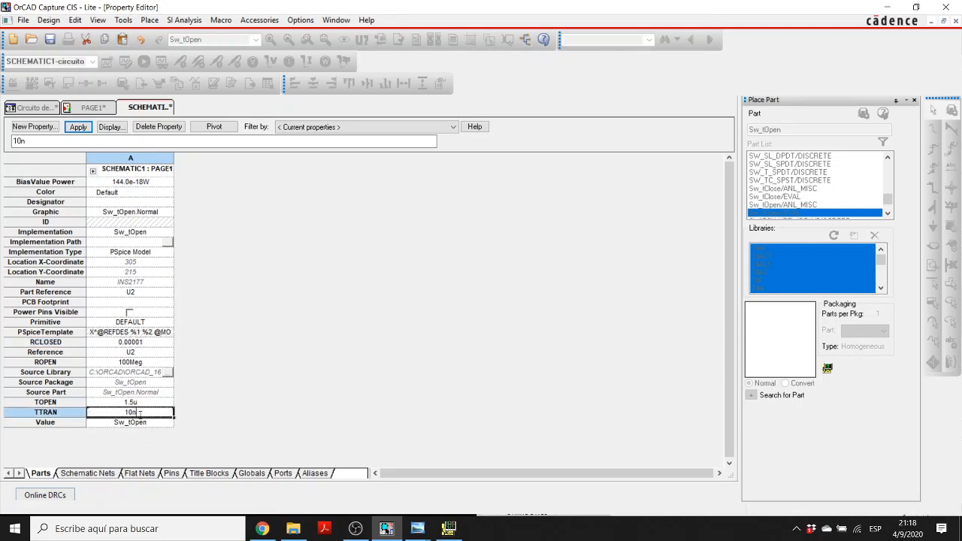
{"action": "left_click", "coordinate": [78, 127]}
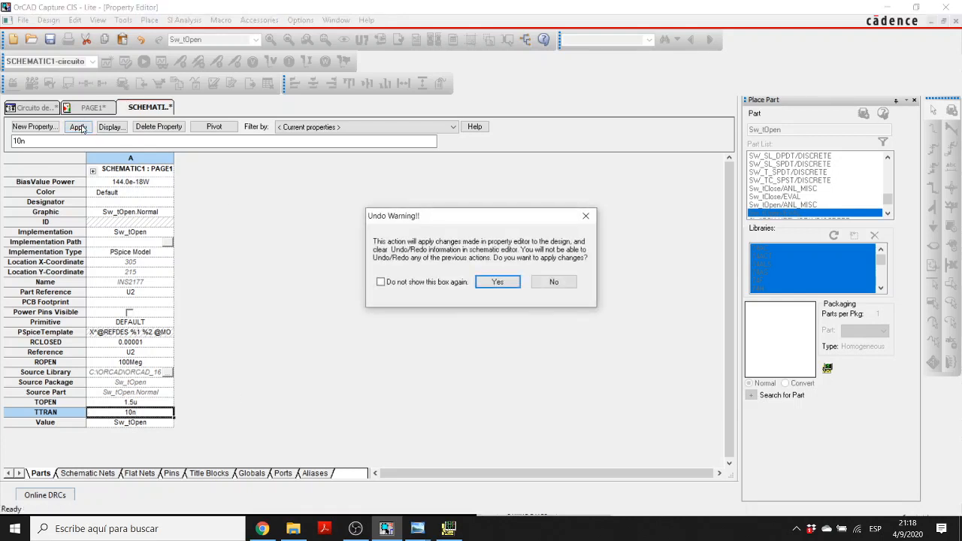
{"action": "left_click", "coordinate": [502, 284]}
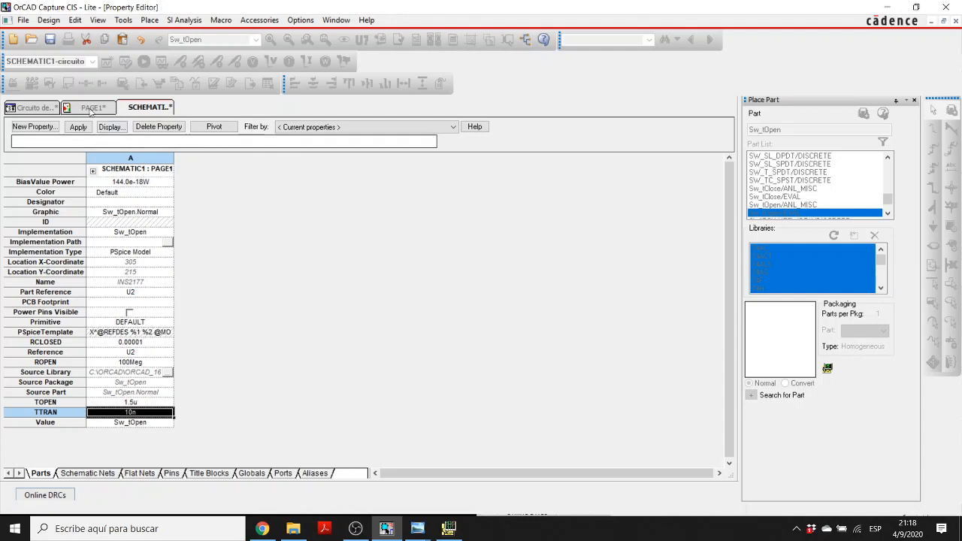
{"action": "left_click", "coordinate": [90, 110]}
{"action": "left_click", "coordinate": [142, 109]}
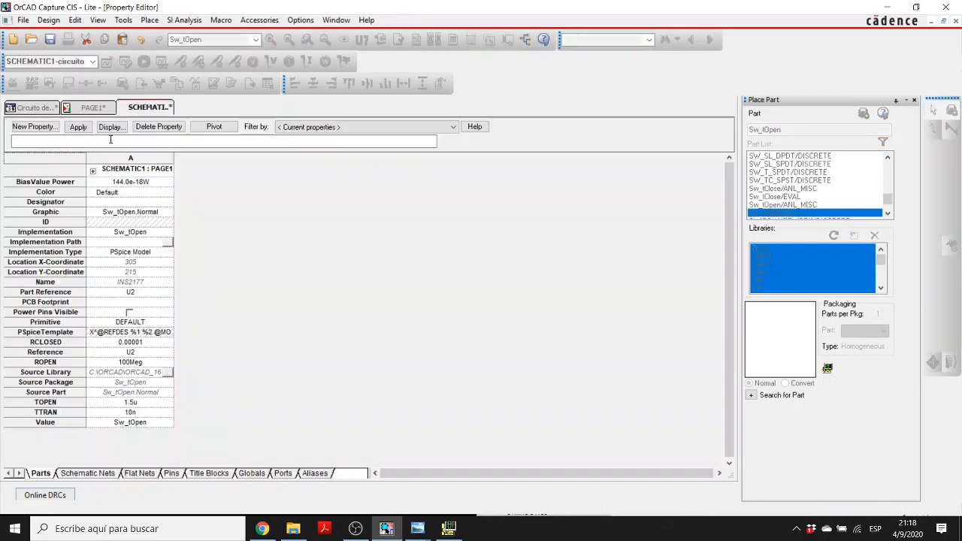
{"action": "left_click", "coordinate": [78, 127]}
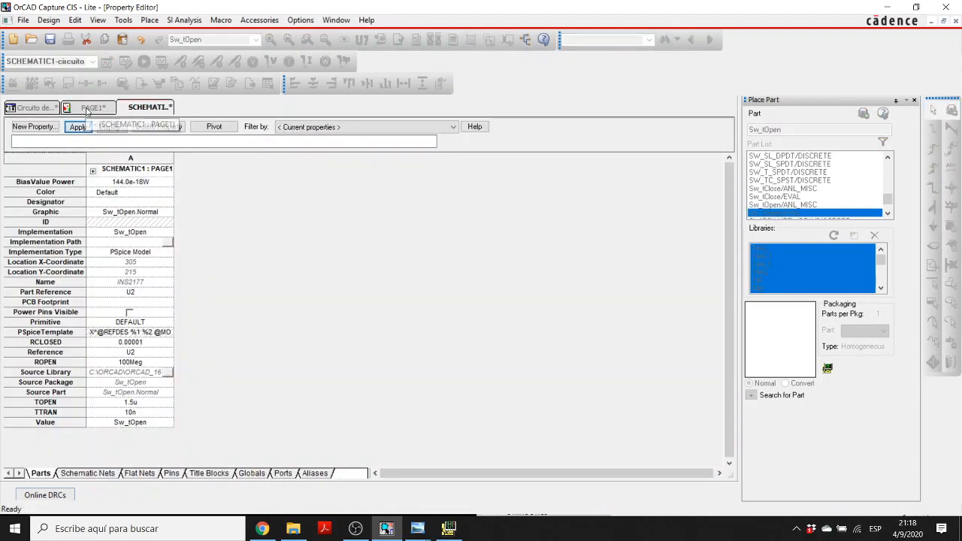
{"action": "left_click", "coordinate": [88, 109]}
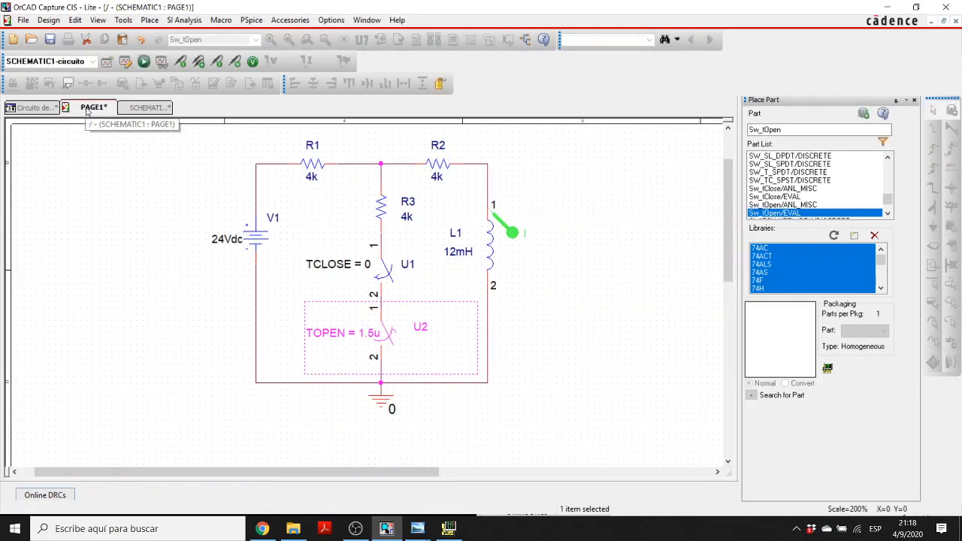
Step: Keep the existing transient simulation settings, rerun the simulation, and switch to PSpice A/D to view the L1 current plot
{"action": "left_click", "coordinate": [124, 63]}
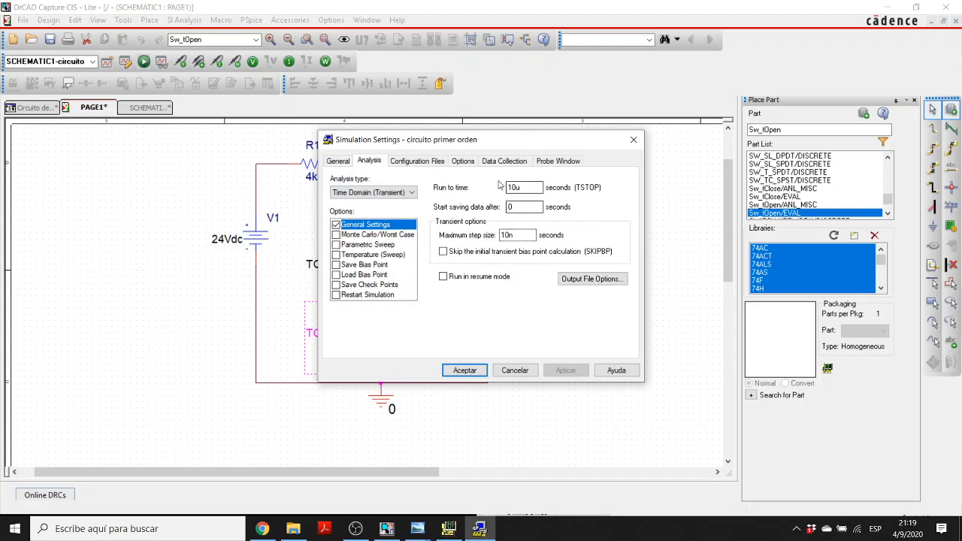
{"action": "left_click", "coordinate": [464, 370]}
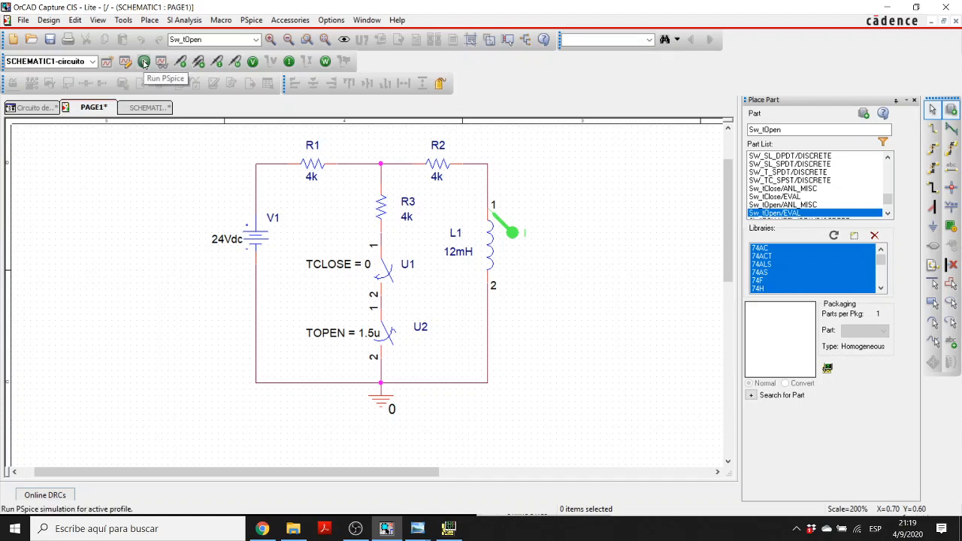
{"action": "left_click", "coordinate": [143, 63]}
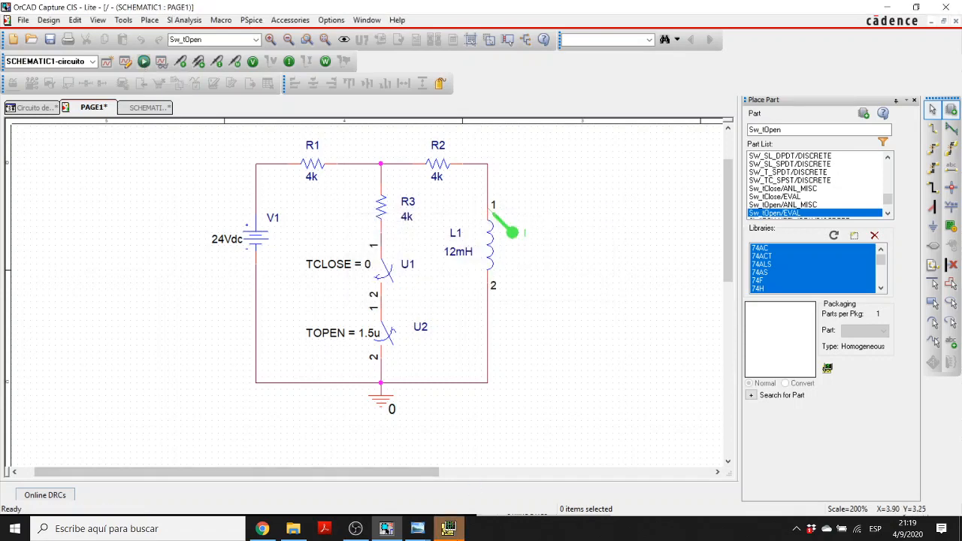
{"action": "left_click", "coordinate": [454, 535]}
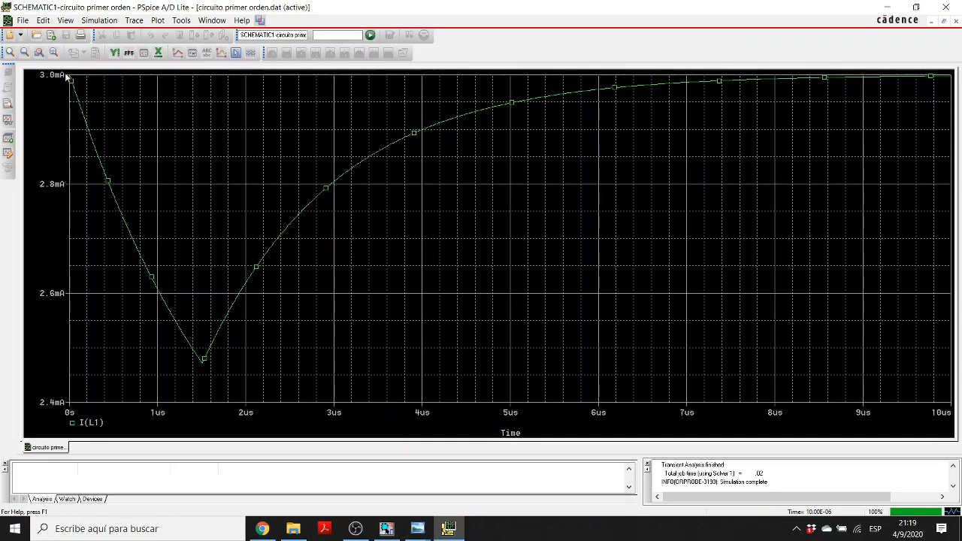
Step: Open the handwritten solution image 1.5- Ejercicio primer orden.jpg and arrange it side by side with the PSpice plot
{"action": "mouse_move", "coordinate": [411, 538]}
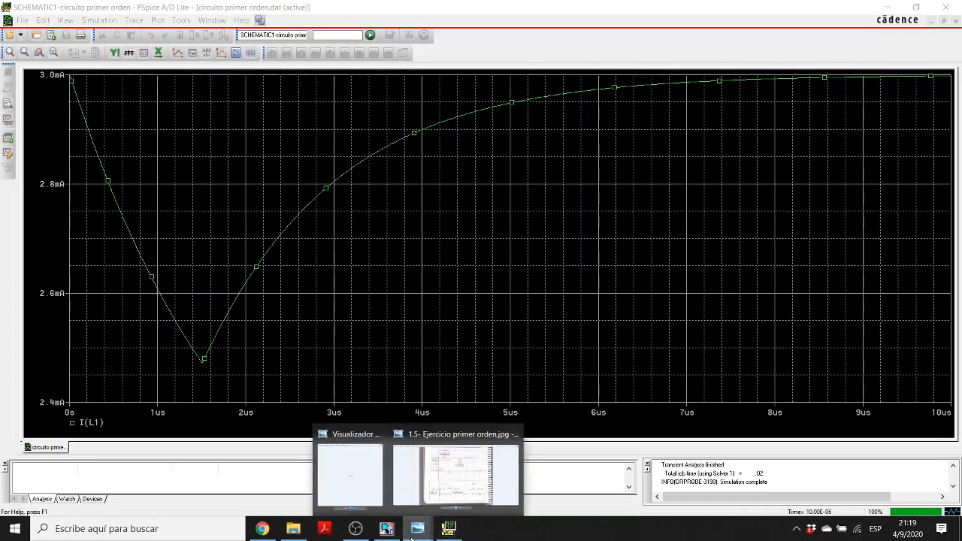
{"action": "left_click", "coordinate": [456, 473]}
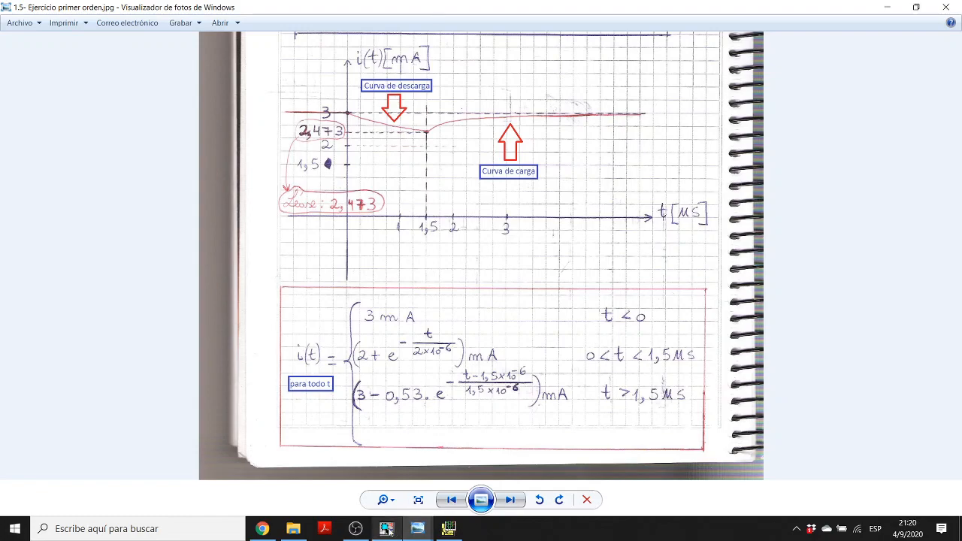
{"action": "left_click_drag", "start_coordinate": [517, 18], "coordinate": [0, 112]}
{"action": "left_click", "coordinate": [553, 120]}
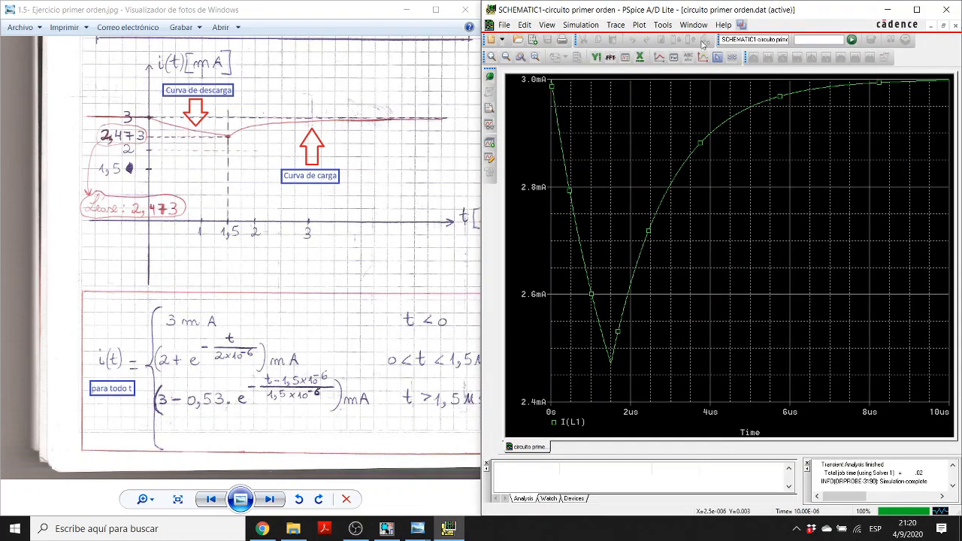
Step: Enable the plot cursor, place it on the minimum of the I(L1) curve, and read its time and current values
{"action": "left_click", "coordinate": [718, 58]}
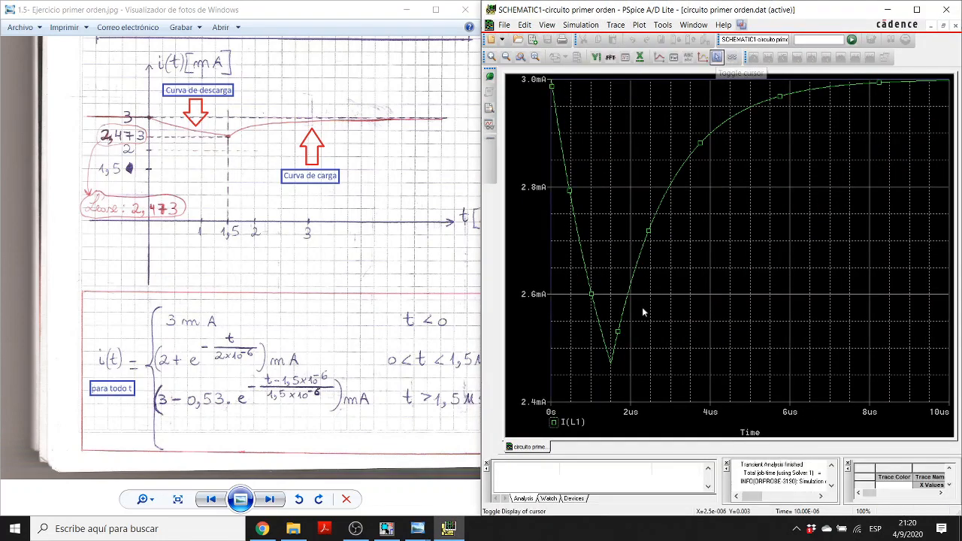
{"action": "left_click", "coordinate": [611, 366]}
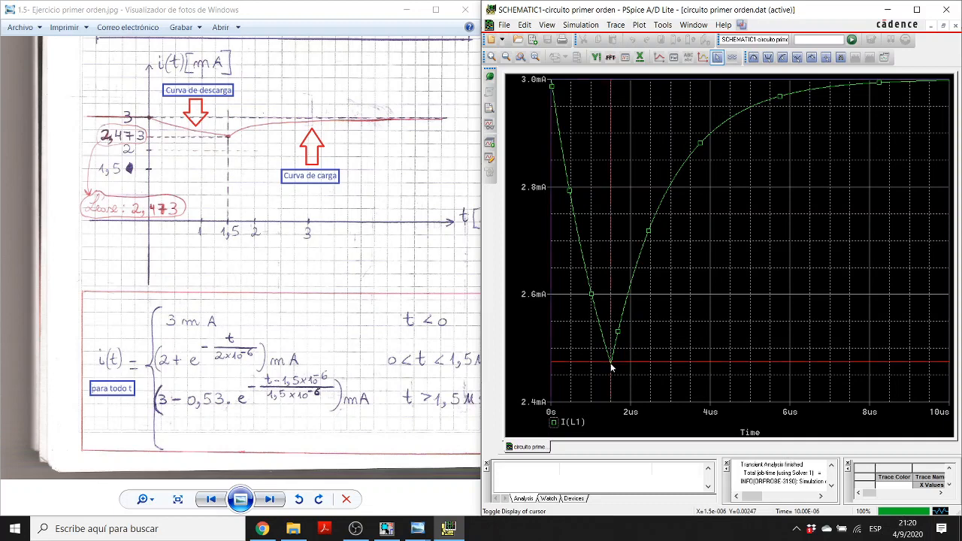
{"action": "left_click", "coordinate": [610, 365]}
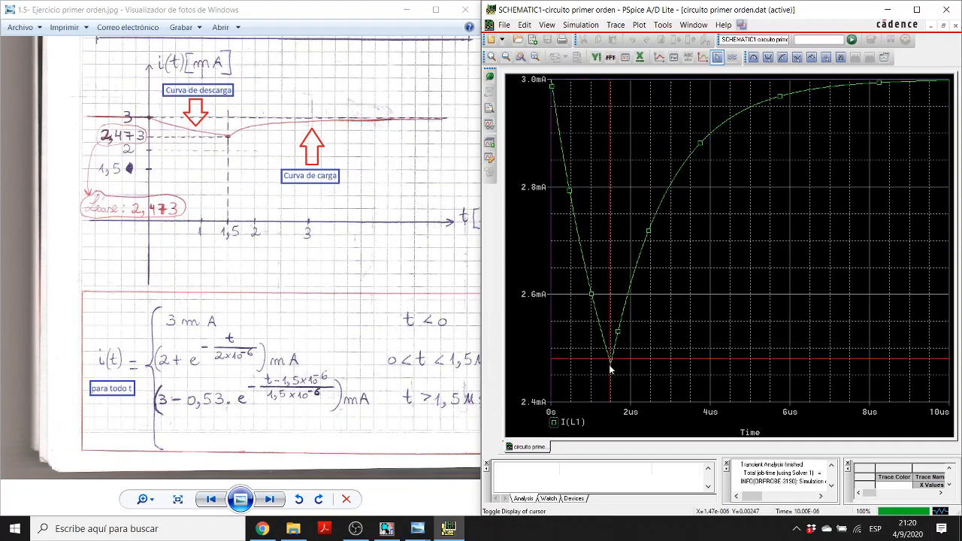
{"action": "left_click", "coordinate": [612, 362]}
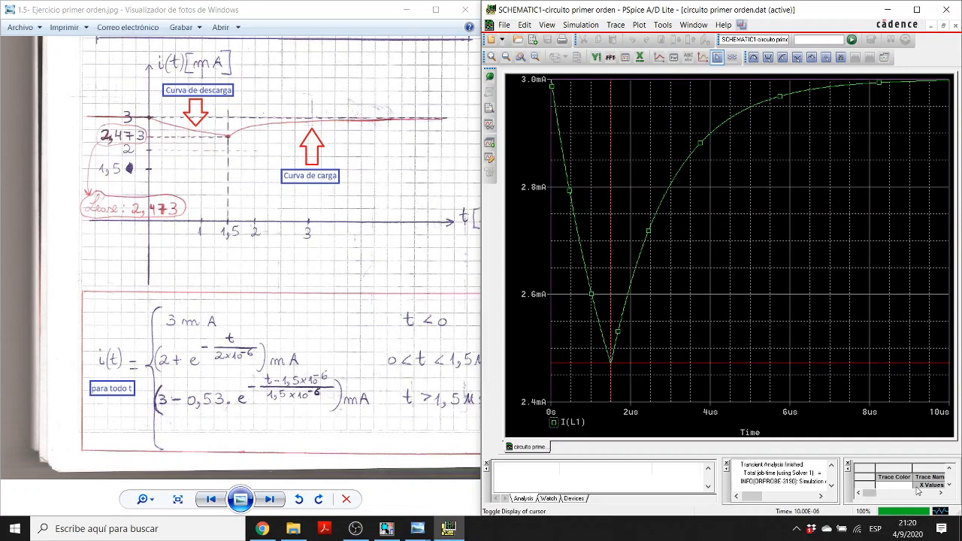
{"action": "left_click", "coordinate": [941, 494]}
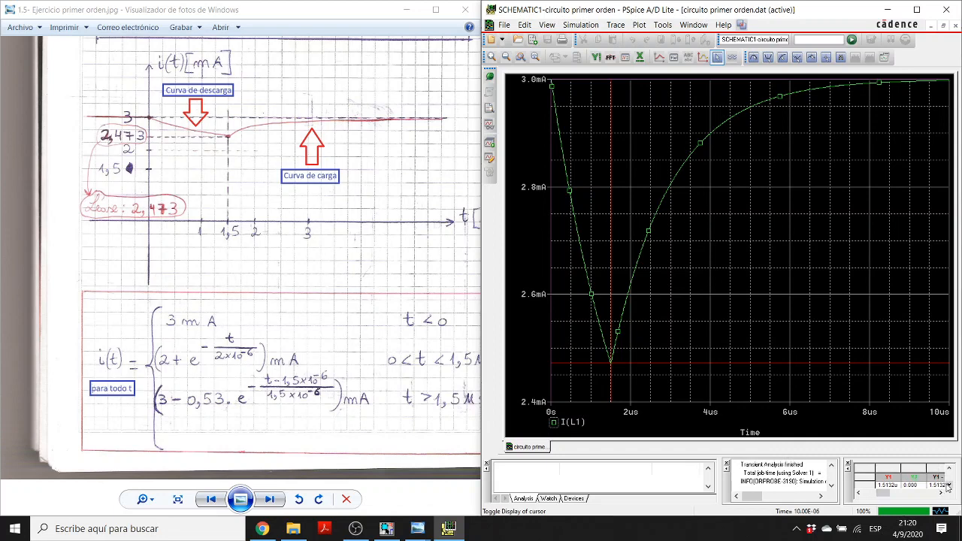
{"action": "left_click", "coordinate": [948, 486]}
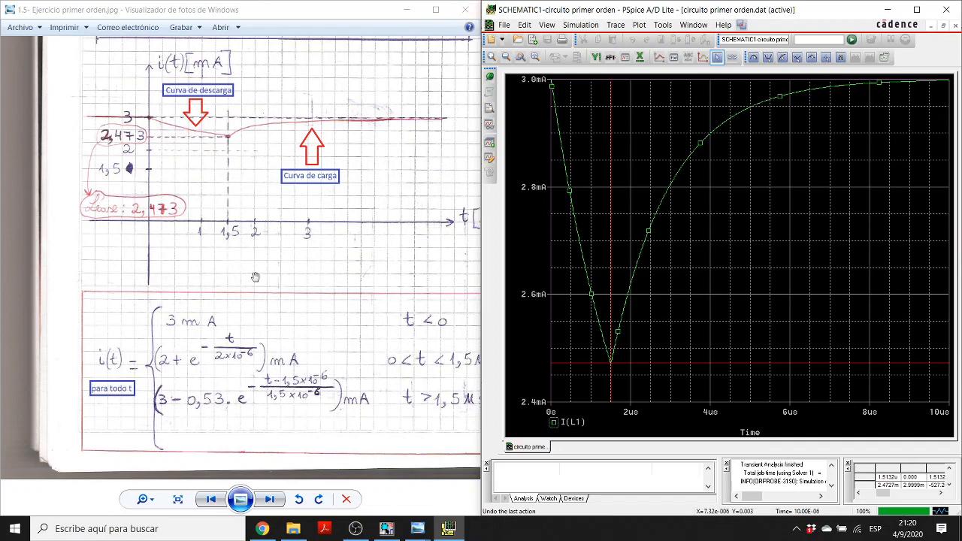
Step: Close the handwritten solution image, turn off the cursor in the maximized plot, and close PSpice A/D to return to the schematic
{"action": "left_click", "coordinate": [464, 10]}
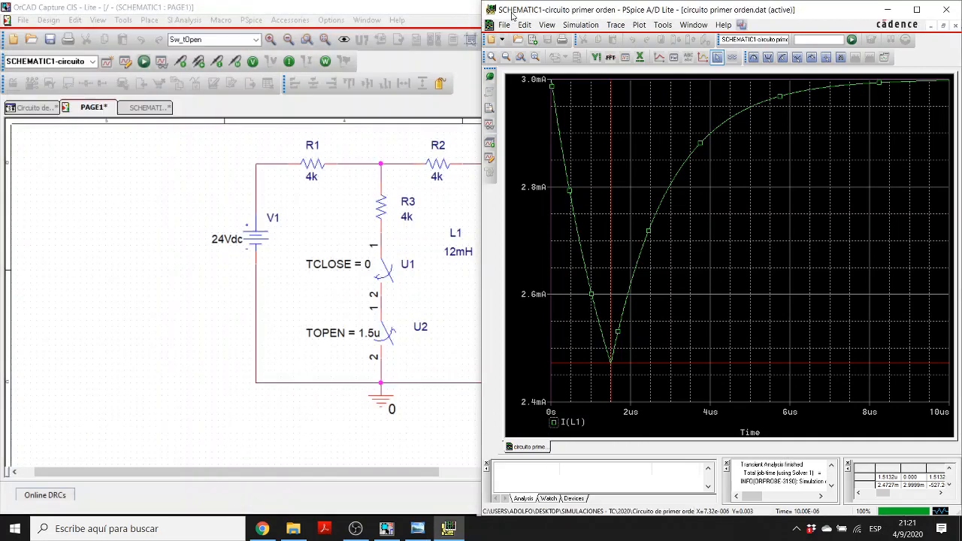
{"action": "left_click_drag", "start_coordinate": [539, 11], "coordinate": [537, 9]}
{"action": "double_click", "coordinate": [548, 11]}
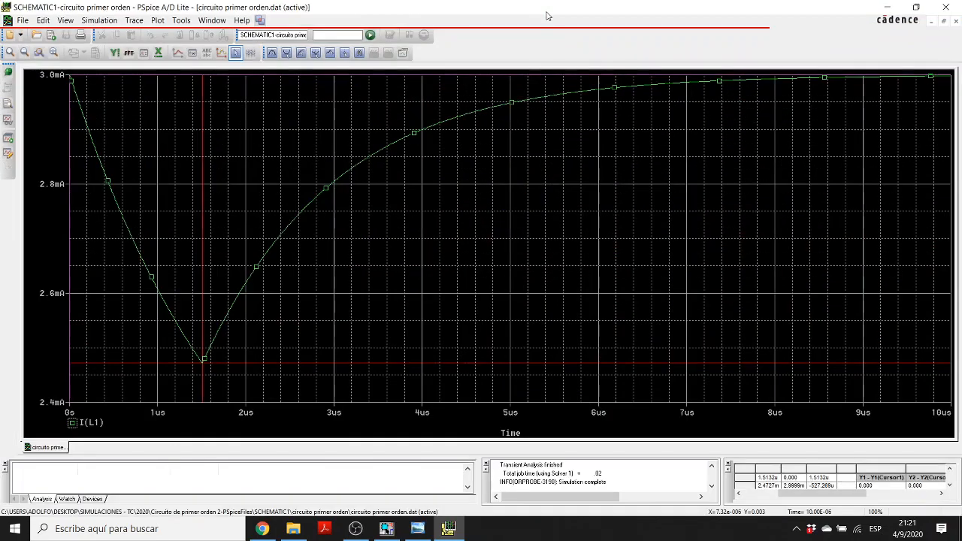
{"action": "left_click", "coordinate": [235, 55]}
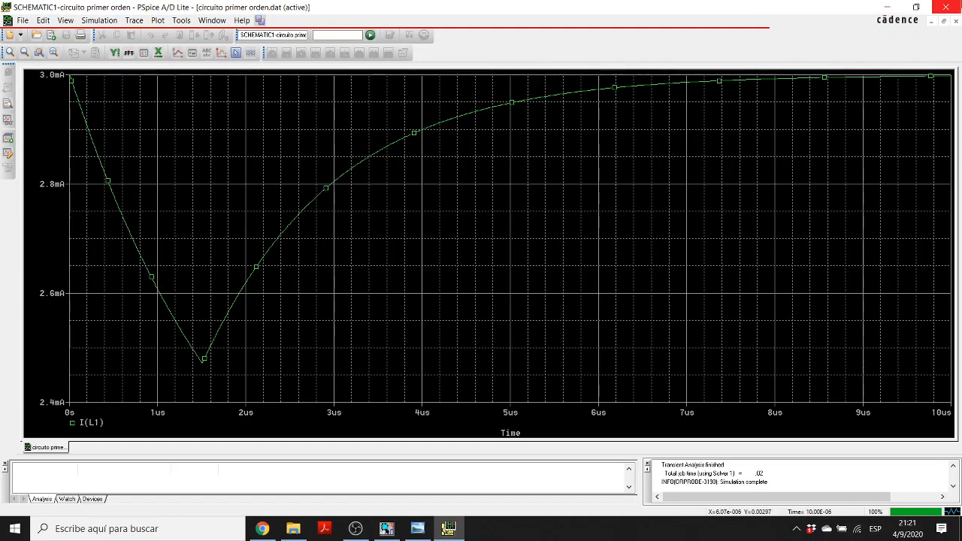
{"action": "left_click", "coordinate": [946, 7]}
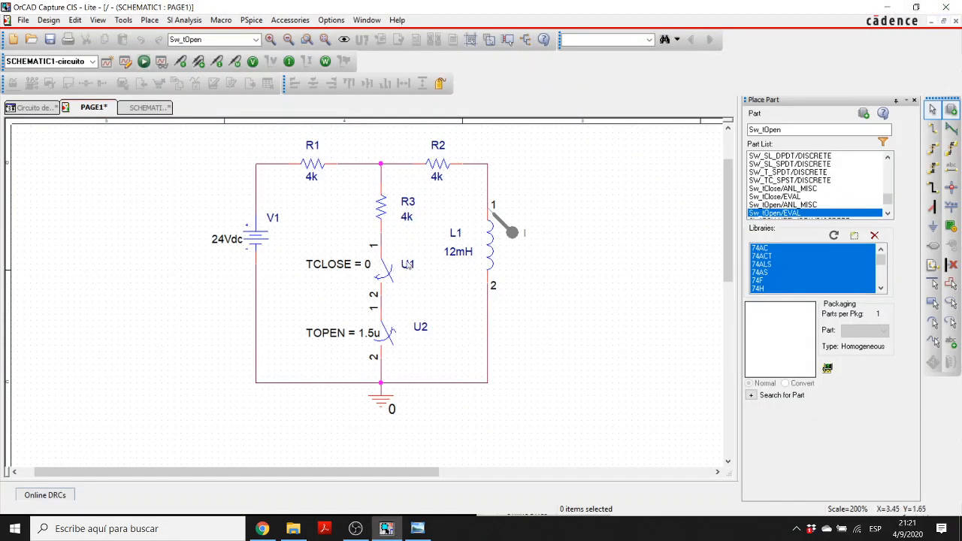
Step: Set switch U1's TCLOSE value to 1u and switch U2's TOPEN value to 2.5u
{"action": "double_click", "coordinate": [350, 268]}
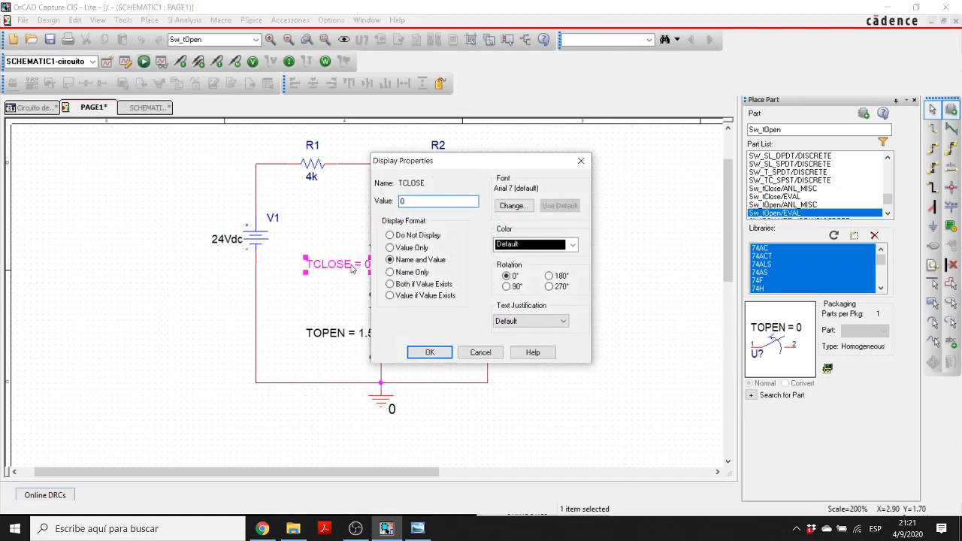
{"action": "type", "text": "1u"}
{"action": "left_click", "coordinate": [430, 352]}
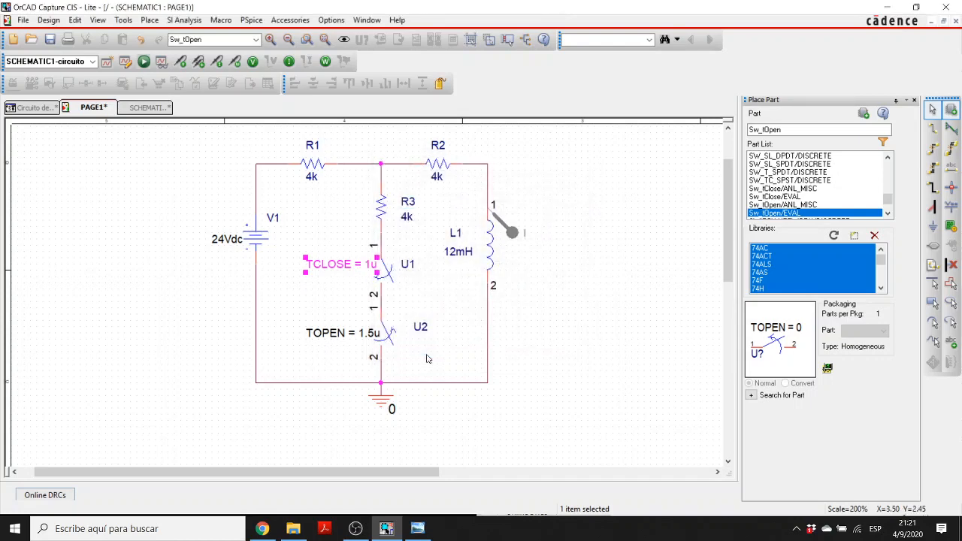
{"action": "double_click", "coordinate": [366, 335]}
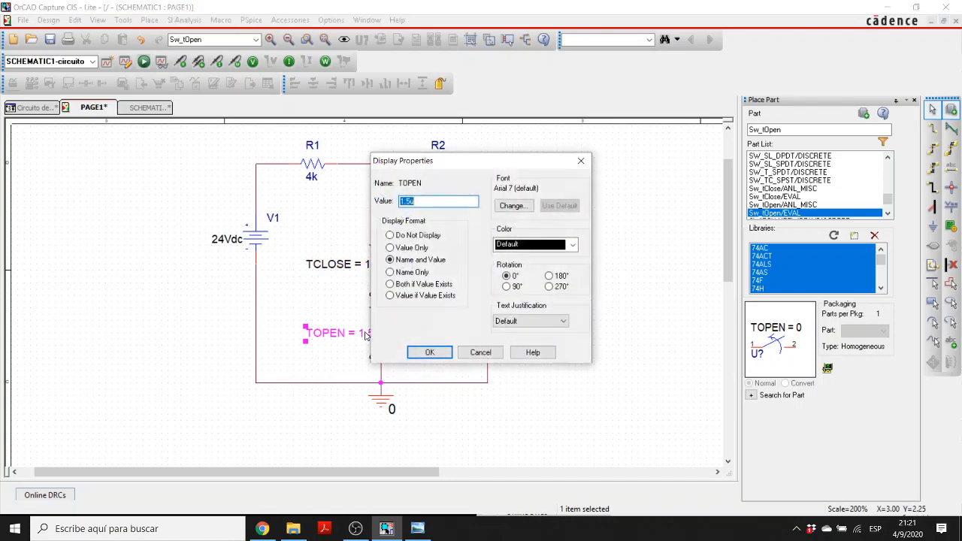
{"action": "type", "text": "1."}
{"action": "left_click", "coordinate": [428, 351]}
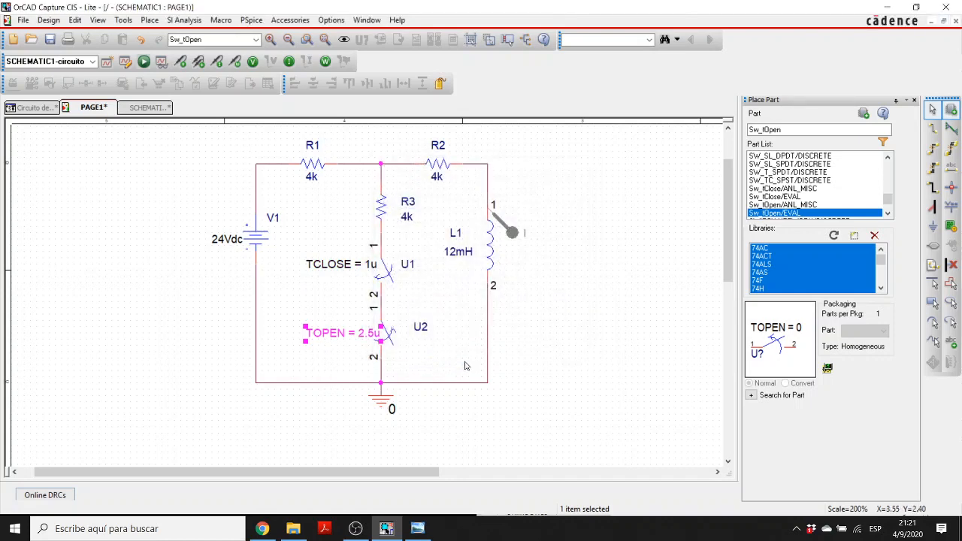
Step: Run the PSpice simulation with the shifted switching times and switch to PSpice A/D to view the I(L1) plot
{"action": "left_click", "coordinate": [572, 340]}
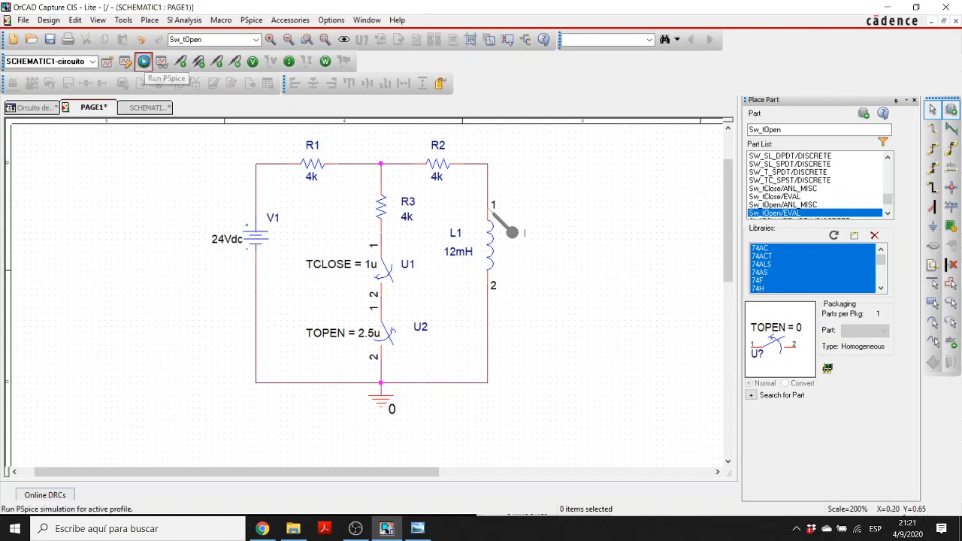
{"action": "left_click", "coordinate": [144, 61]}
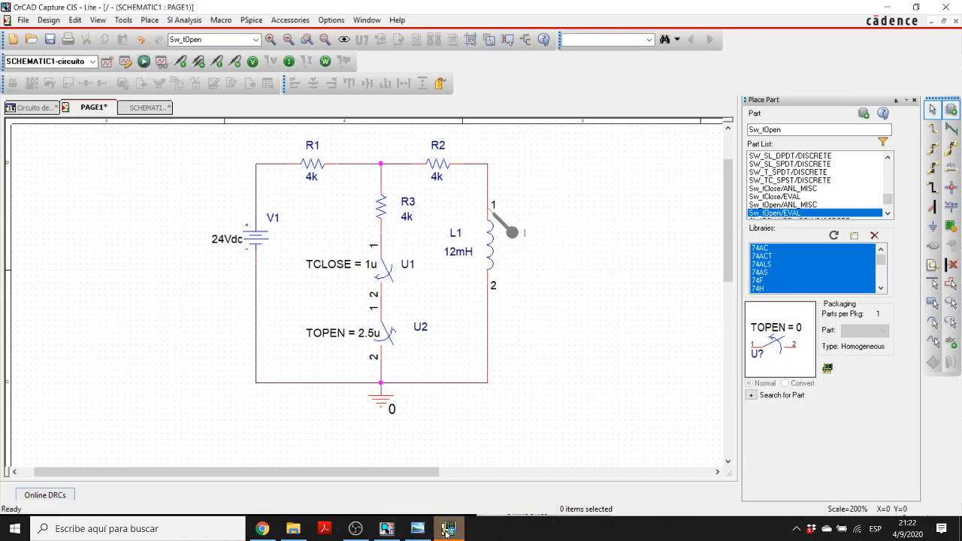
{"action": "left_click", "coordinate": [446, 531]}
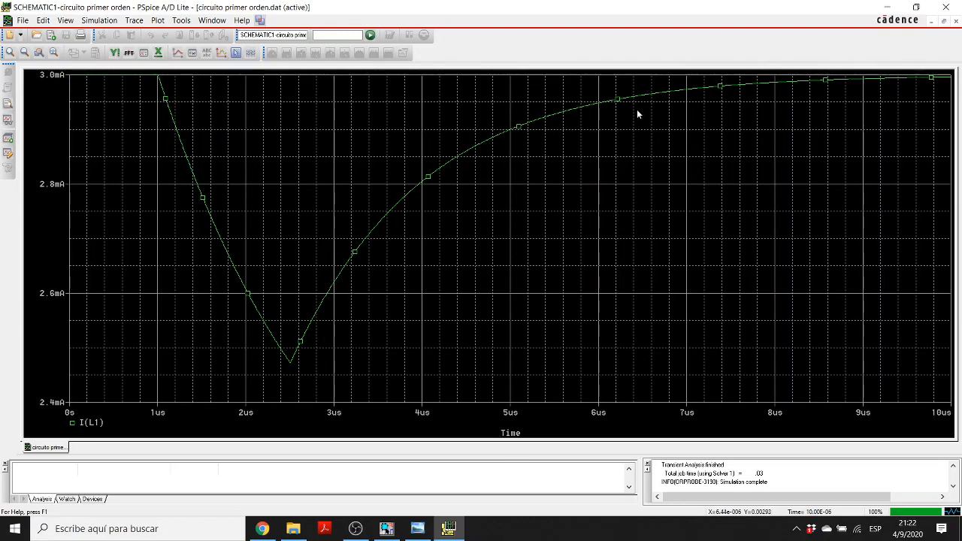
Step: Give the I(L1) trace a thick solid line width through its trace properties
{"action": "right_click", "coordinate": [439, 167]}
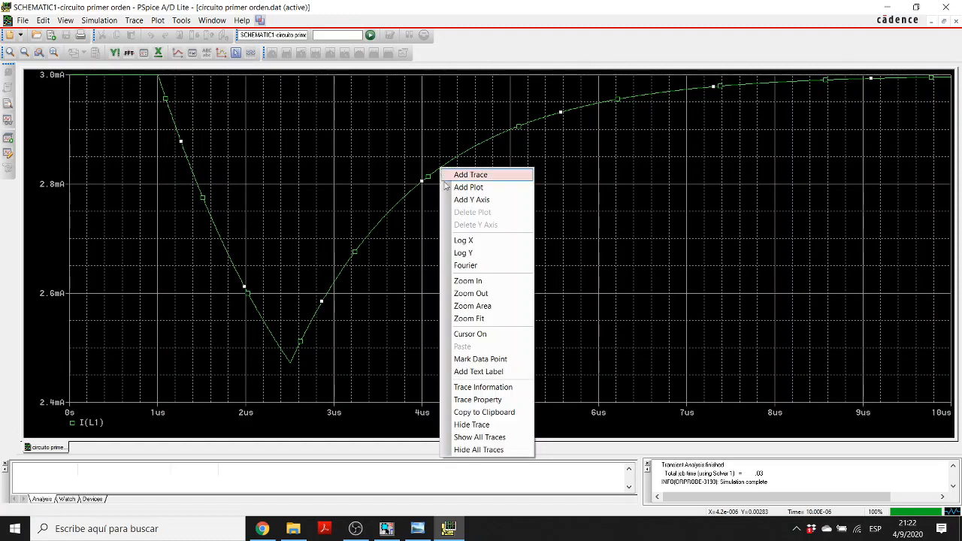
{"action": "left_click", "coordinate": [485, 399]}
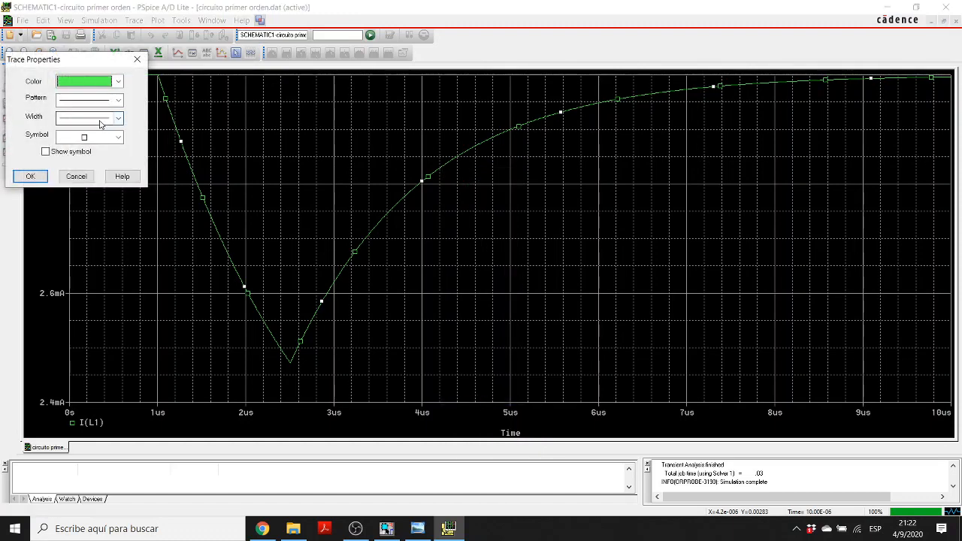
{"action": "left_click", "coordinate": [118, 119]}
{"action": "left_click", "coordinate": [93, 182]}
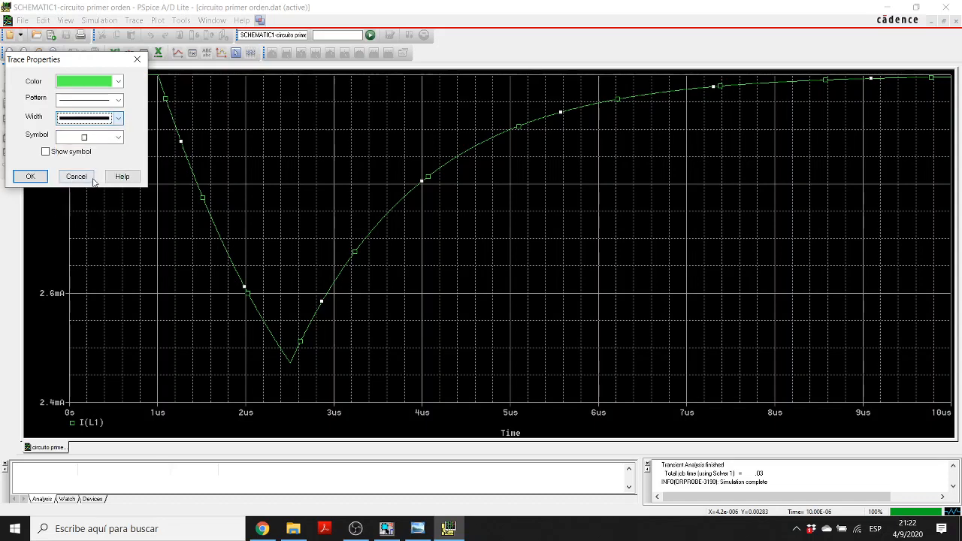
{"action": "left_click", "coordinate": [30, 177]}
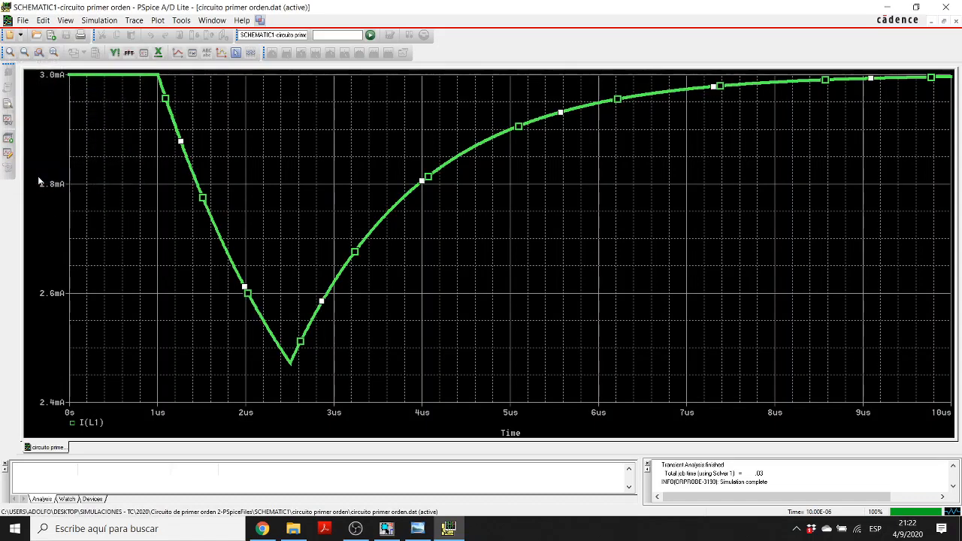
Step: Change the I(L1) trace color to red, and close PSpice A/D to return to the schematic
{"action": "right_click", "coordinate": [188, 167]}
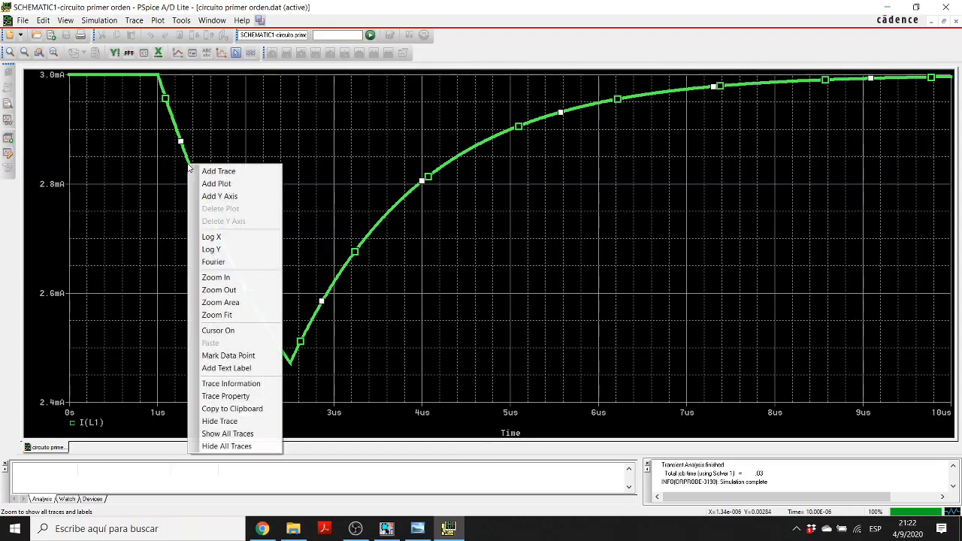
{"action": "left_click", "coordinate": [226, 396]}
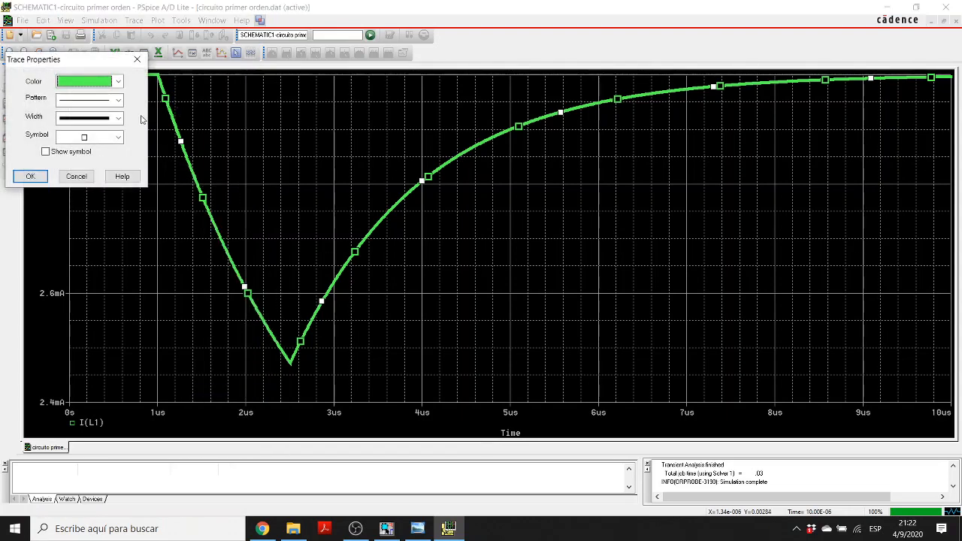
{"action": "left_click", "coordinate": [90, 81]}
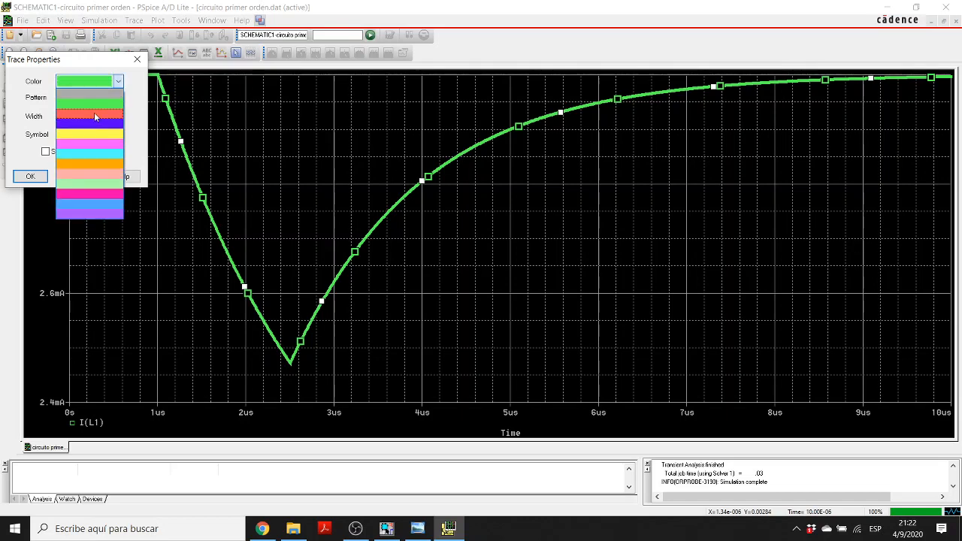
{"action": "left_click", "coordinate": [93, 113]}
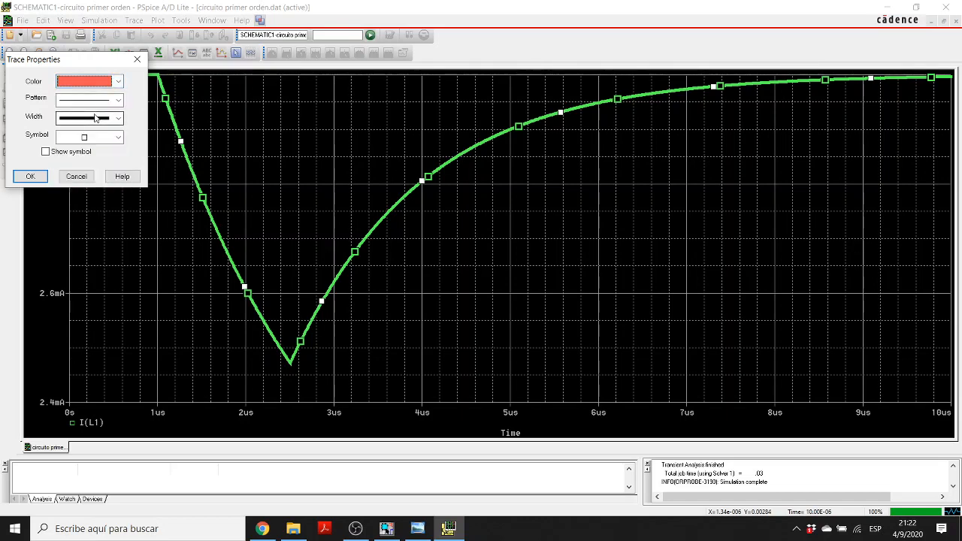
{"action": "left_click", "coordinate": [30, 176]}
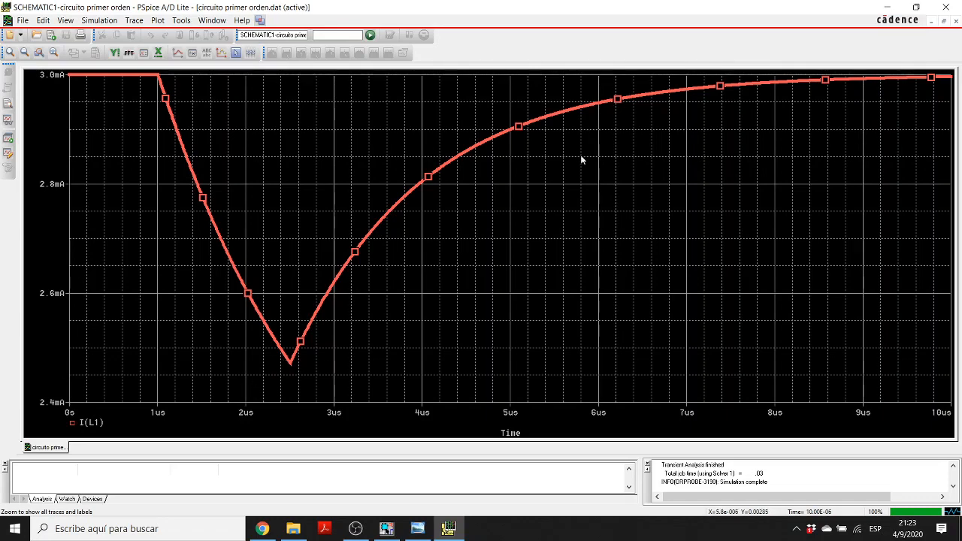
{"action": "left_click", "coordinate": [954, 6]}
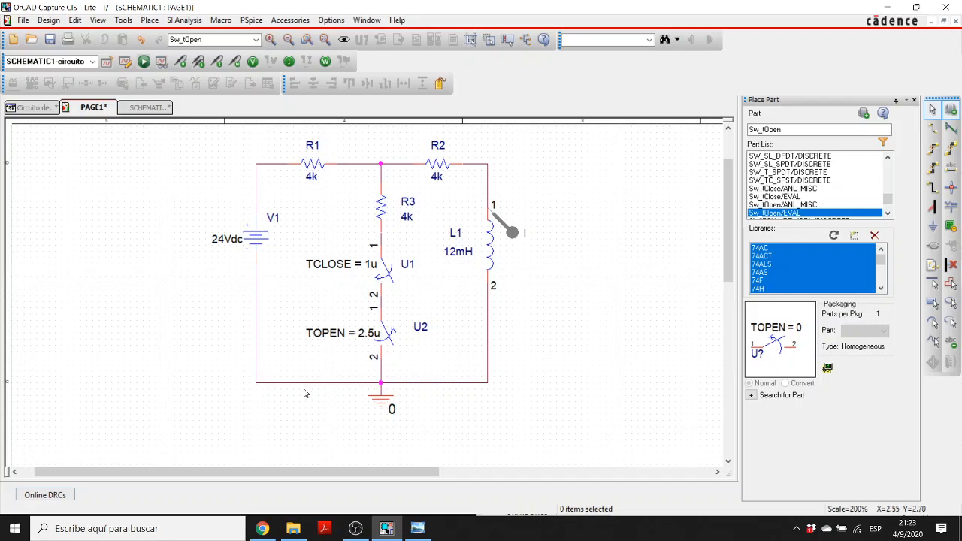
{"action": "left_click", "coordinate": [355, 528]}
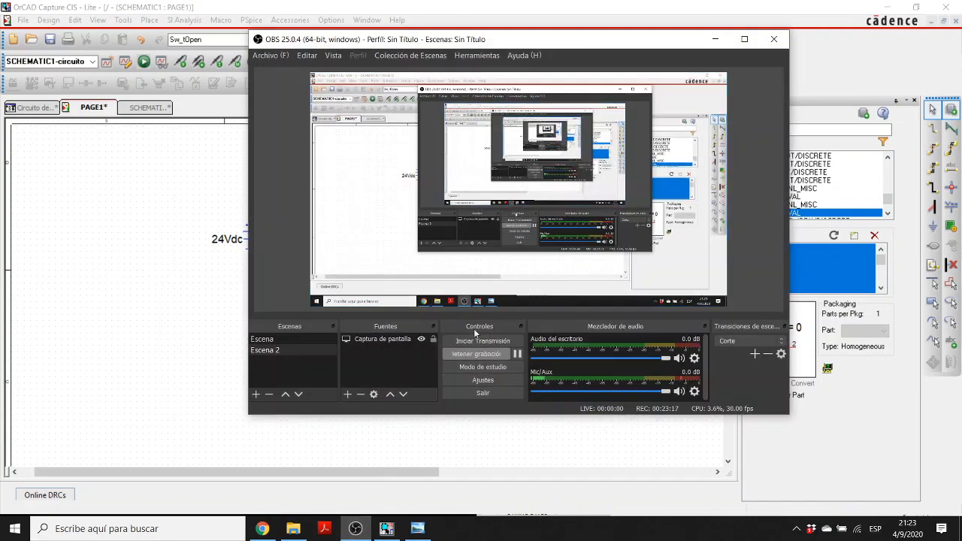